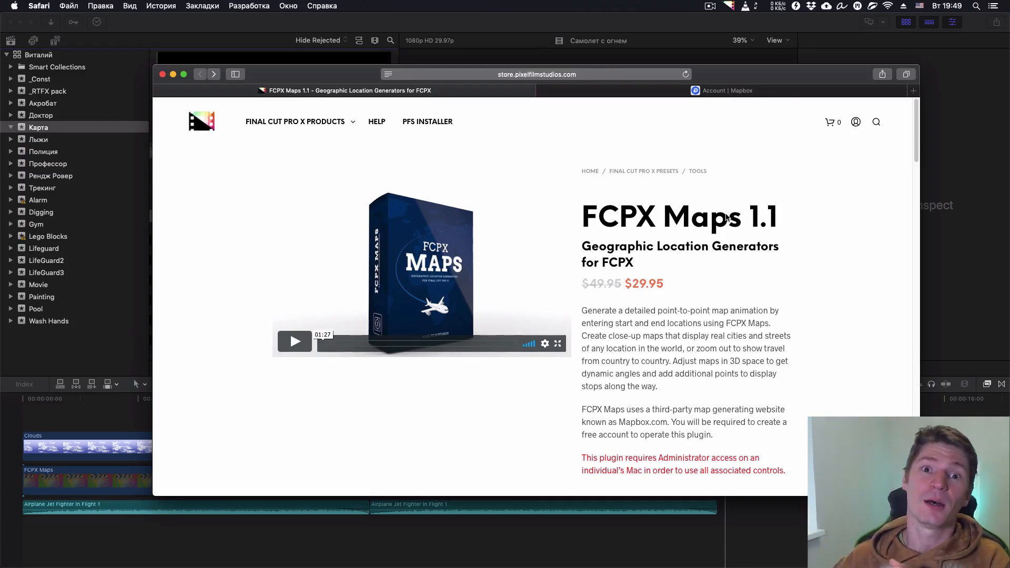
Review the Mapbox account's access token section and the FCPX Maps store page, and switch back to Final Cut Pro.
{"action": "left_click", "coordinate": [741, 92]}
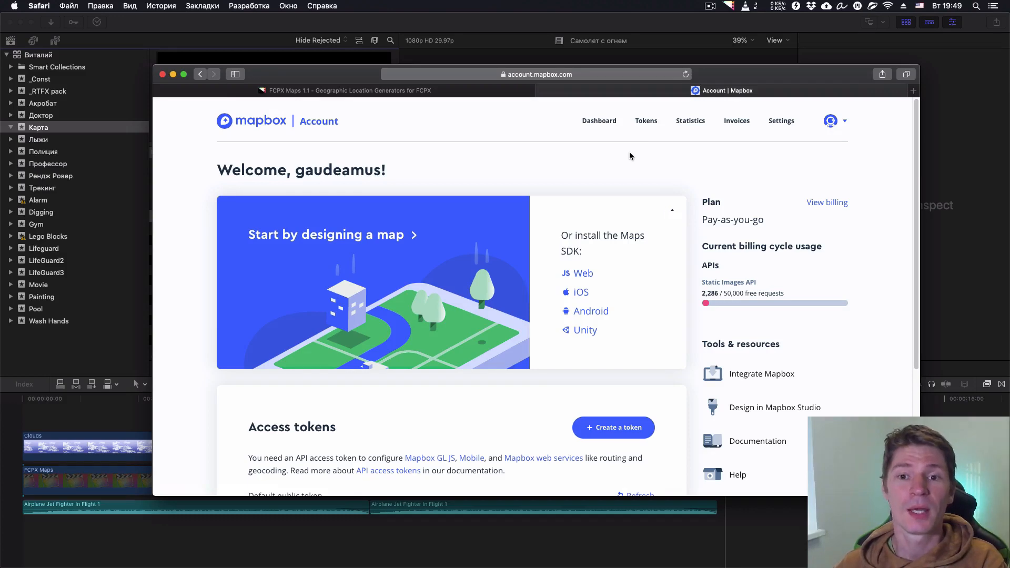
{"action": "scroll", "coordinate": [629, 158], "scroll_direction": "down", "scroll_amount": 4}
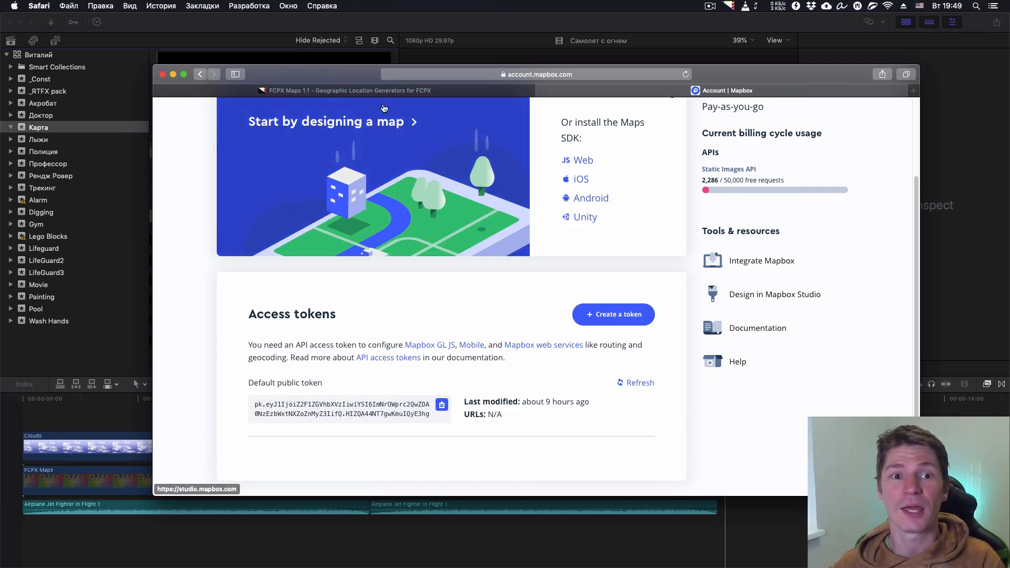
{"action": "left_click", "coordinate": [350, 90]}
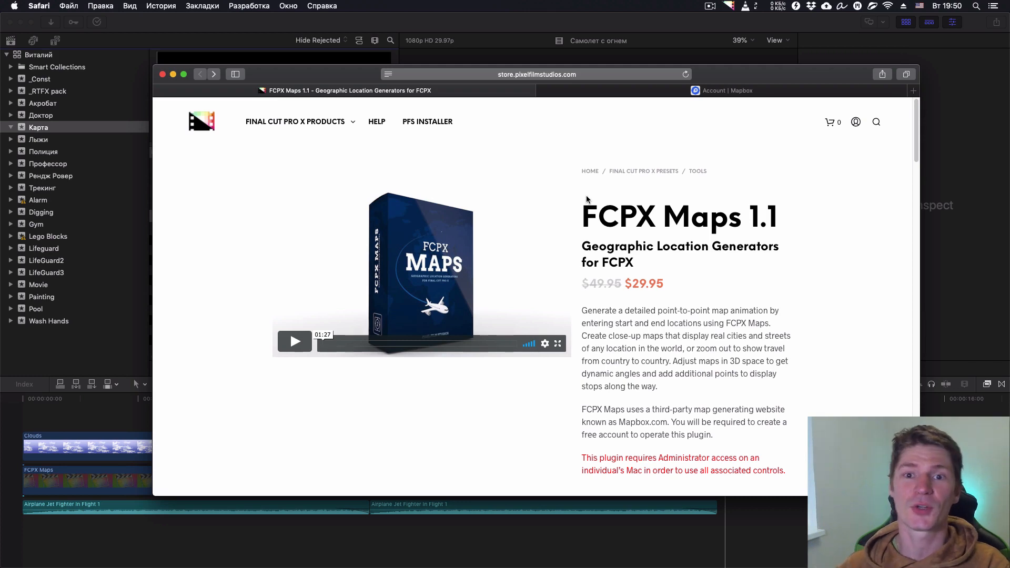
{"action": "left_click", "coordinate": [635, 90]}
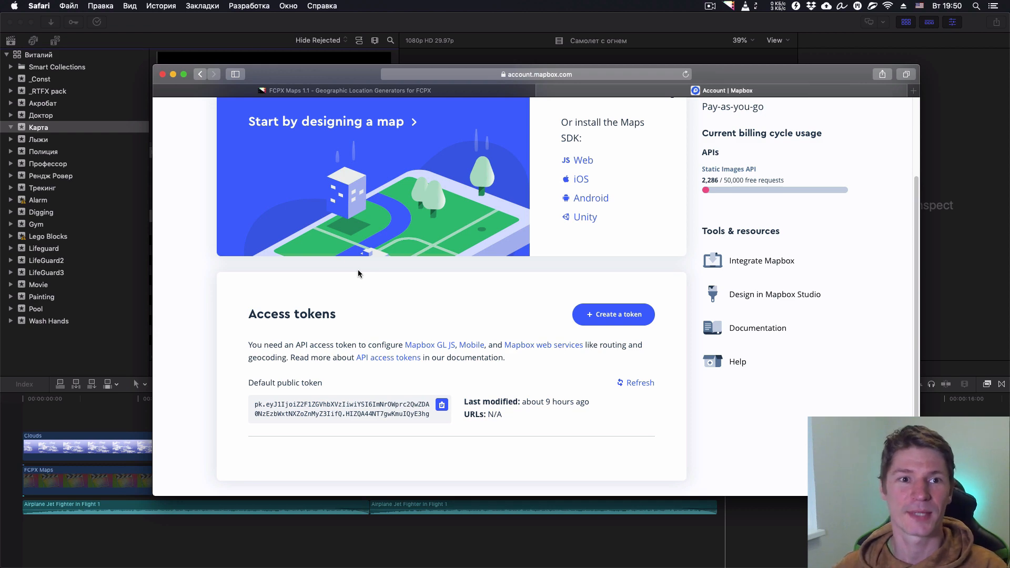
{"action": "left_click_drag", "start_coordinate": [299, 74], "coordinate": [1009, 62]}
{"action": "key", "text": "super+h"}
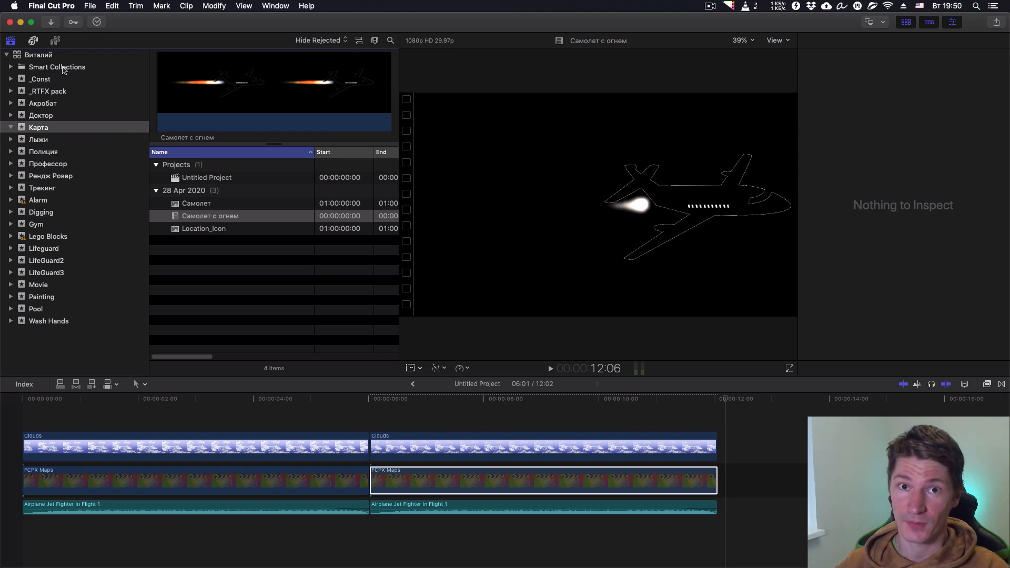
Append the FCPX Maps generator from the Pixel Film Studios - FCPX Maps 1.1 category to the end of the timeline.
{"action": "key", "text": "super+alt+1"}
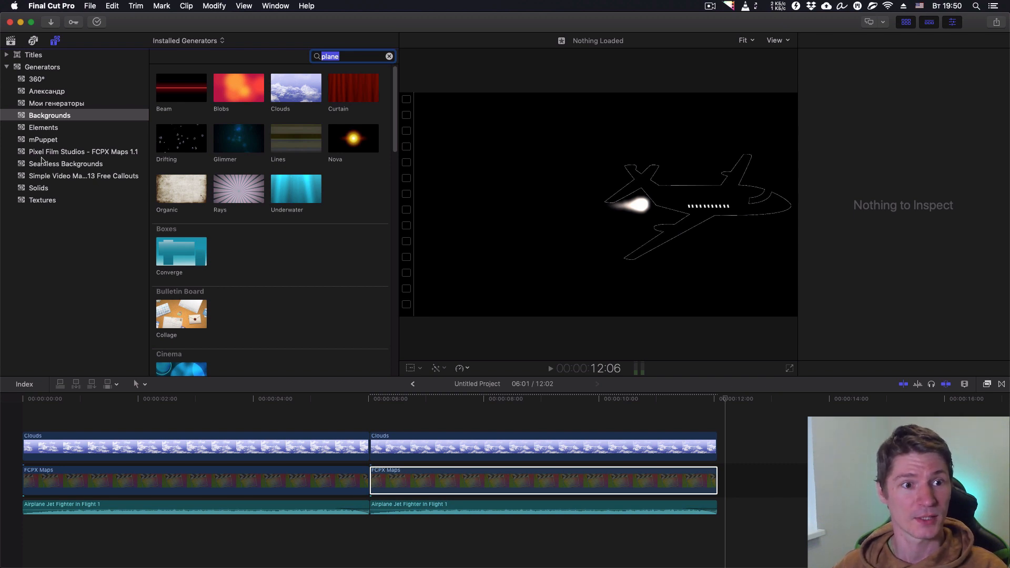
{"action": "left_click", "coordinate": [118, 155]}
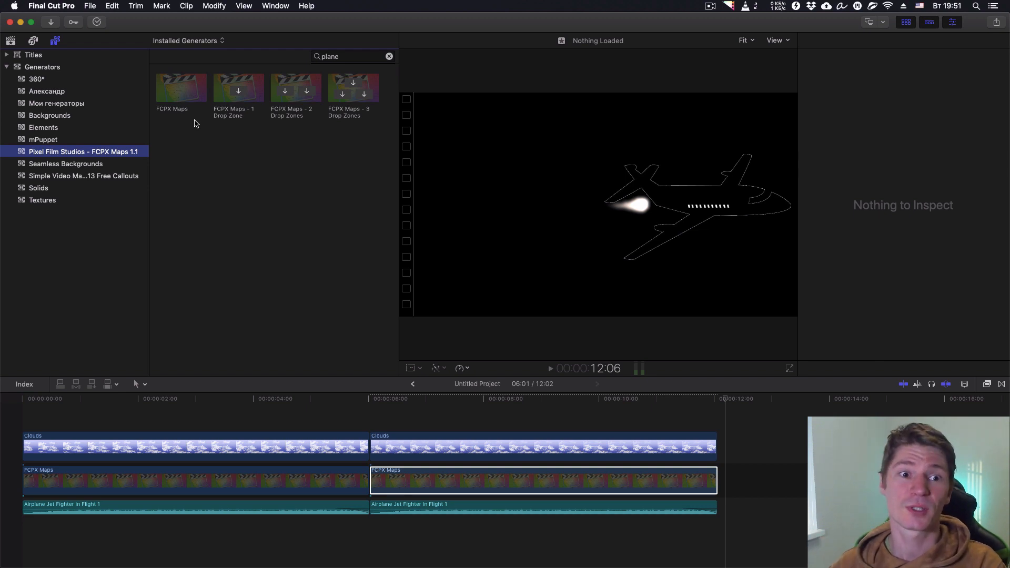
{"action": "left_click", "coordinate": [188, 95]}
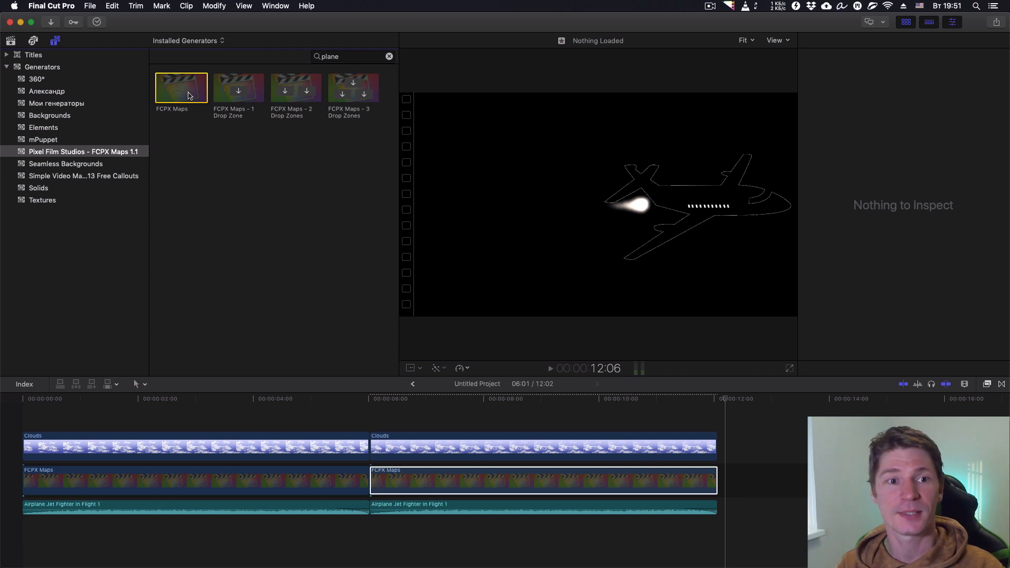
{"action": "key", "text": "e"}
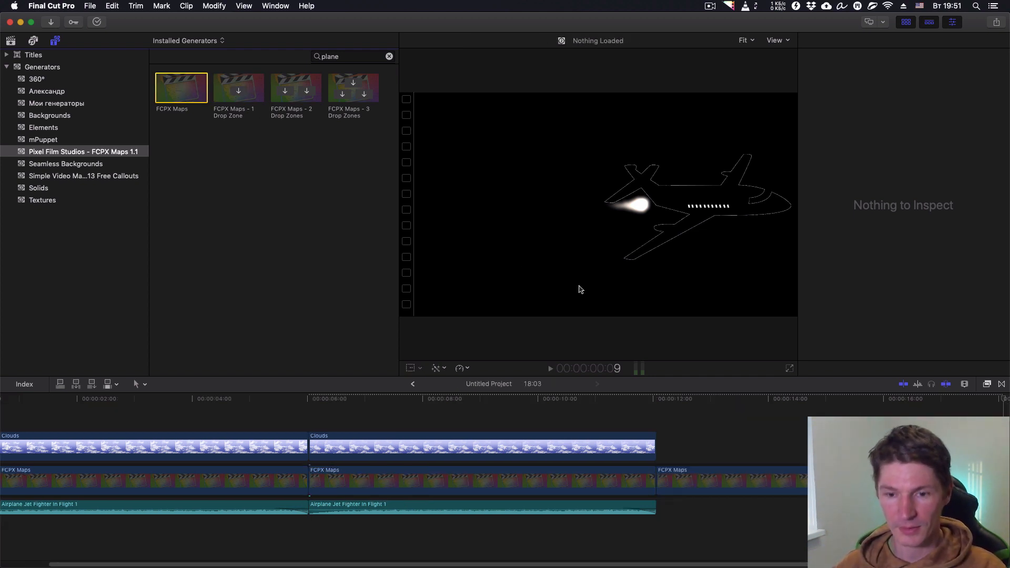
Select the newly appended FCPX Maps clip and show its published generator parameters in a full-height inspector.
{"action": "key", "text": "h"}
{"action": "left_click_drag", "start_coordinate": [746, 426], "coordinate": [472, 417]}
{"action": "key", "text": "a"}
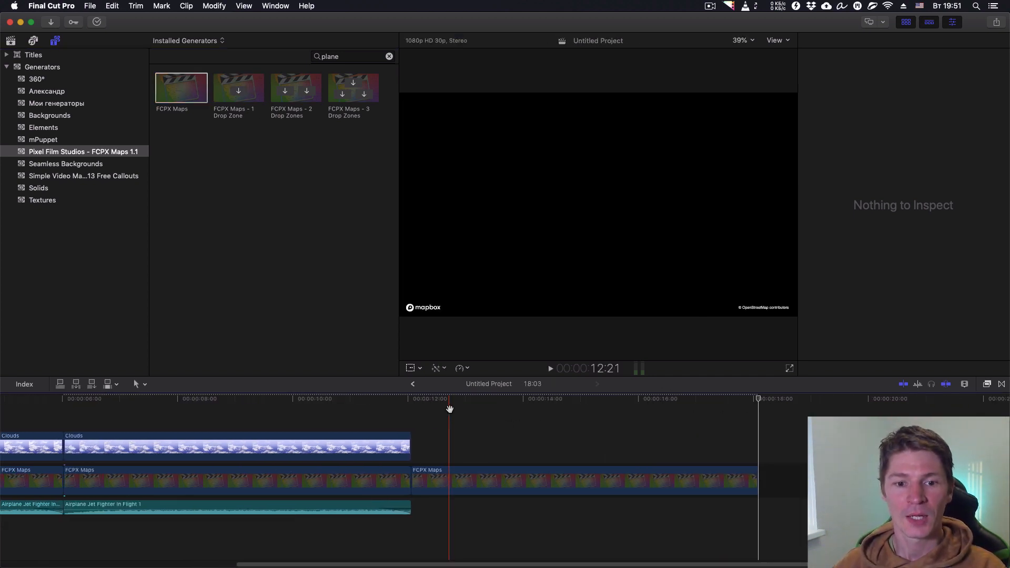
{"action": "left_click", "coordinate": [464, 481]}
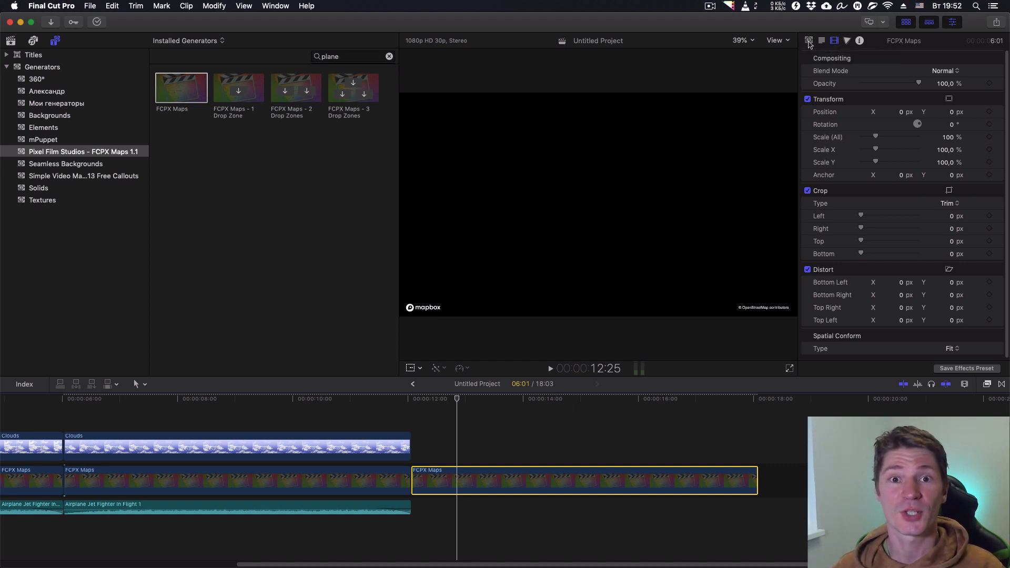
{"action": "left_click", "coordinate": [808, 41]}
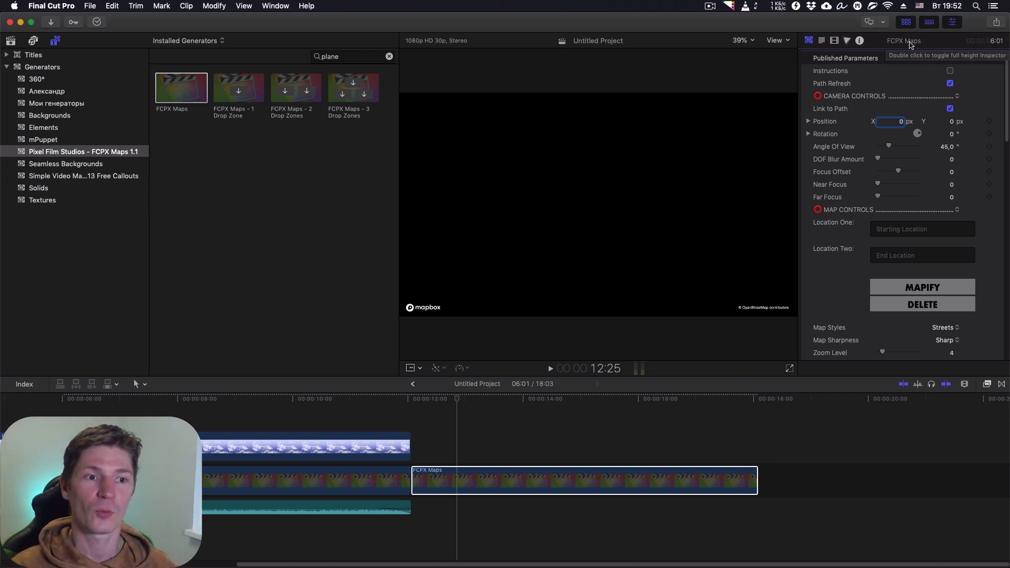
{"action": "key", "text": "ctrl+super+4"}
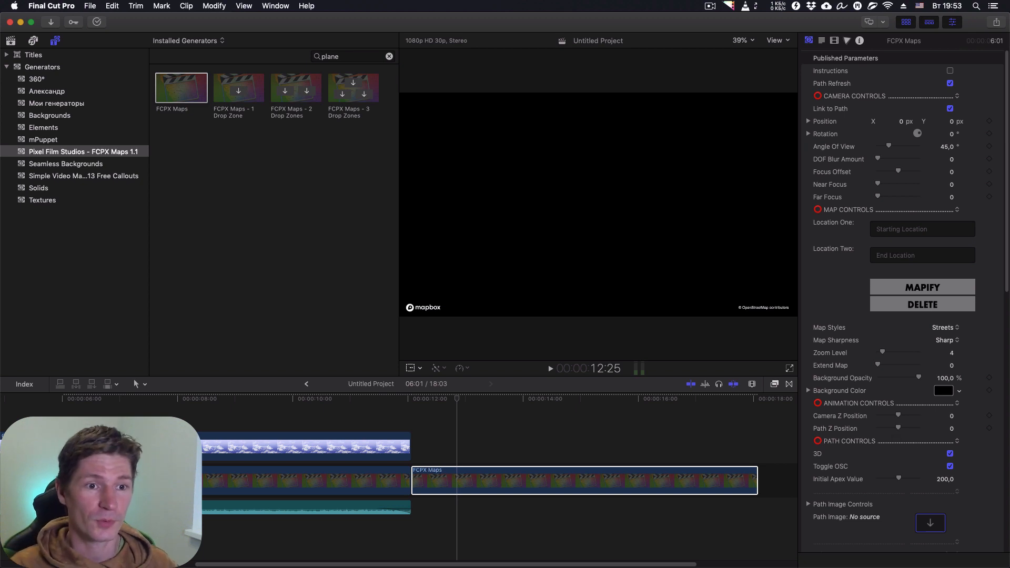
Generate the route map from Moskow to Ufa and skim through its animation in the timeline.
{"action": "left_click", "coordinate": [887, 229]}
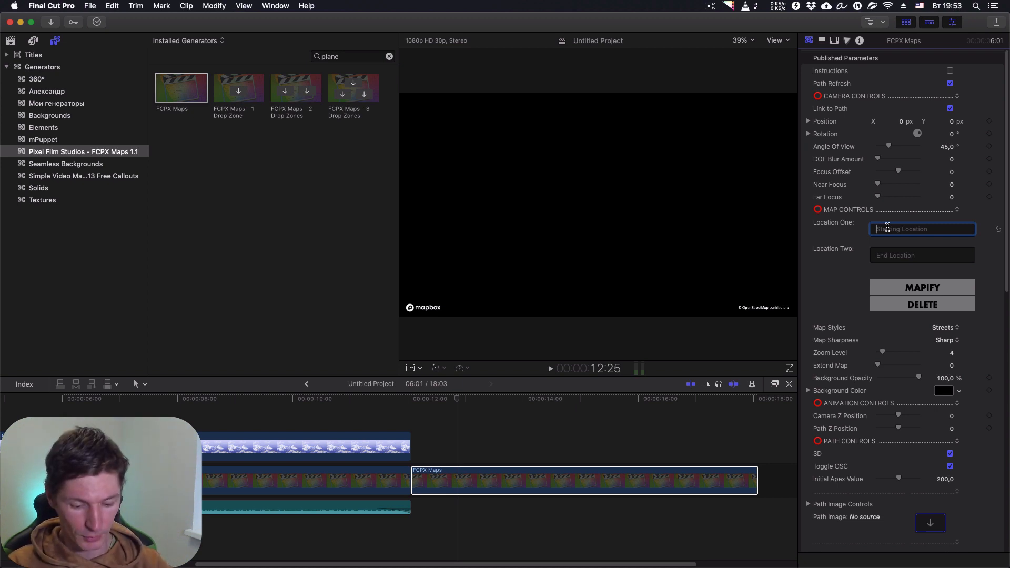
{"action": "type", "text": "Moskow"}
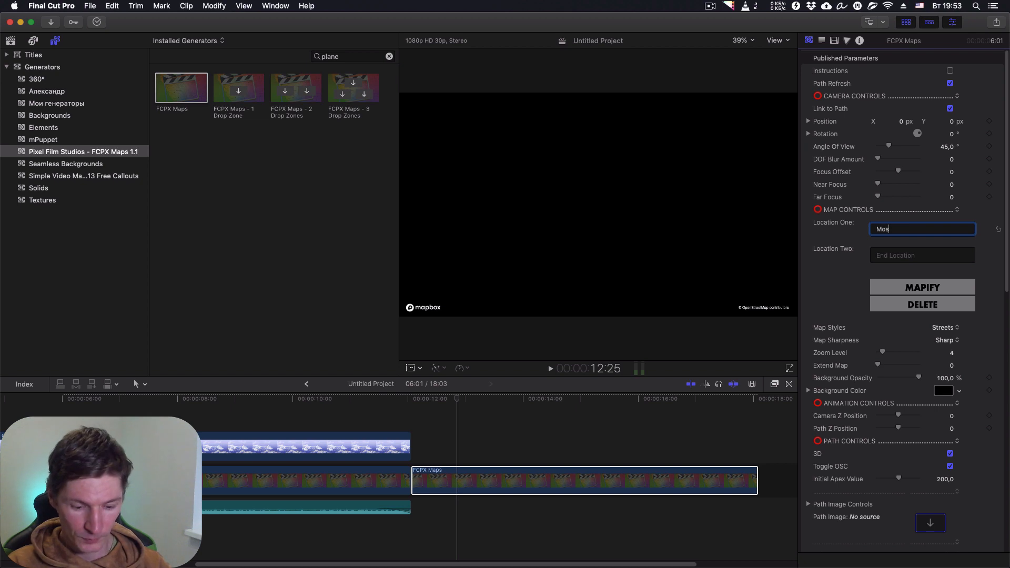
{"action": "left_click", "coordinate": [913, 255]}
{"action": "type", "text": "Ufa"}
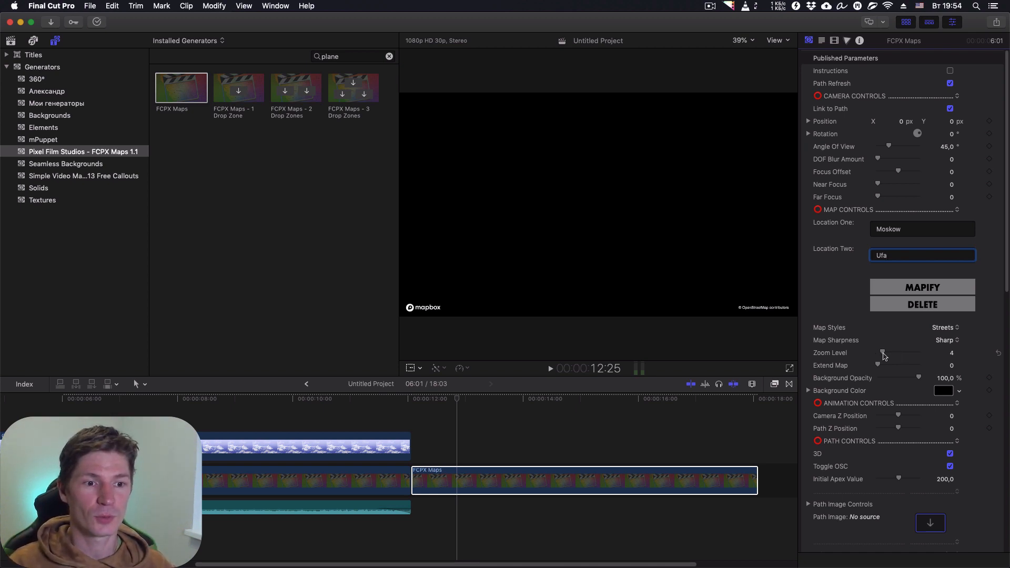
{"action": "left_click", "coordinate": [930, 291]}
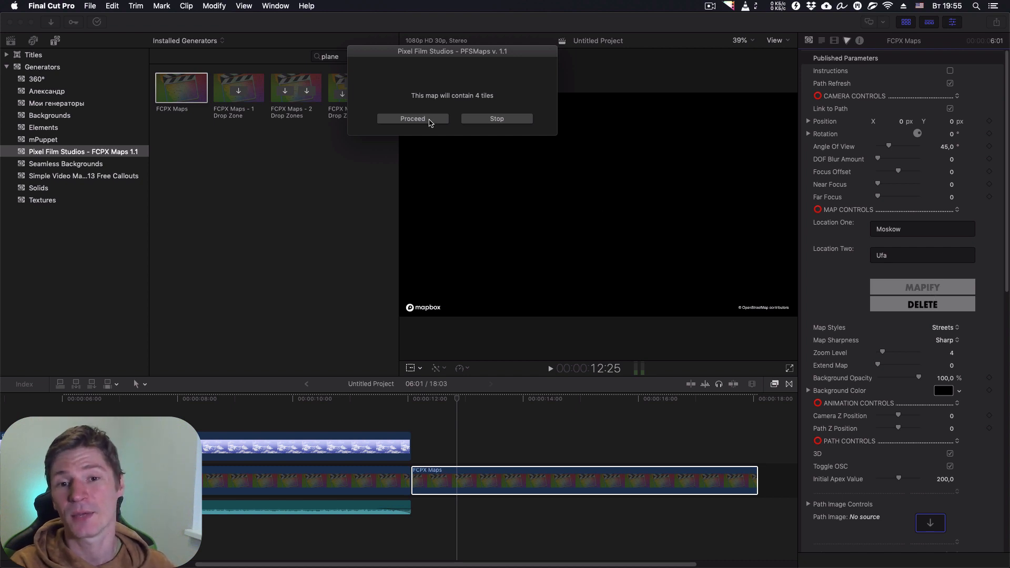
{"action": "left_click", "coordinate": [428, 120]}
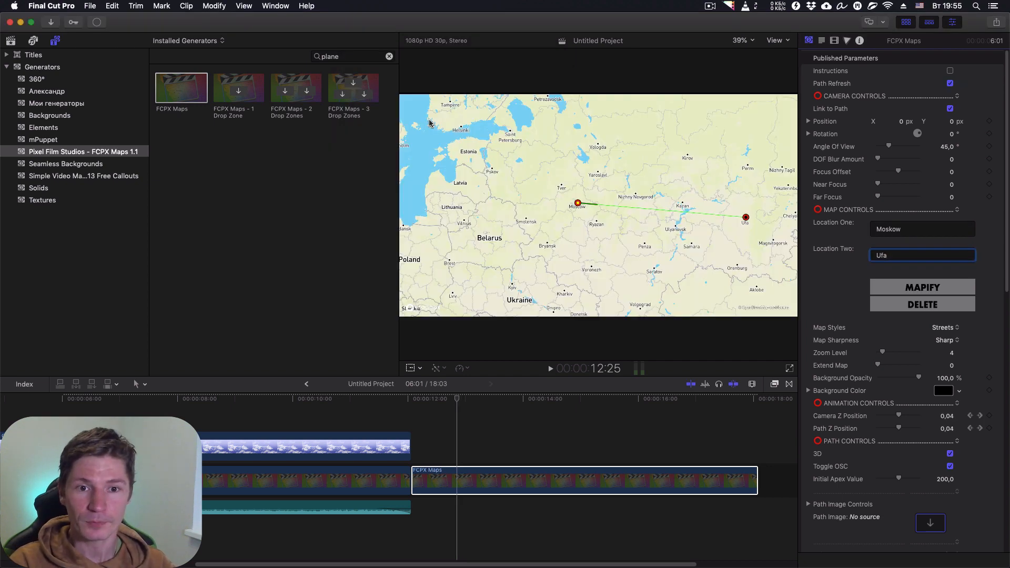
{"action": "left_click_drag", "start_coordinate": [477, 400], "coordinate": [529, 411]}
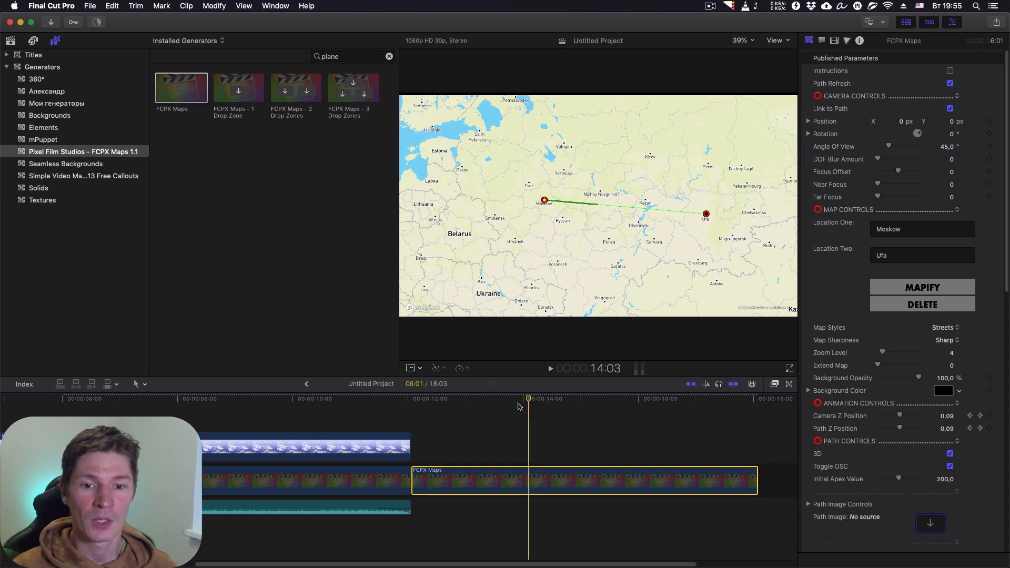
{"action": "left_click_drag", "start_coordinate": [529, 411], "coordinate": [653, 410]}
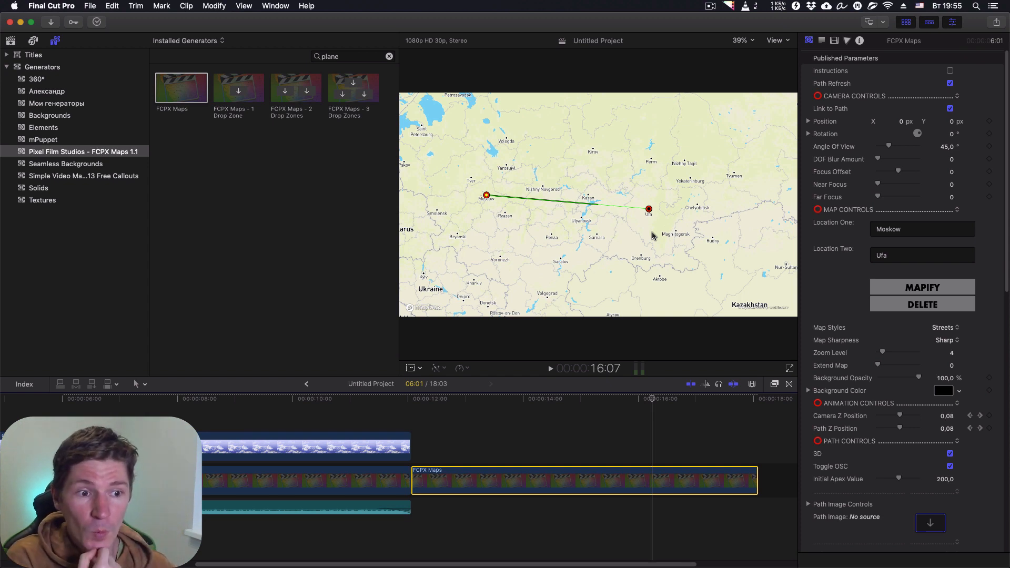
Set the map's zoom level to 6 and its style to Vintage, and regenerate the map.
{"action": "left_click", "coordinate": [951, 353]}
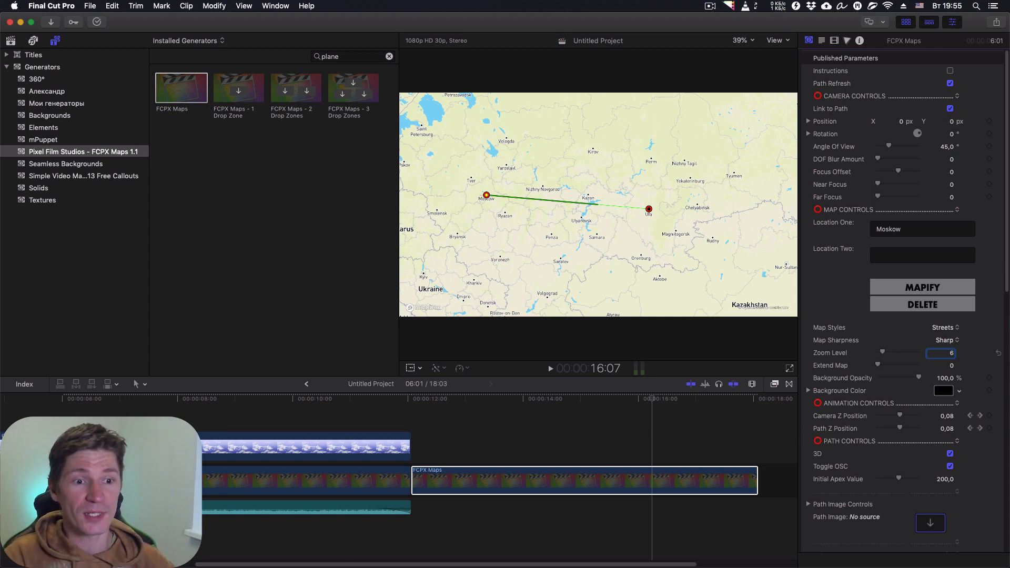
{"action": "left_click", "coordinate": [953, 328]}
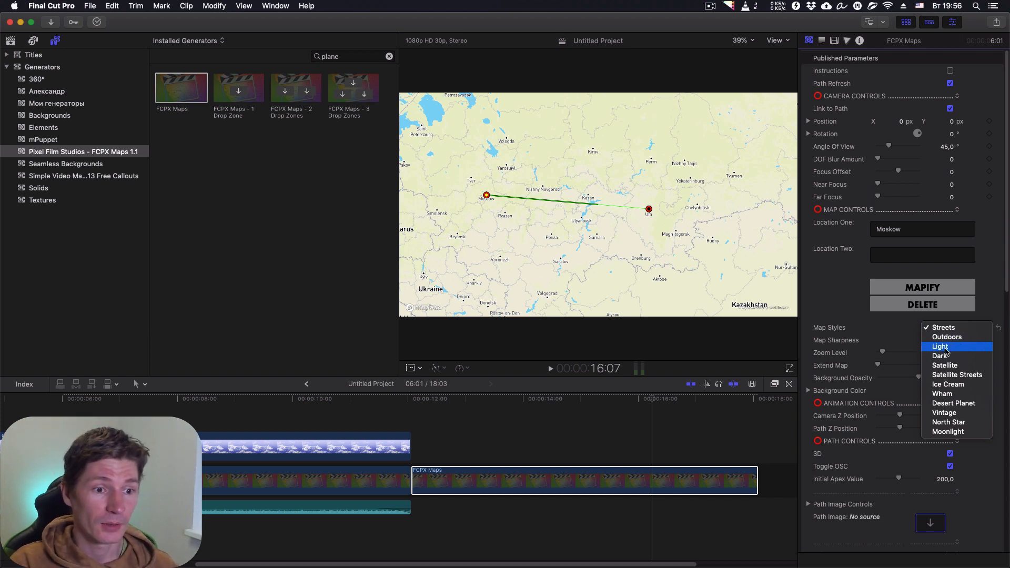
{"action": "left_click", "coordinate": [946, 413]}
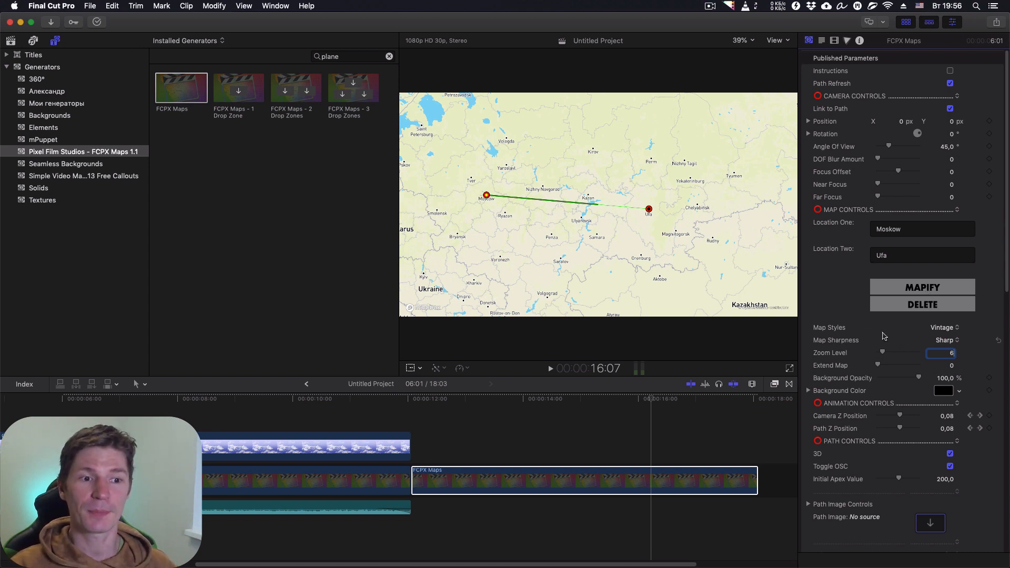
{"action": "left_click", "coordinate": [933, 291]}
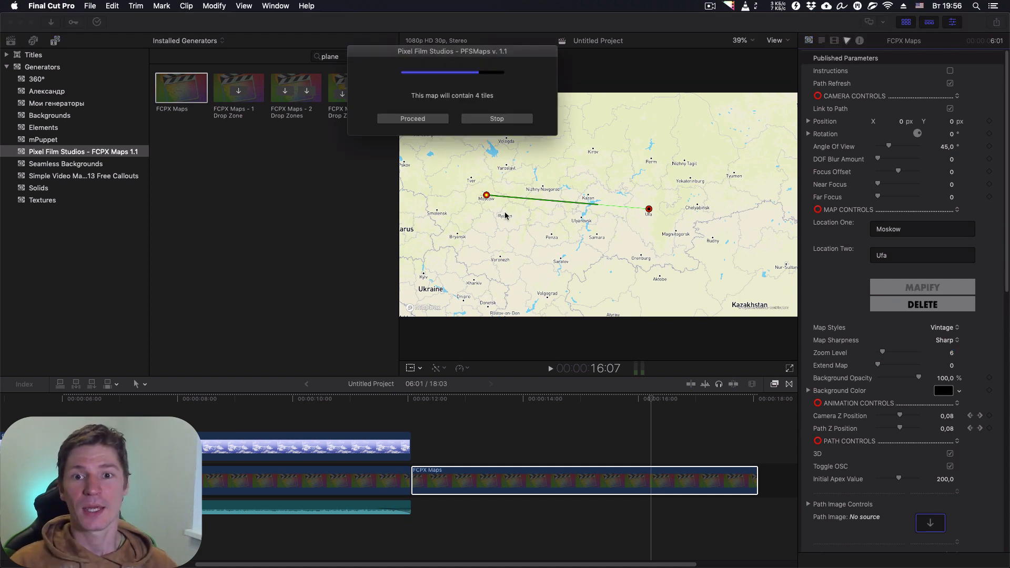
{"action": "left_click", "coordinate": [434, 120]}
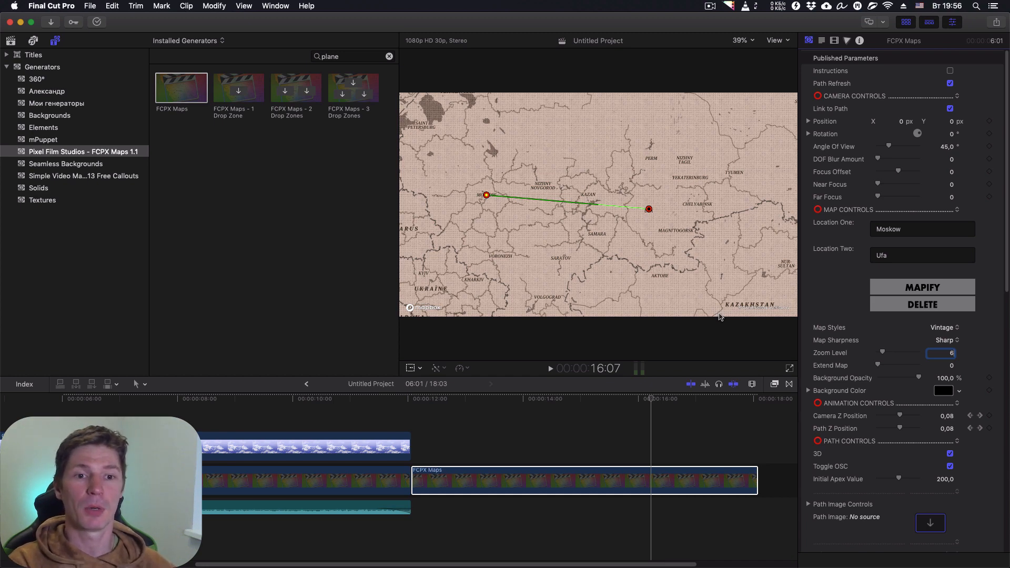
Turn off the copyright text and the Mapbox logo watermark on the map.
{"action": "scroll", "coordinate": [834, 337], "scroll_direction": "down", "scroll_amount": 15}
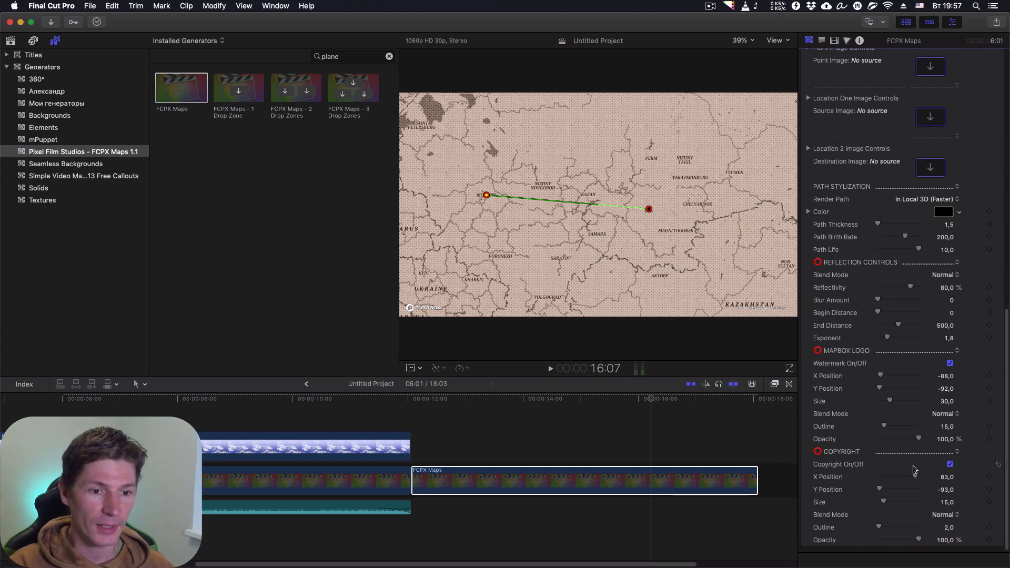
{"action": "left_click", "coordinate": [950, 465]}
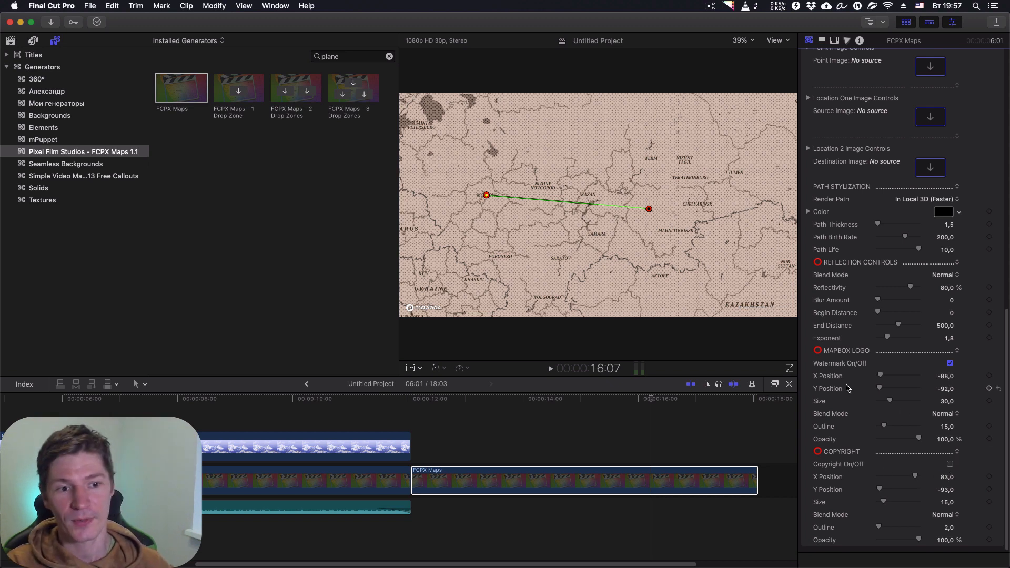
{"action": "left_click", "coordinate": [951, 363]}
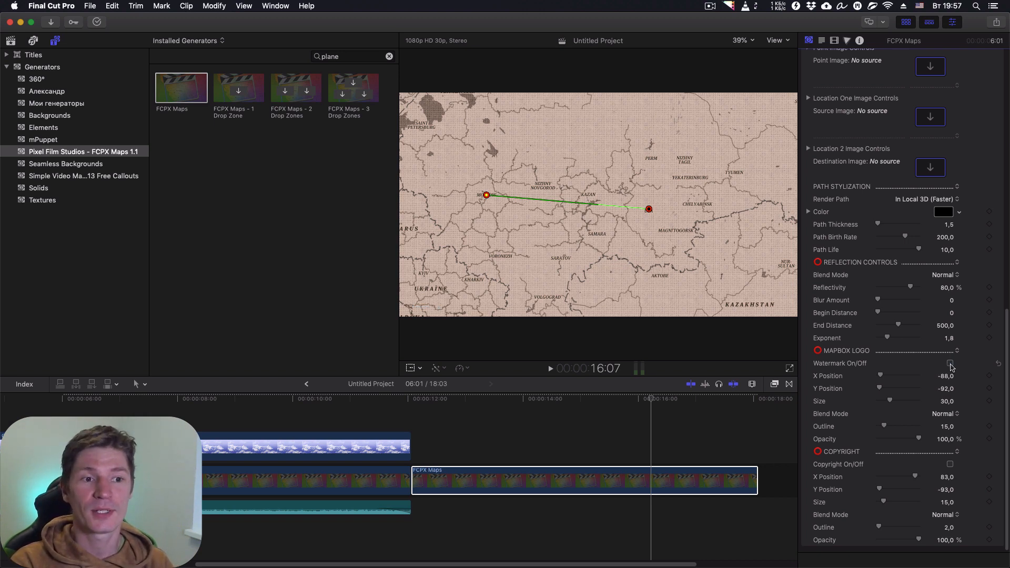
Skim the Vintage map clip and play it from its start to review the route animation.
{"action": "left_click", "coordinate": [458, 400]}
{"action": "left_click_drag", "start_coordinate": [457, 398], "coordinate": [685, 417]}
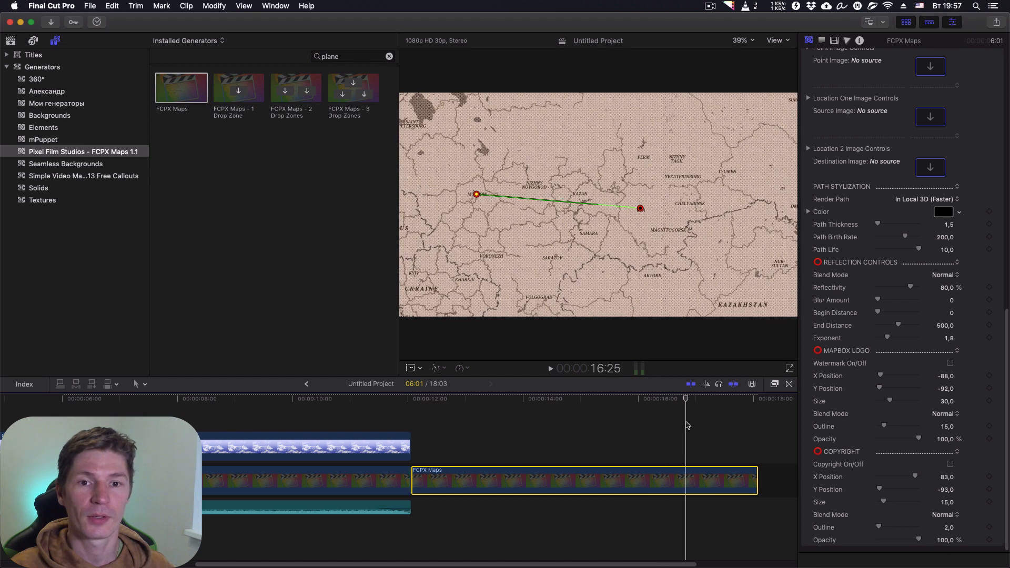
{"action": "scroll", "coordinate": [898, 188], "scroll_direction": "up", "scroll_amount": 3}
{"action": "scroll", "coordinate": [898, 189], "scroll_direction": "up", "scroll_amount": 10}
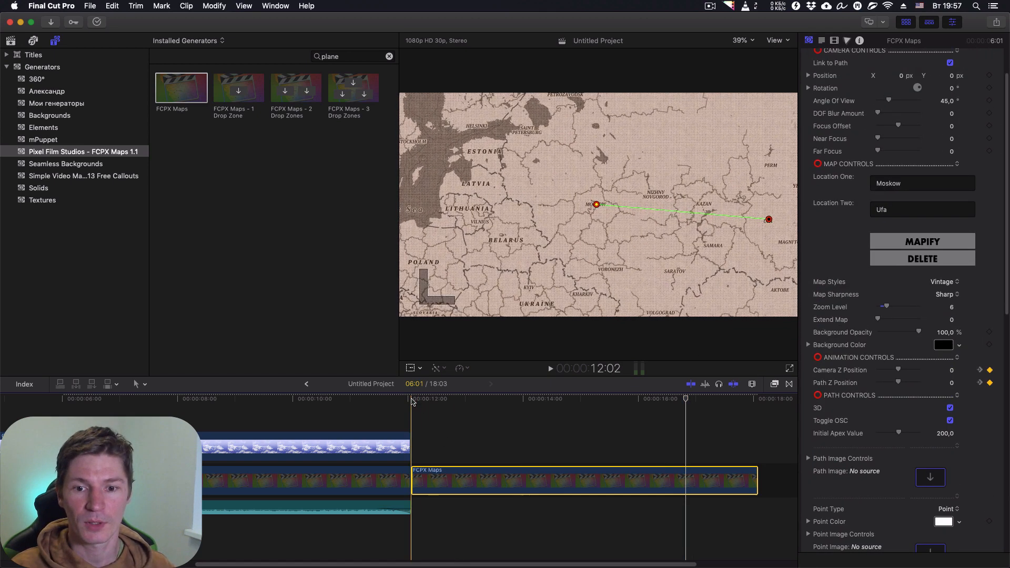
{"action": "key", "text": "space"}
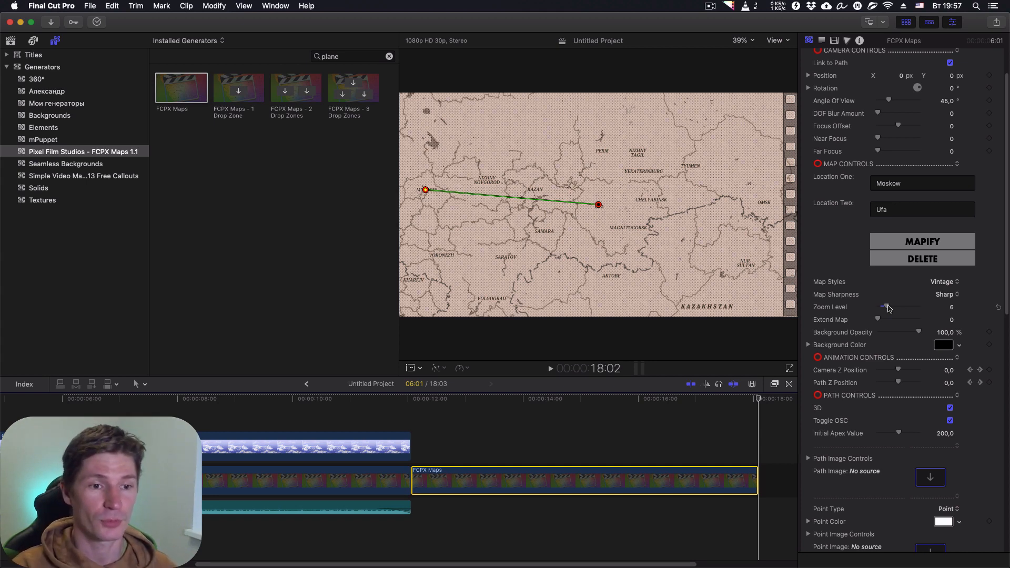
Raise the map's zoom level to 8 and regenerate the map.
{"action": "left_click_drag", "start_coordinate": [887, 308], "coordinate": [890, 309]}
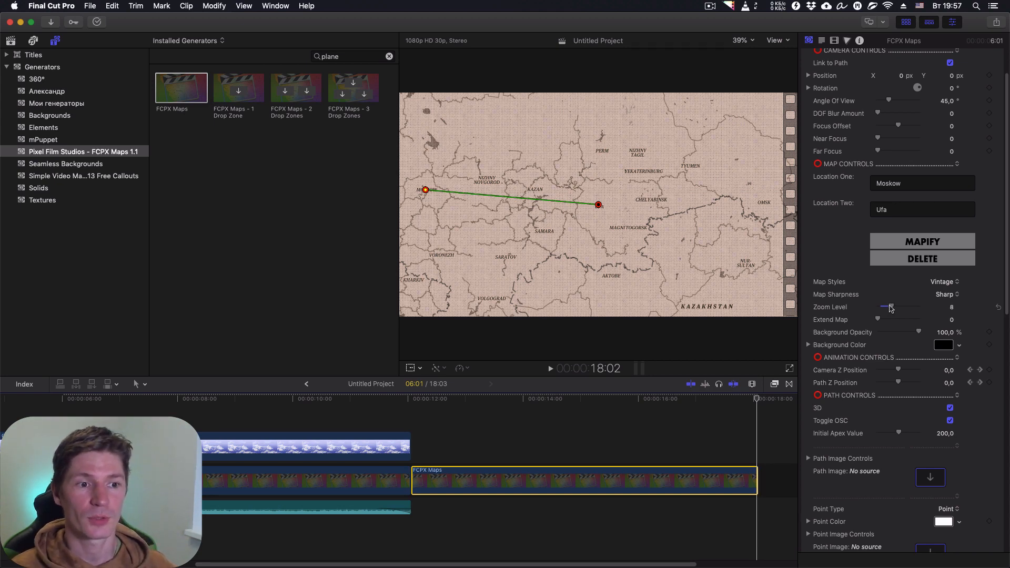
{"action": "left_click", "coordinate": [955, 243]}
{"action": "left_click", "coordinate": [418, 122]}
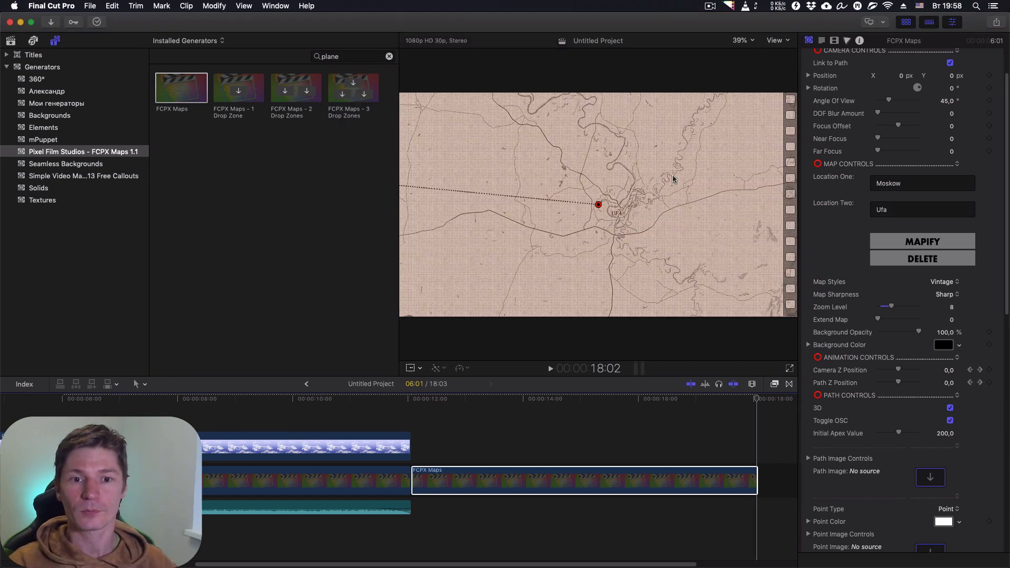
Select the airplane image Самолет in the library's Карта event.
{"action": "left_click", "coordinate": [10, 41]}
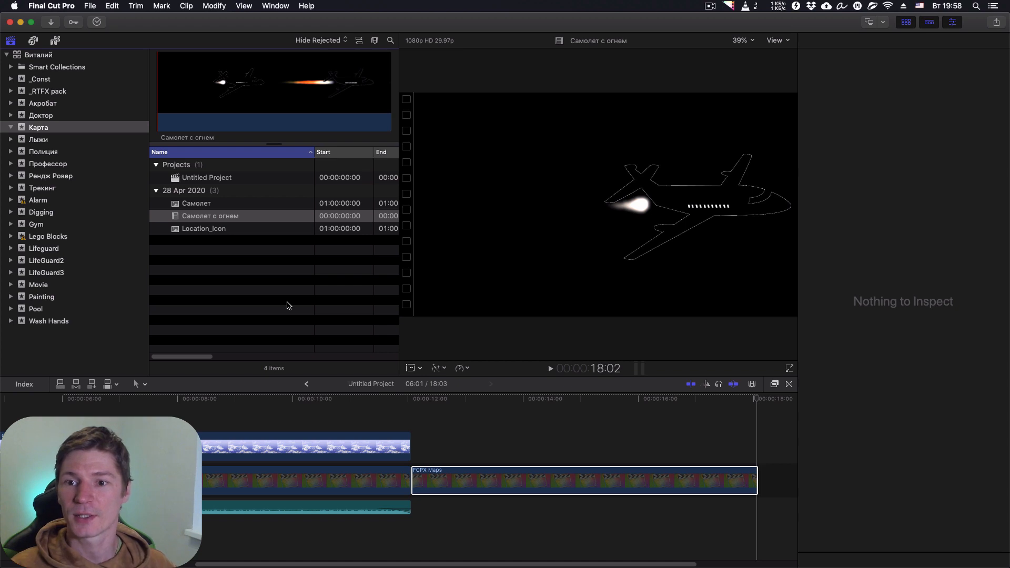
{"action": "left_click", "coordinate": [196, 205]}
{"action": "left_click", "coordinate": [252, 102]}
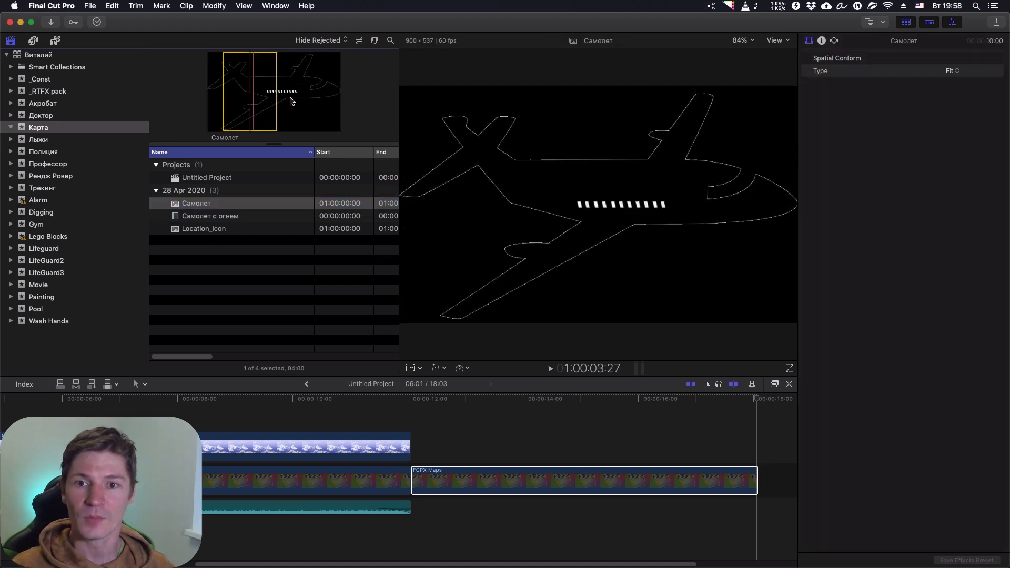
Preview the Самолет image and the Самолет с огнем clip in the Карта event to compare the two airplanes.
{"action": "left_click", "coordinate": [291, 101]}
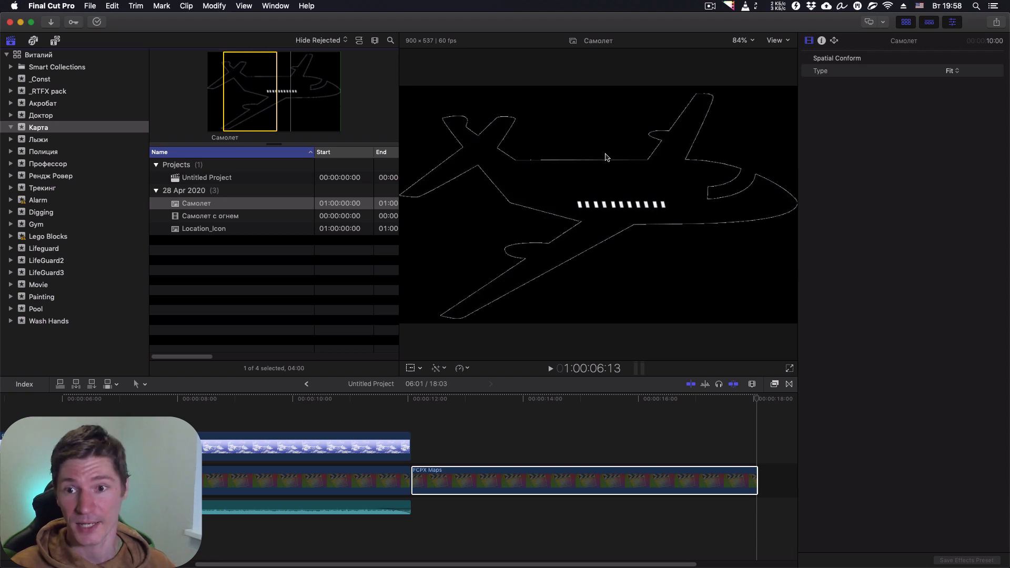
{"action": "left_click", "coordinate": [190, 221]}
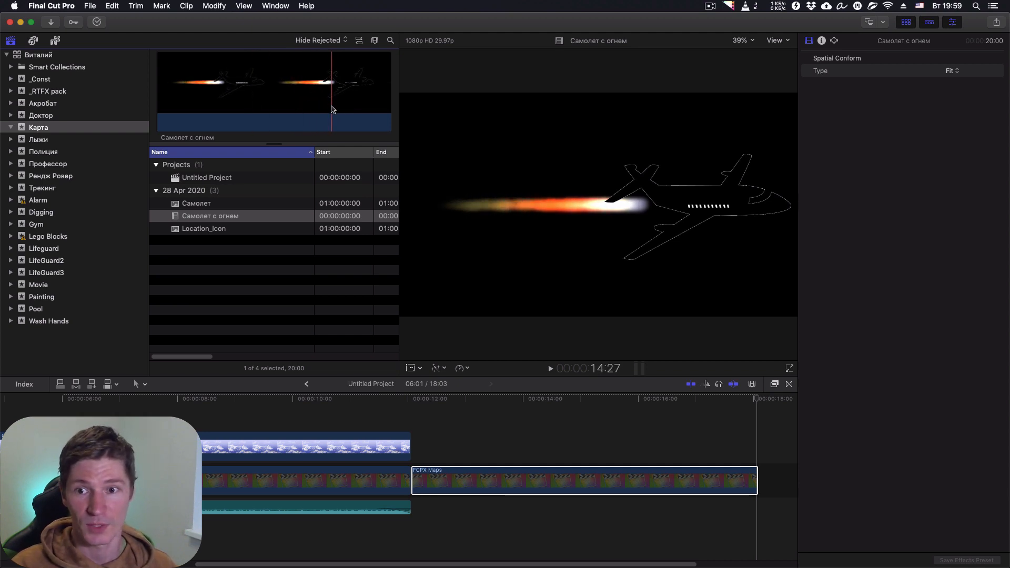
{"action": "key", "text": "Up"}
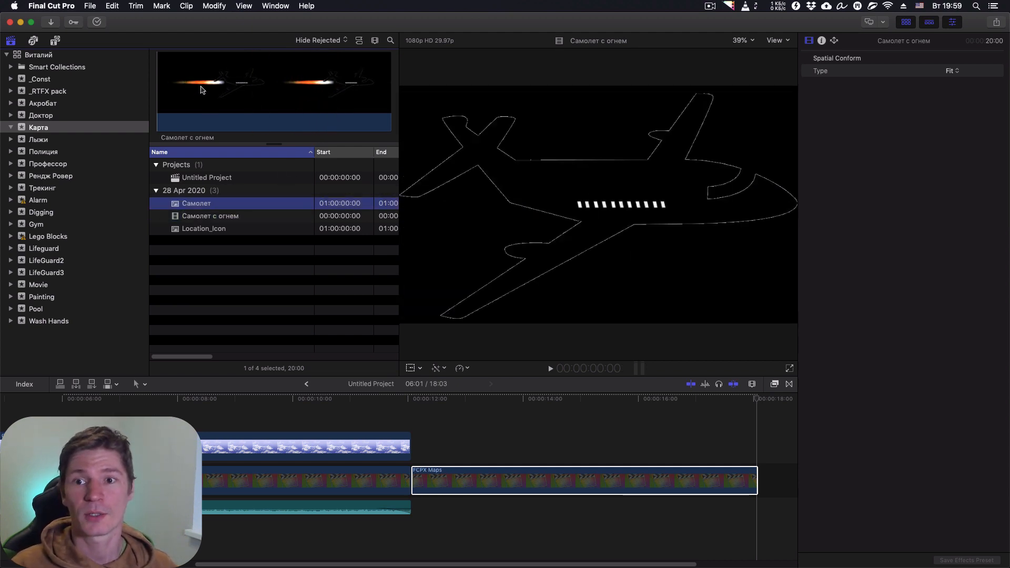
{"action": "left_click", "coordinate": [223, 83]}
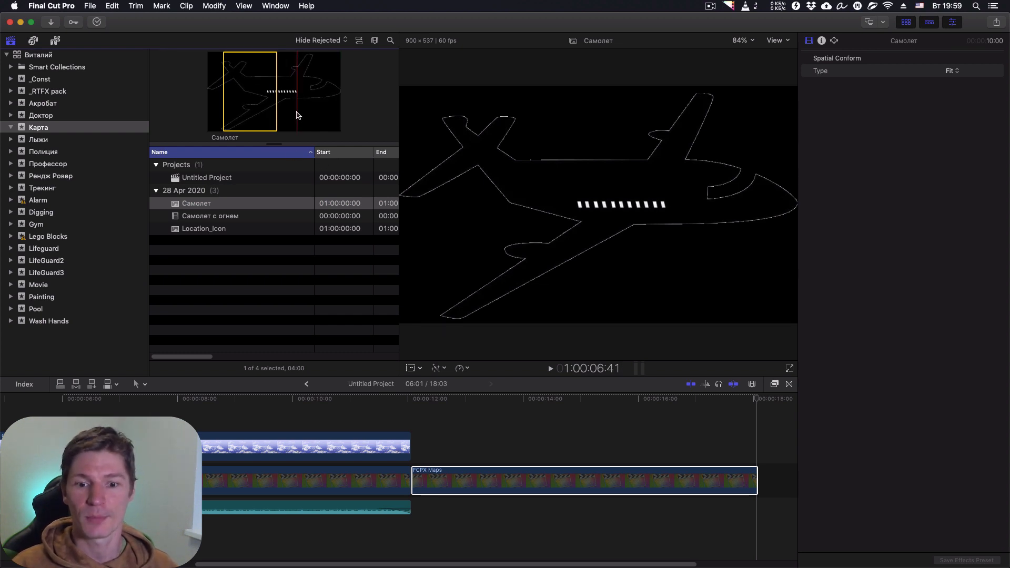
Lower the FCPX Maps clip's zoom level to 7 and regenerate the Moscow-to-Ufa map.
{"action": "left_click", "coordinate": [519, 484]}
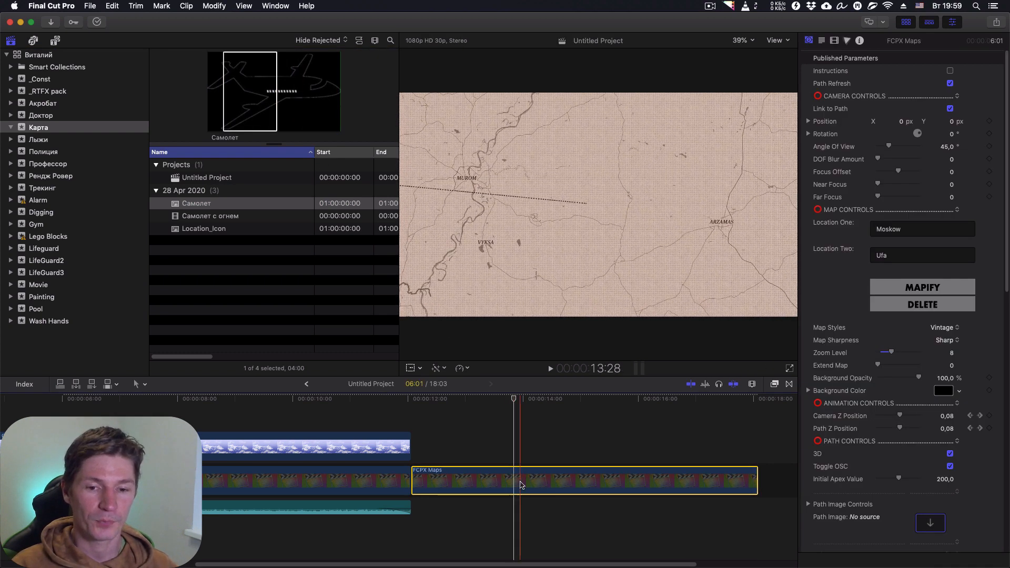
{"action": "left_click_drag", "start_coordinate": [514, 400], "coordinate": [728, 452]}
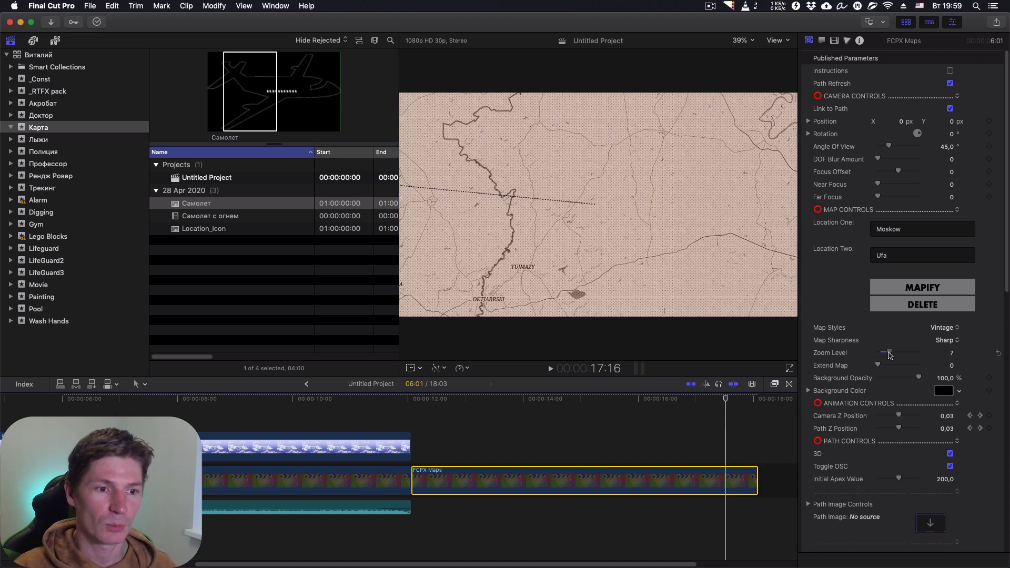
{"action": "left_click", "coordinate": [910, 289]}
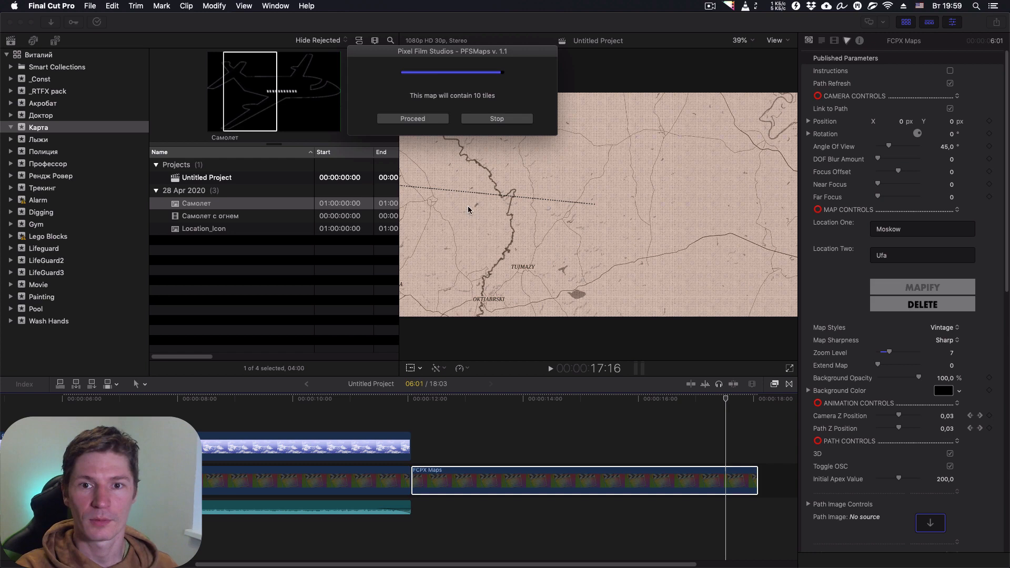
{"action": "left_click", "coordinate": [436, 119]}
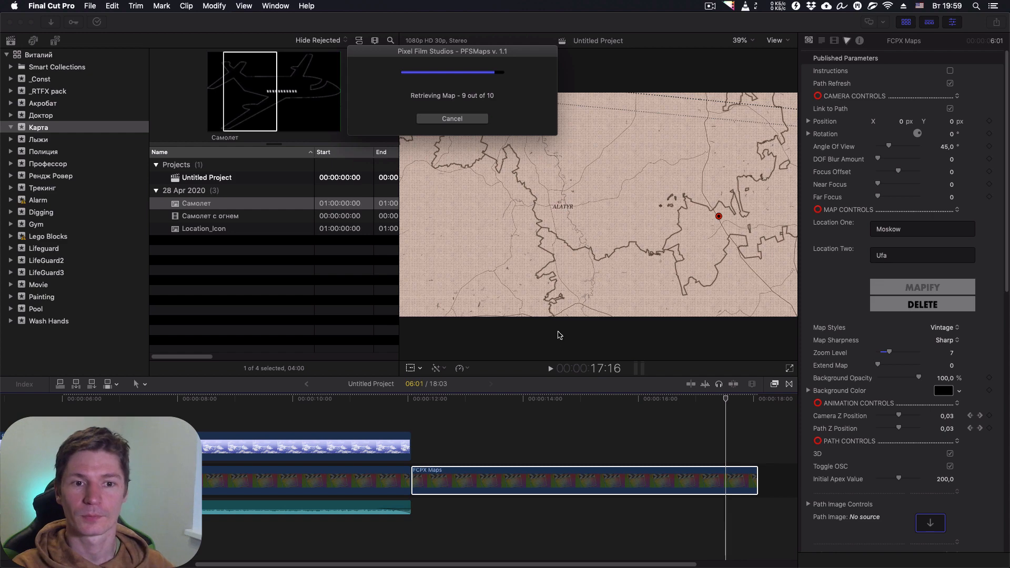
Assign the start of the Самолет с огнем clip as the map's path image and apply it.
{"action": "left_click_drag", "start_coordinate": [475, 400], "coordinate": [558, 403]}
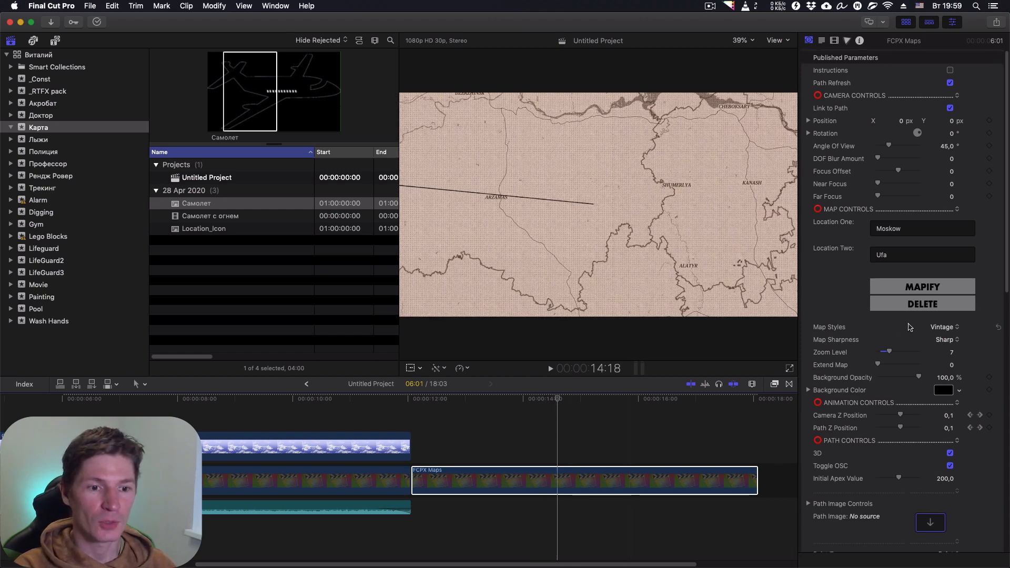
{"action": "scroll", "coordinate": [906, 327], "scroll_direction": "down", "scroll_amount": 5}
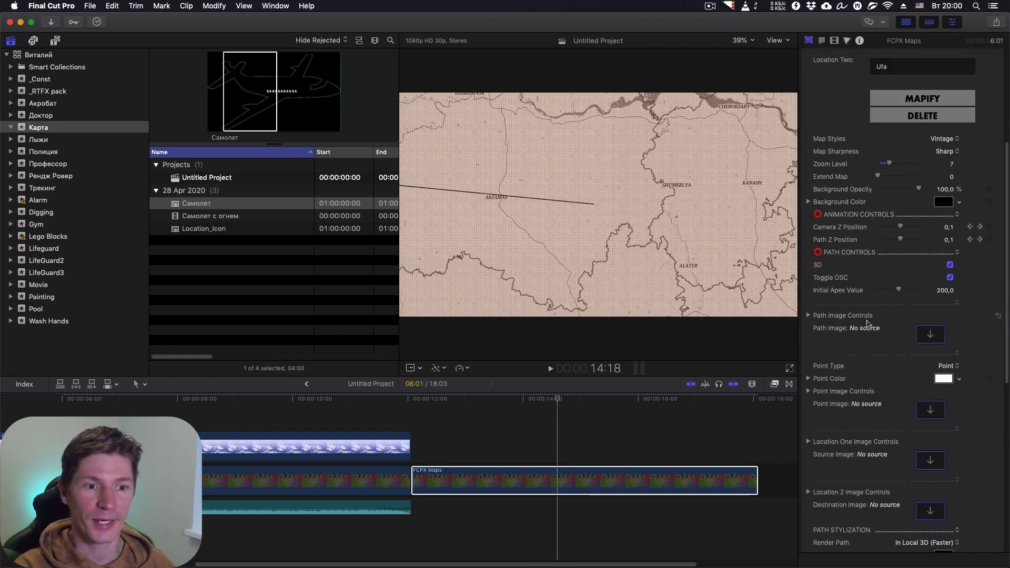
{"action": "left_click", "coordinate": [930, 335]}
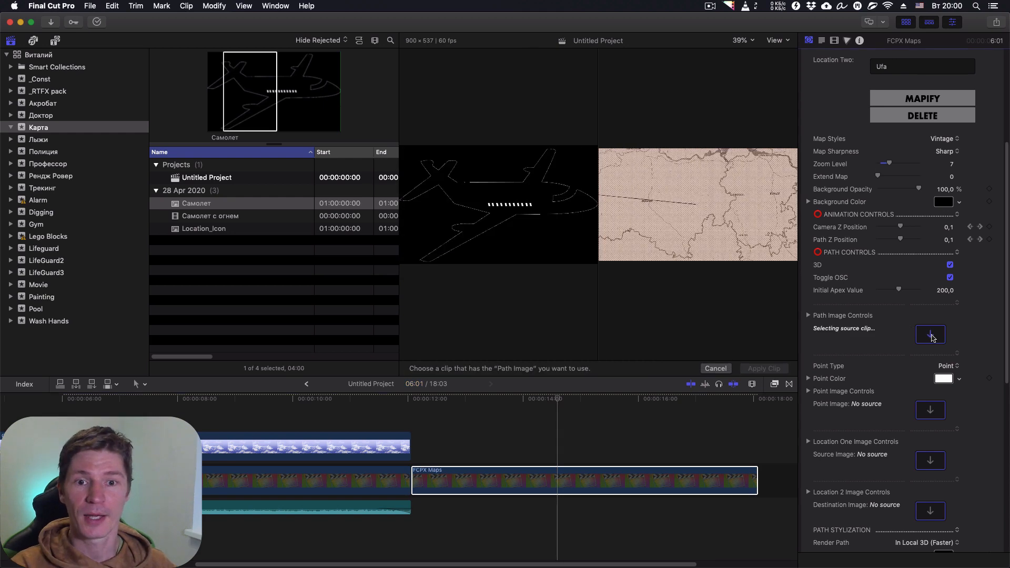
{"action": "left_click", "coordinate": [266, 90]}
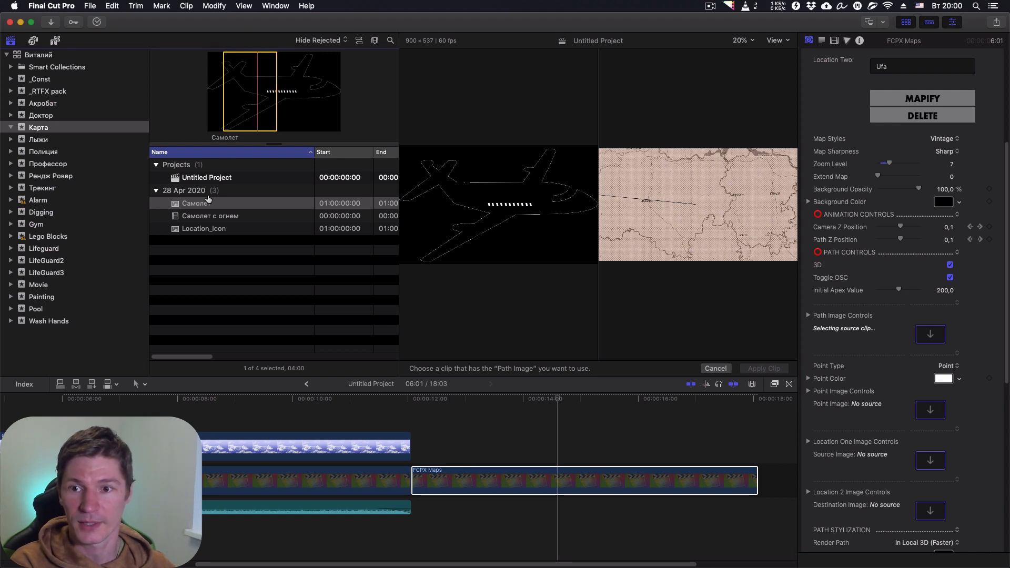
{"action": "left_click", "coordinate": [177, 220]}
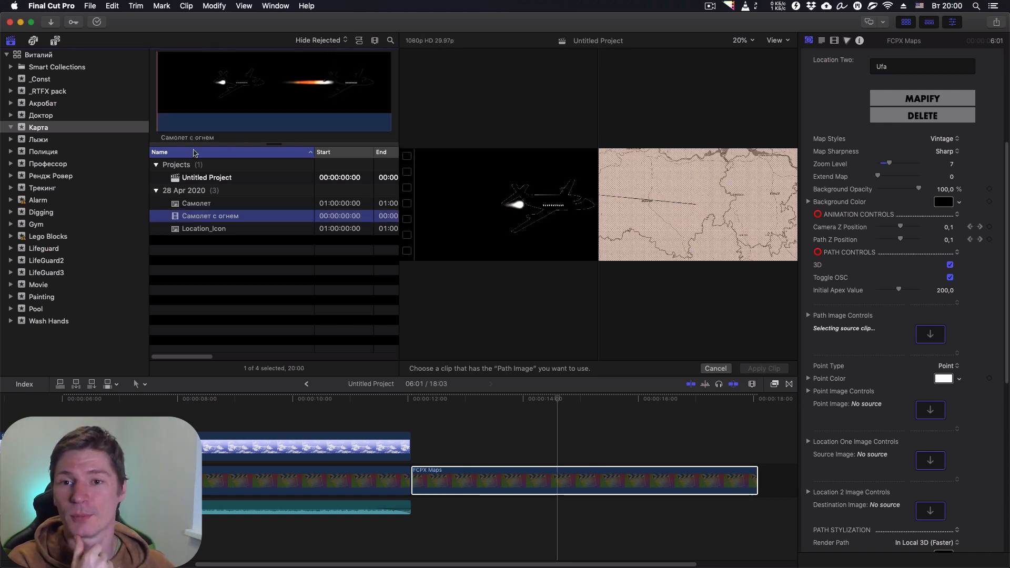
{"action": "left_click", "coordinate": [159, 84]}
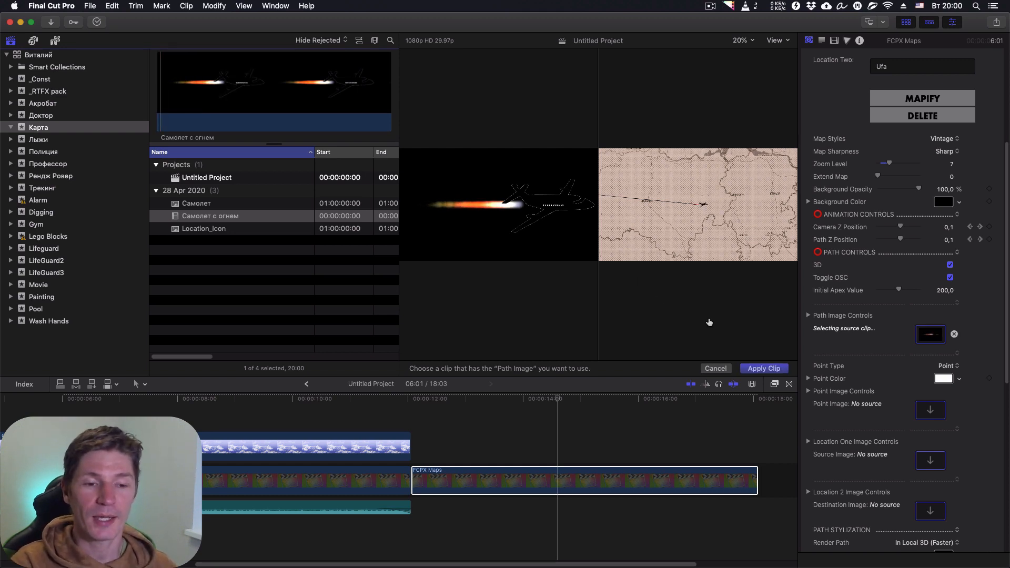
{"action": "left_click", "coordinate": [776, 369]}
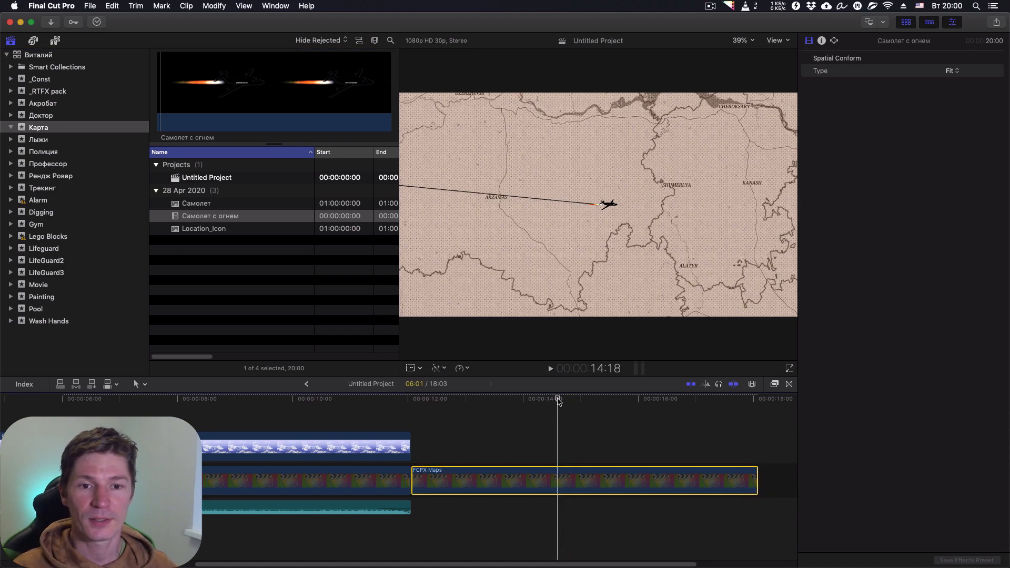
Scrub back through the map clip to its first frame to review the airplane moving along the route.
{"action": "left_click", "coordinate": [550, 400]}
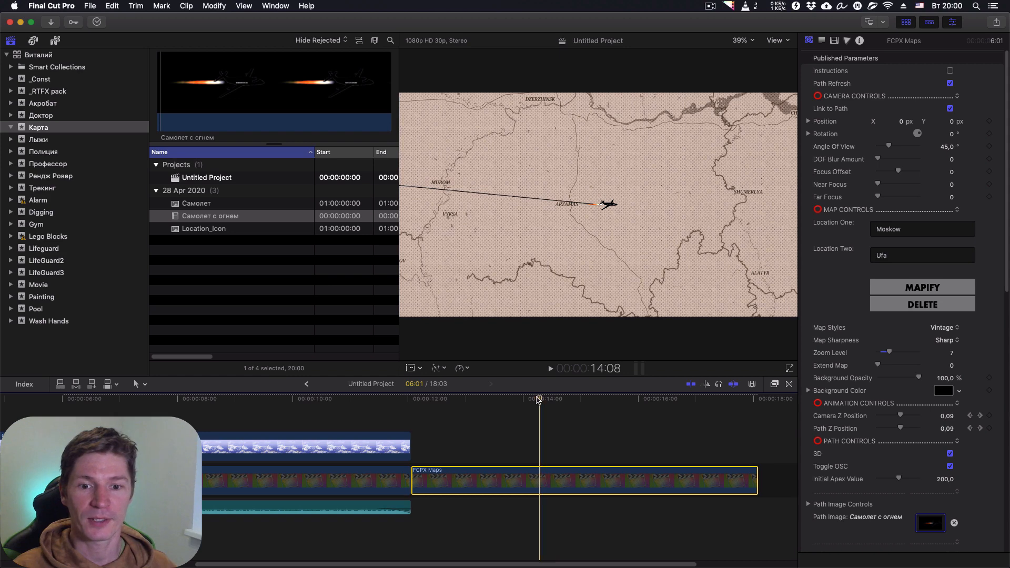
{"action": "left_click_drag", "start_coordinate": [539, 401], "coordinate": [440, 411]}
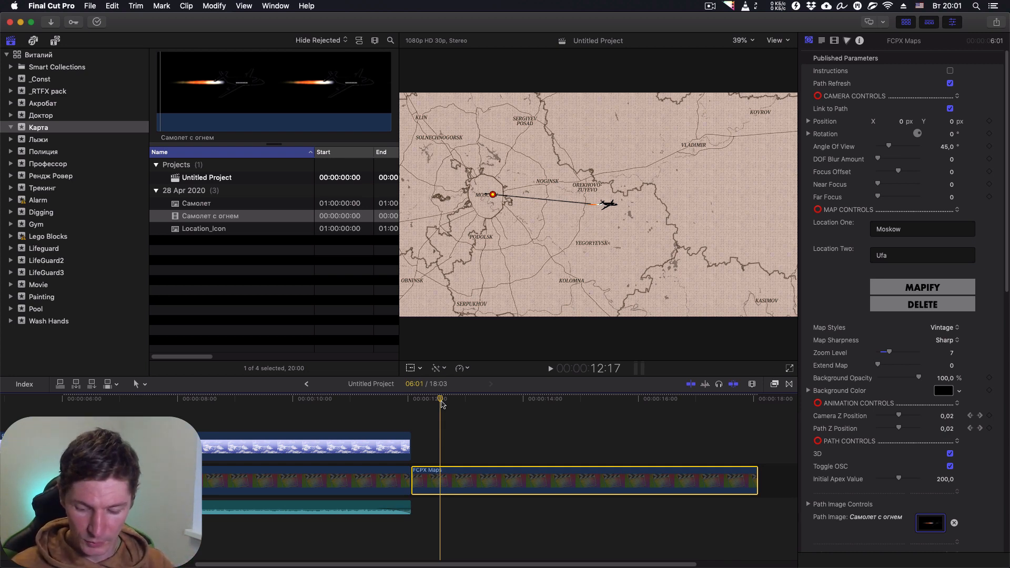
{"action": "key", "text": "Up"}
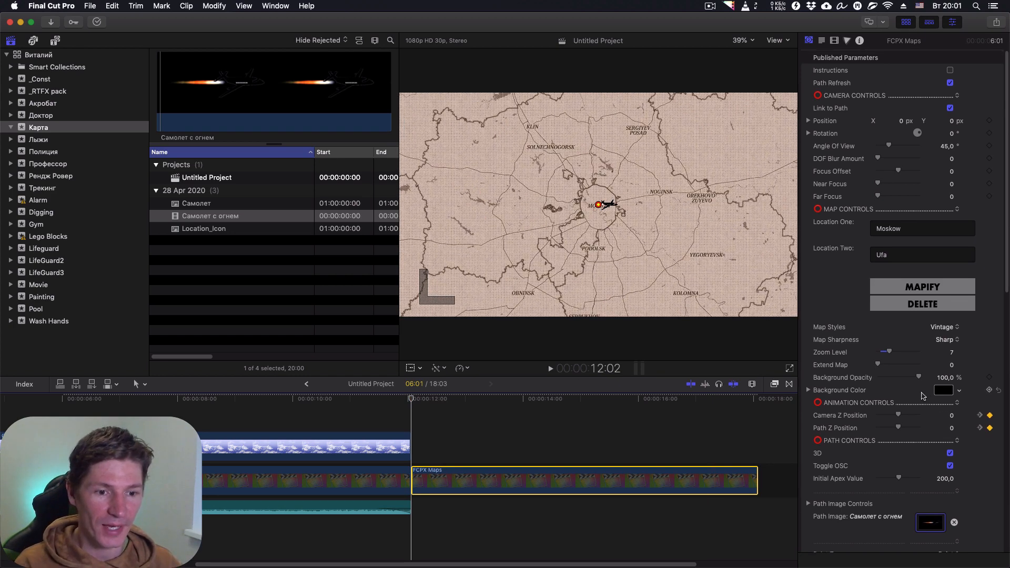
Set the path image's scale to 1,7 at the start of the map clip and add a keyframe there.
{"action": "scroll", "coordinate": [885, 392], "scroll_direction": "down", "scroll_amount": 5}
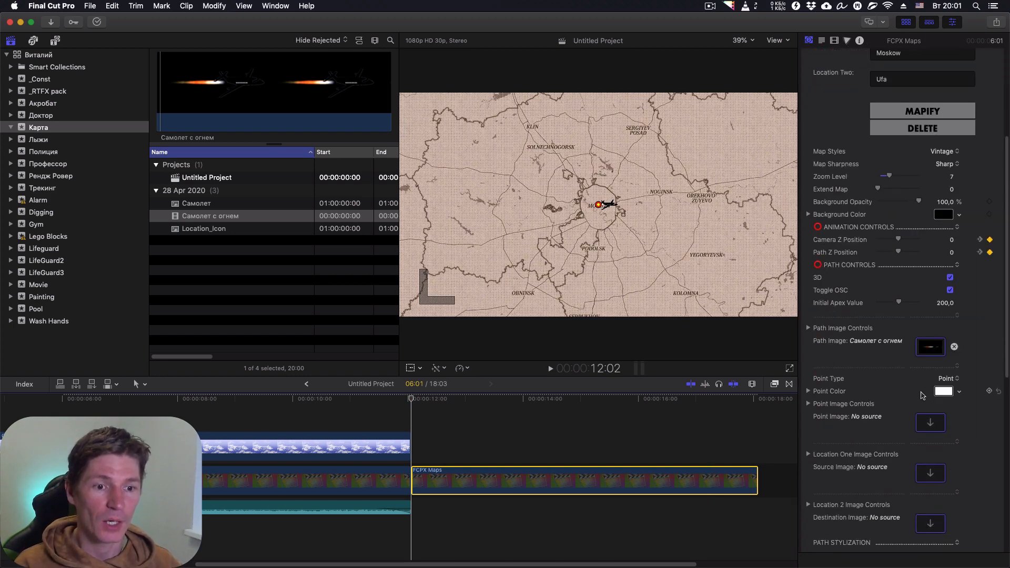
{"action": "left_click", "coordinate": [807, 328]}
{"action": "scroll", "coordinate": [834, 295], "scroll_direction": "down", "scroll_amount": 3}
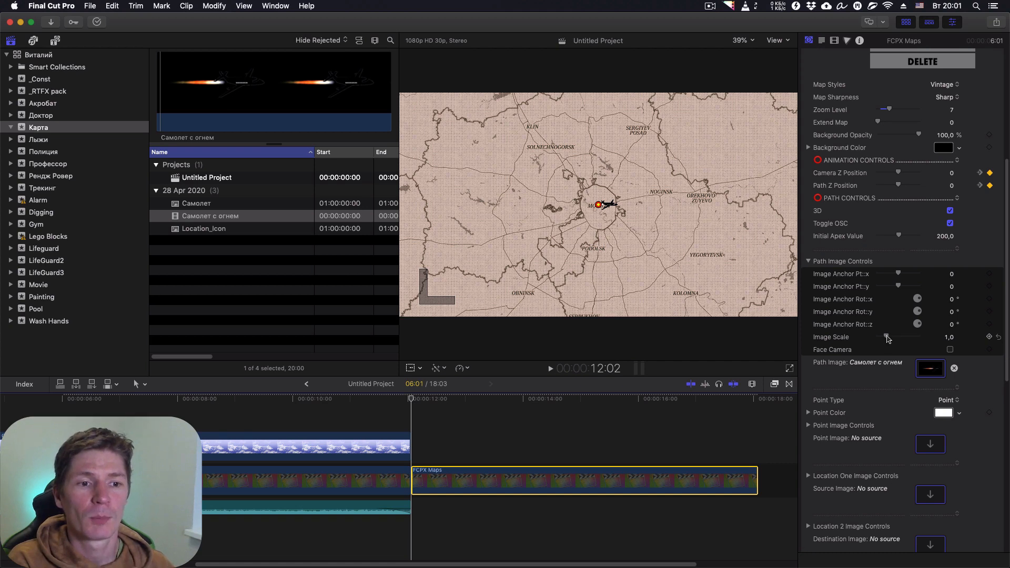
{"action": "left_click_drag", "start_coordinate": [888, 338], "coordinate": [891, 341]}
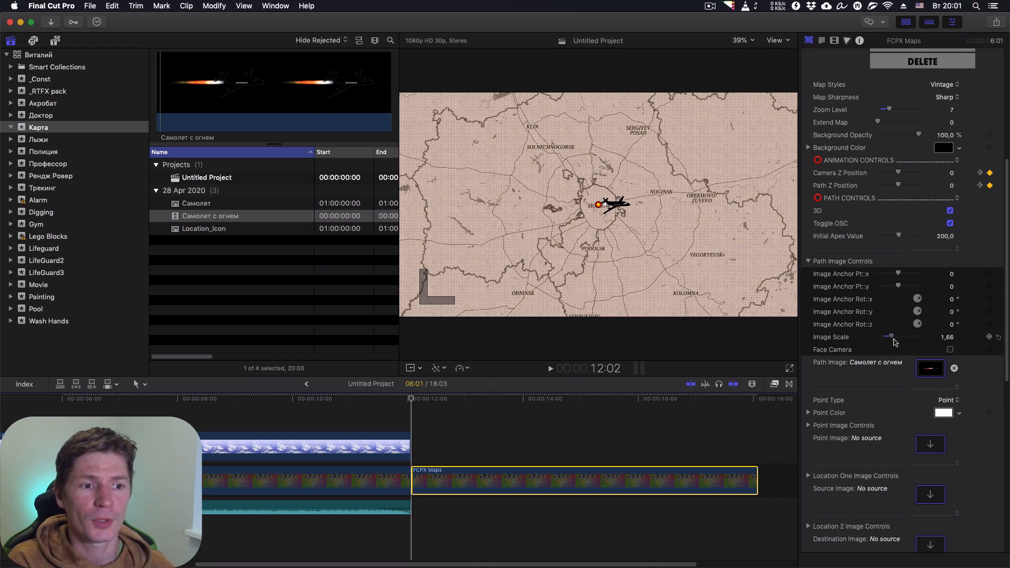
{"action": "left_click", "coordinate": [950, 337]}
{"action": "type", "text": "7"}
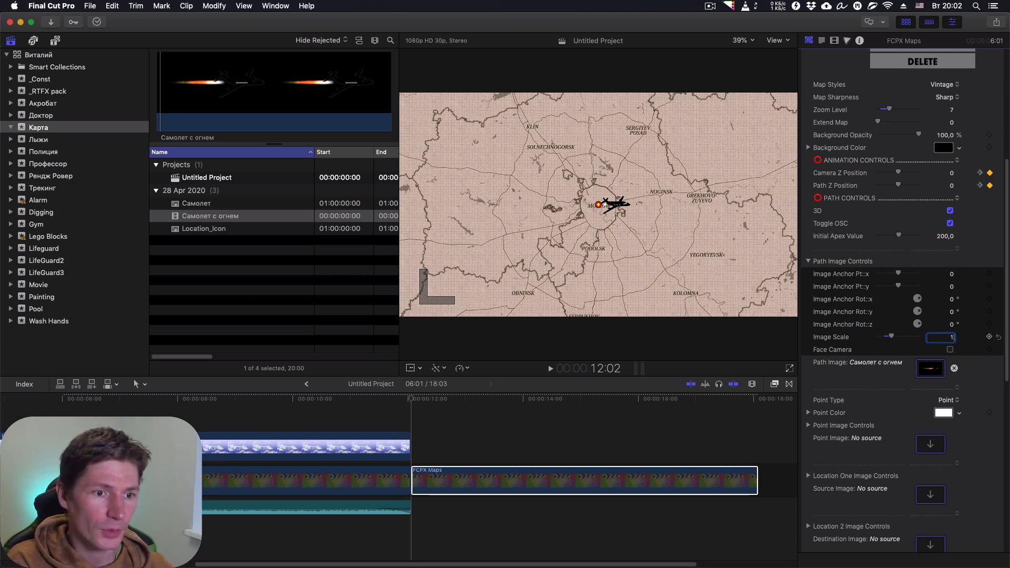
{"action": "type", "text": ",7"}
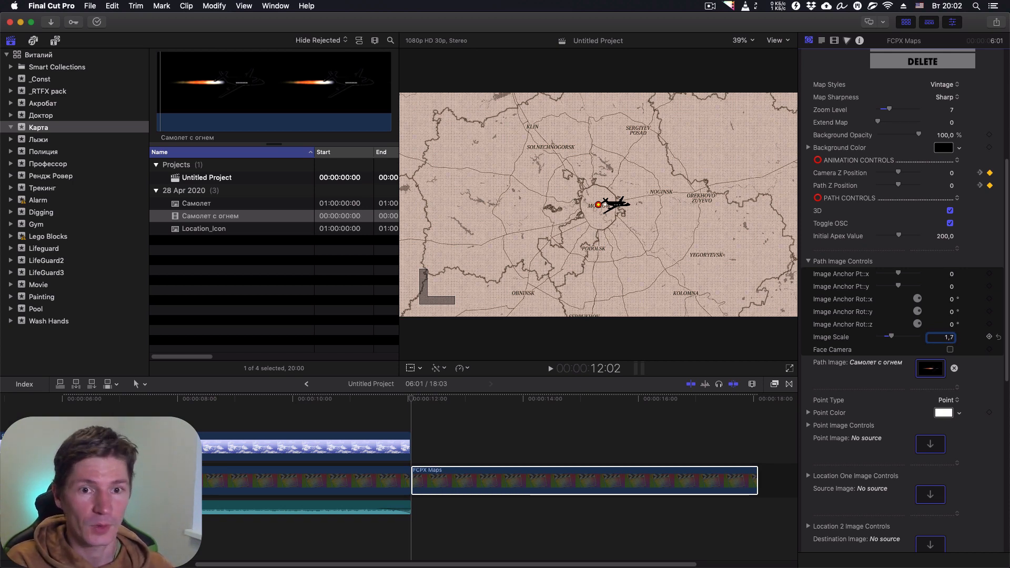
{"action": "key", "text": "Return"}
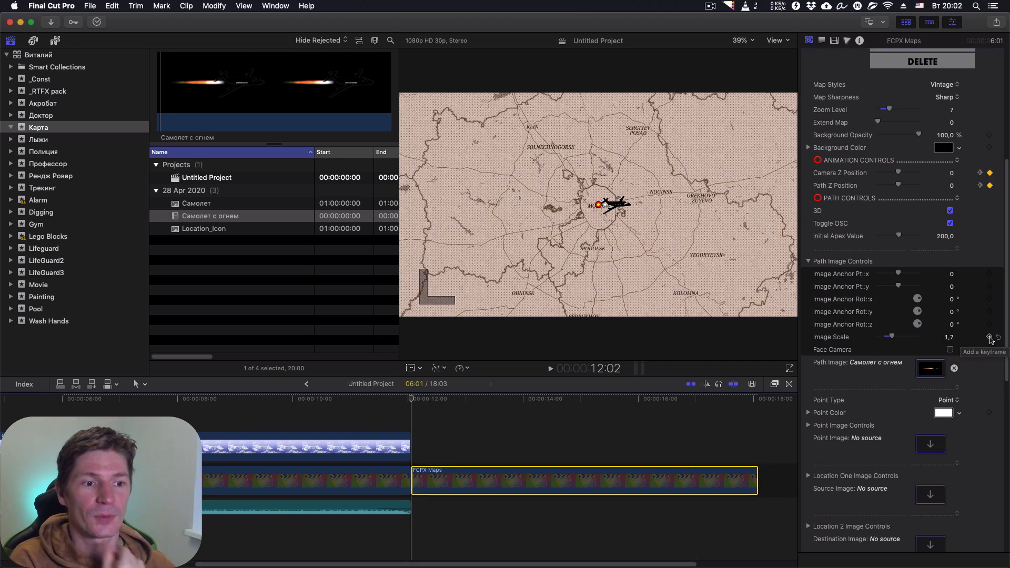
{"action": "left_click", "coordinate": [989, 337]}
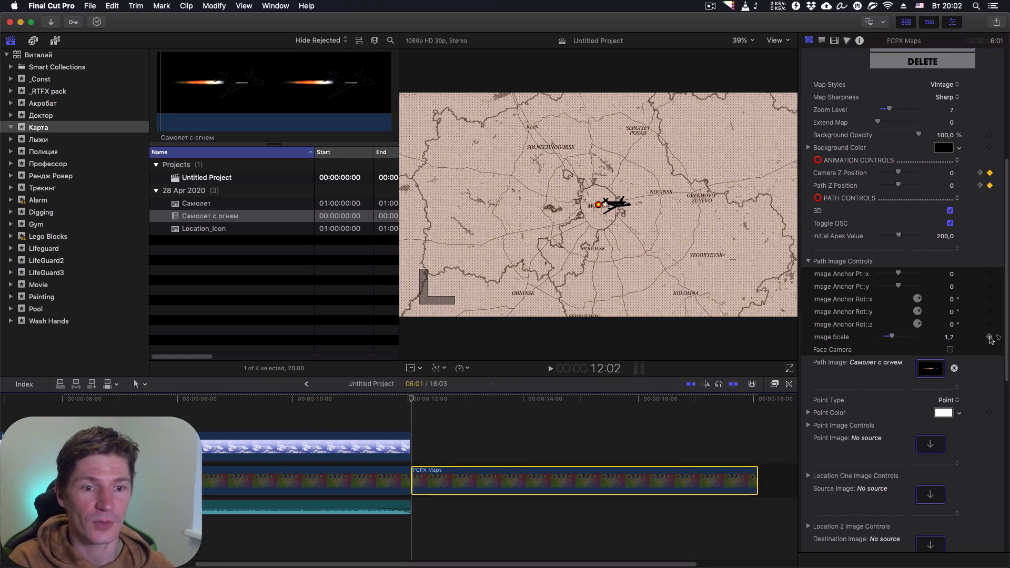
Keyframe the path image's scale to 3 midway through the map clip, at about 15:03.
{"action": "left_click_drag", "start_coordinate": [413, 401], "coordinate": [587, 409]}
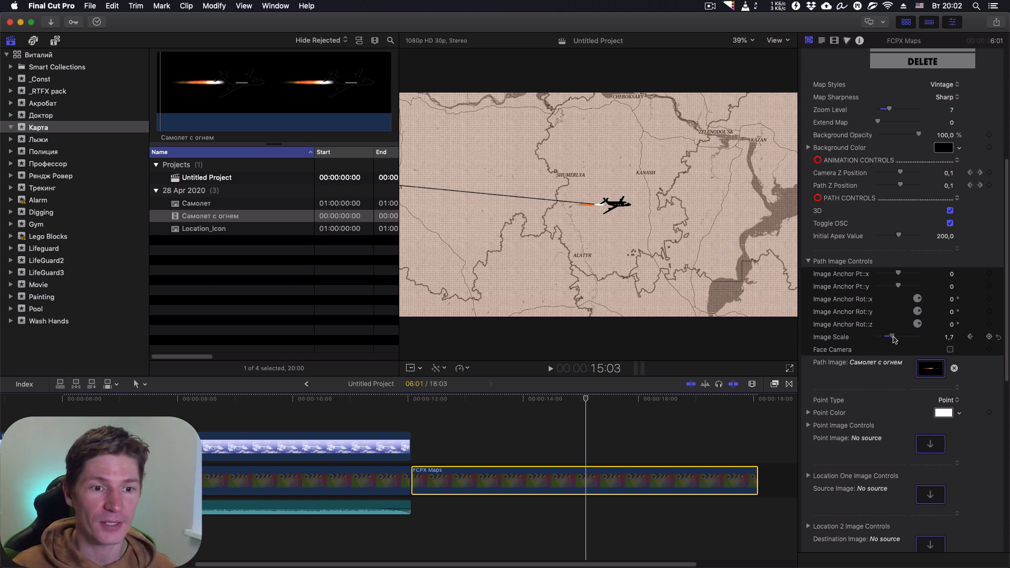
{"action": "left_click_drag", "start_coordinate": [892, 337], "coordinate": [904, 340]}
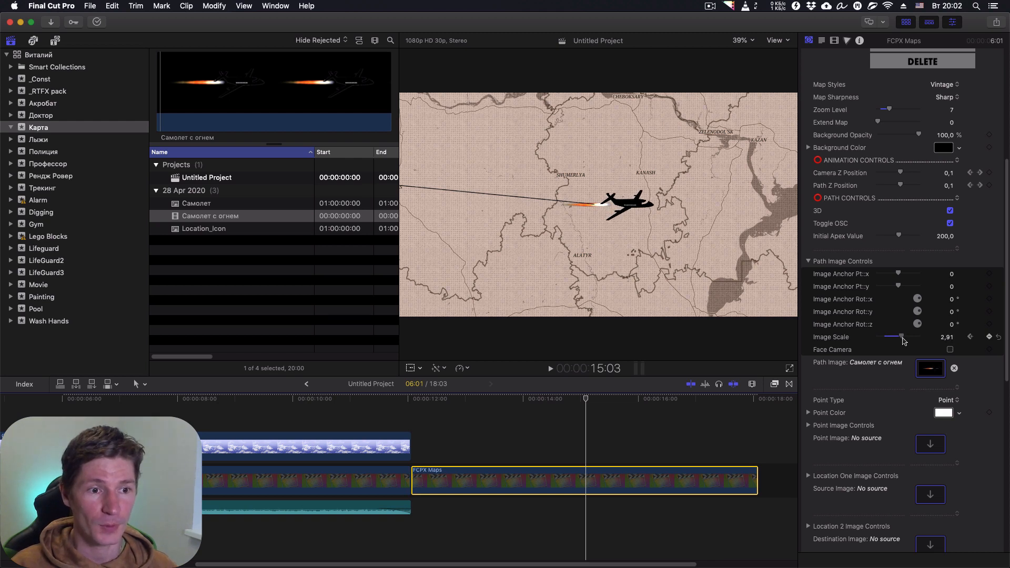
{"action": "left_click", "coordinate": [947, 337]}
{"action": "type", "text": "3"}
{"action": "key", "text": "Return"}
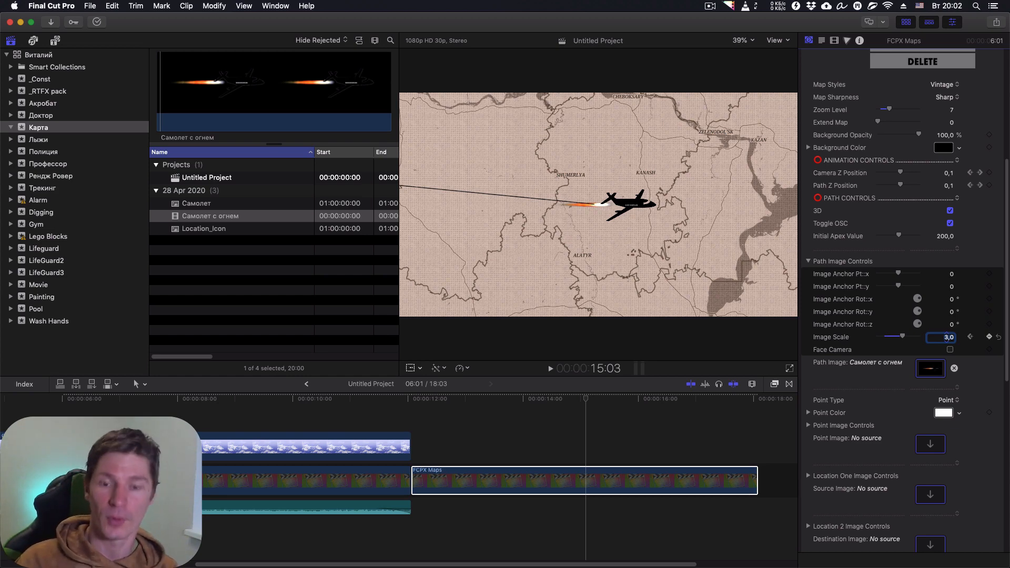
Keyframe the path image's scale to 1,7 at the end of the map clip.
{"action": "key", "text": "Down"}
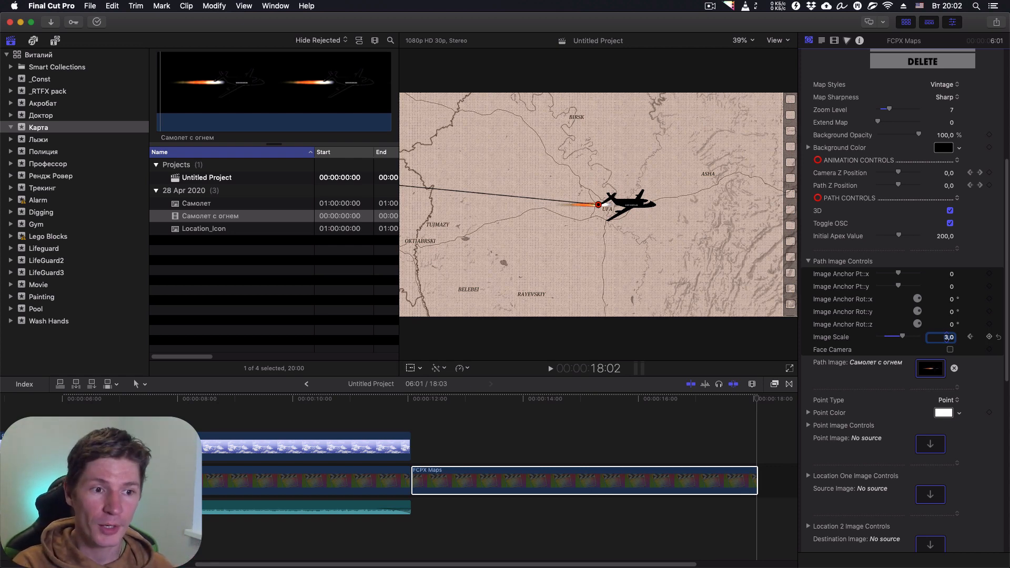
{"action": "type", "text": "1"}
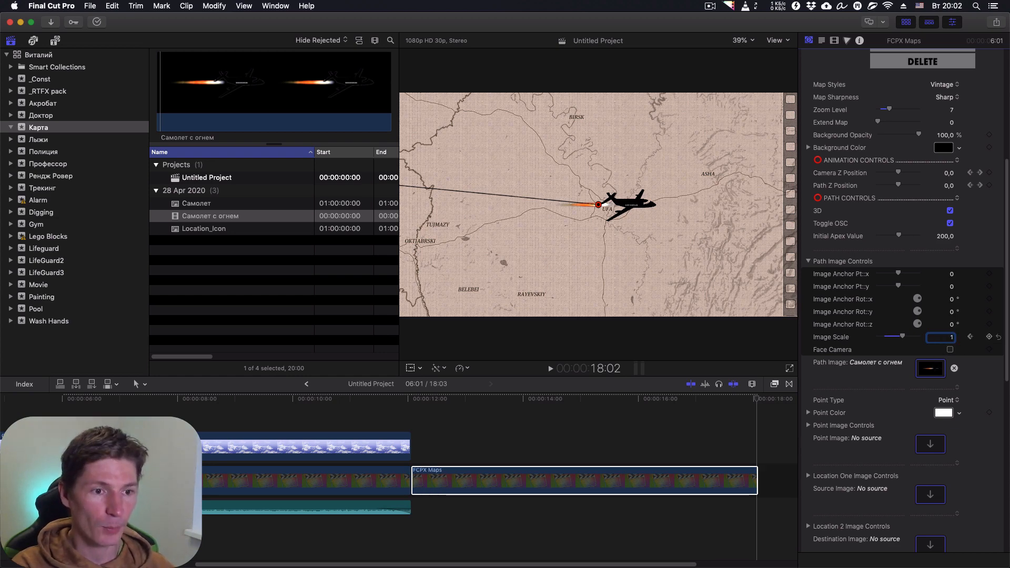
{"action": "type", "text": ",7"}
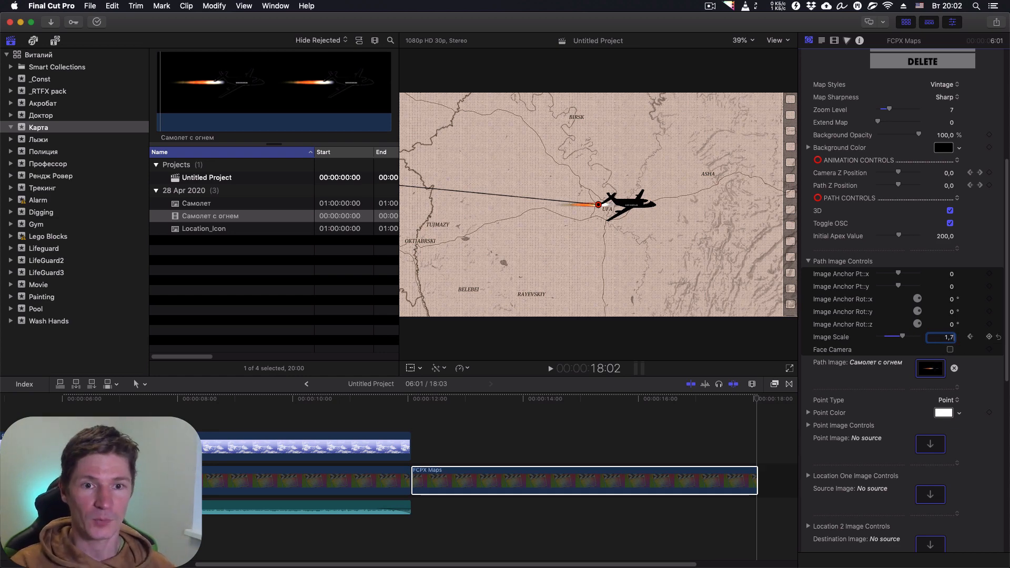
{"action": "key", "text": "Return"}
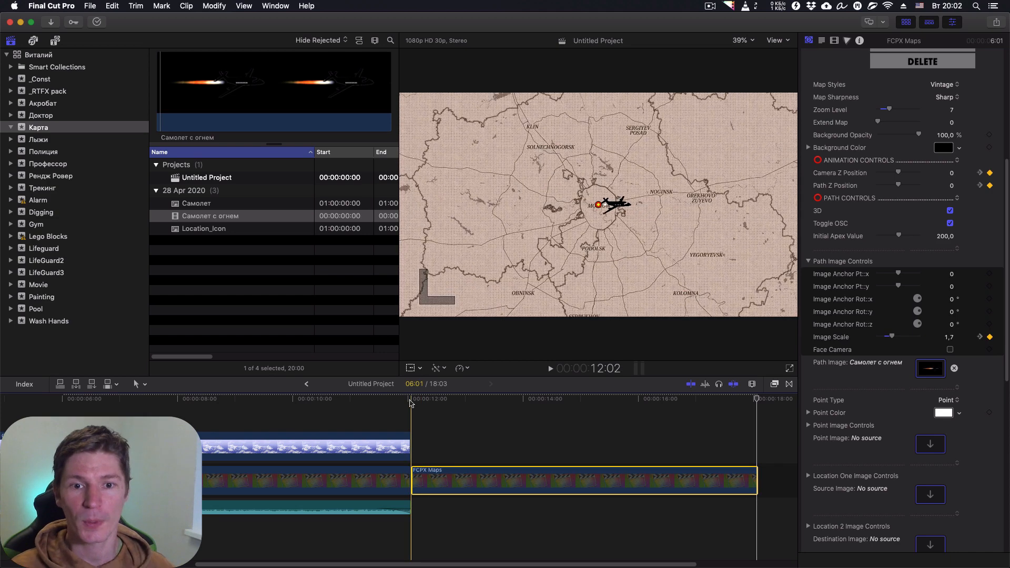
Play the map clip from its start to review the airplane's scale animation, and return to the first frame.
{"action": "key", "text": "space"}
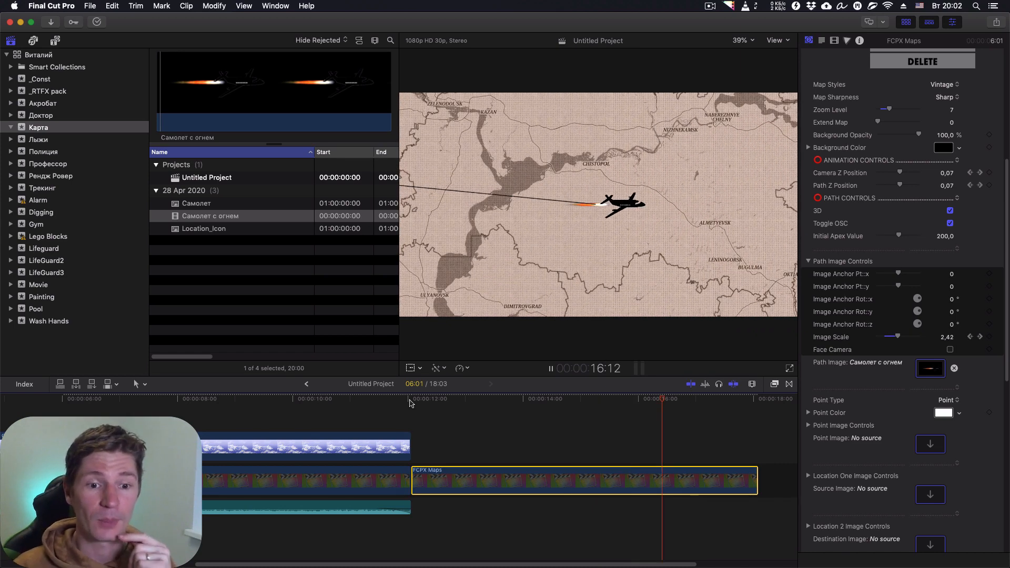
{"action": "key", "text": "space"}
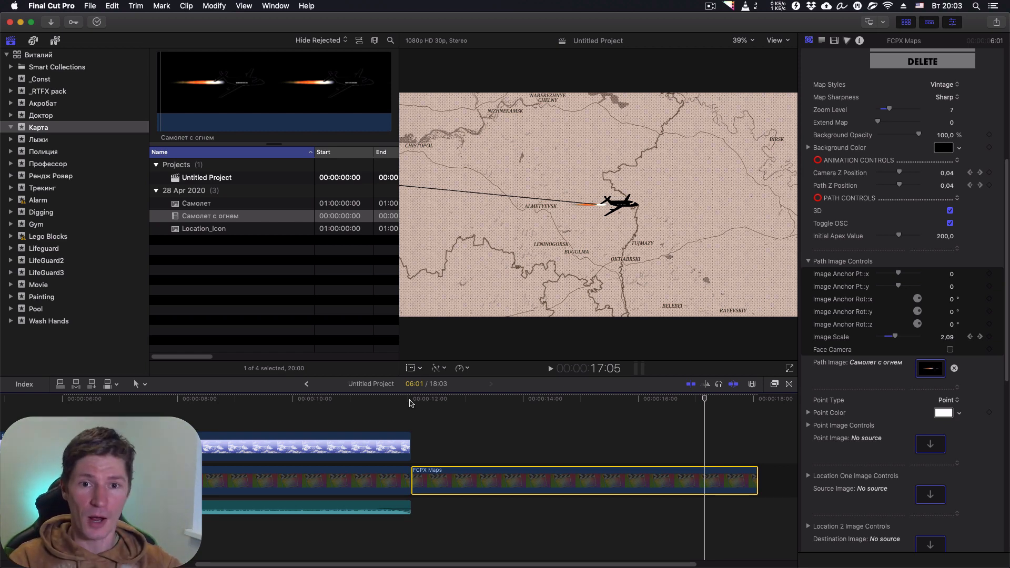
{"action": "left_click", "coordinate": [410, 402]}
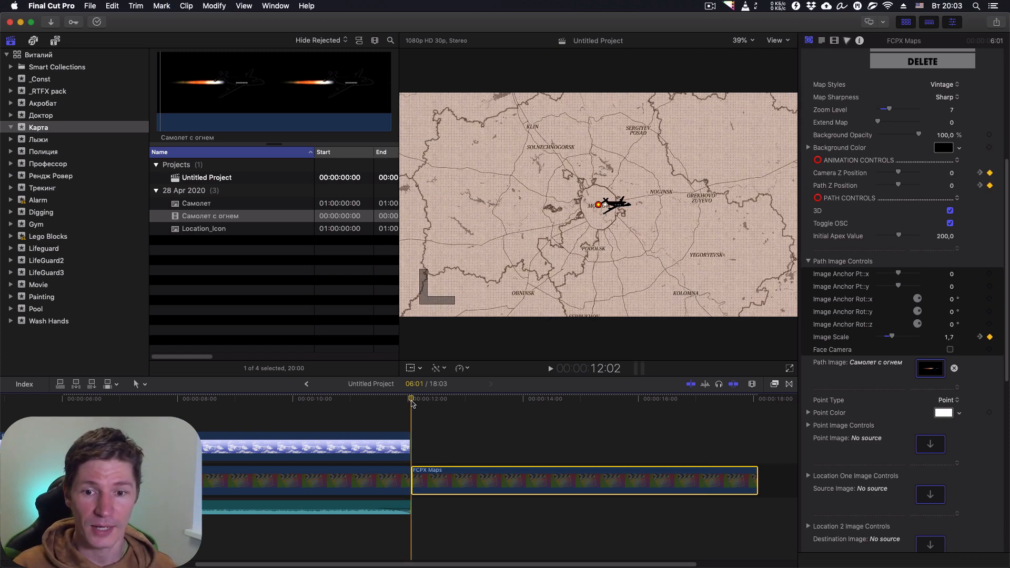
Play the map clip to about 13:25 and tilt the camera by setting its X rotation to 22°.
{"action": "key", "text": "space"}
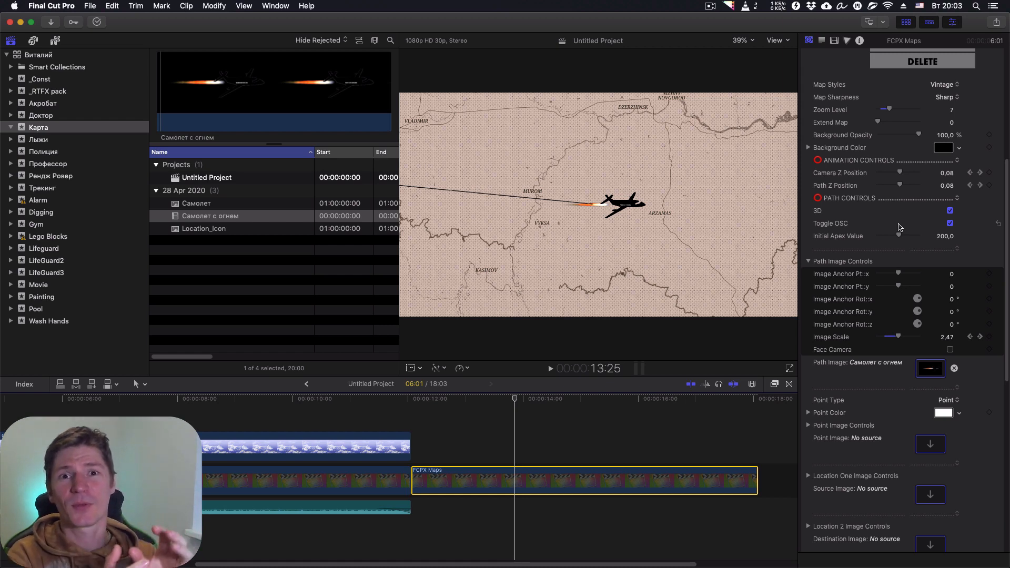
{"action": "scroll", "coordinate": [878, 193], "scroll_direction": "up", "scroll_amount": 10}
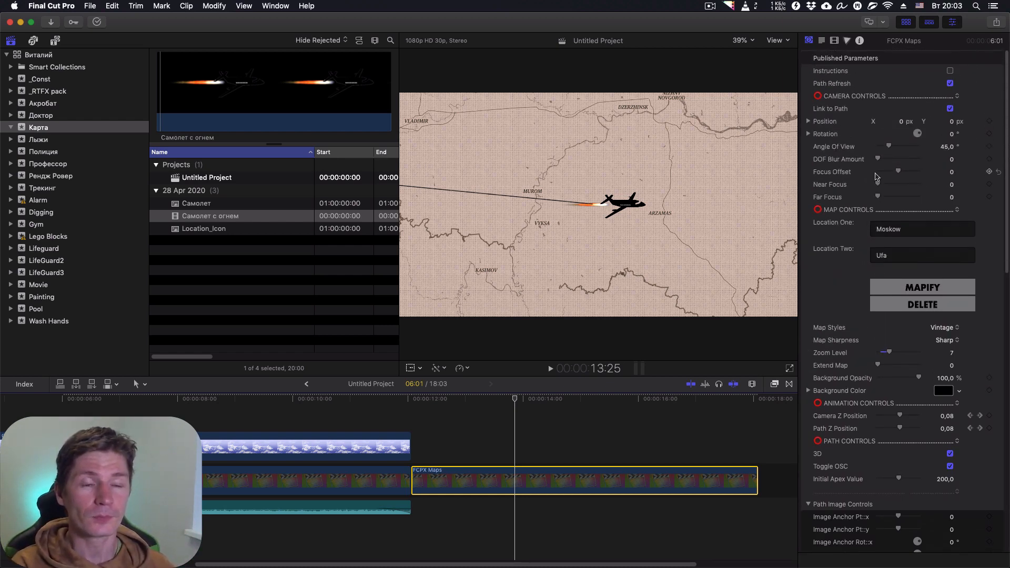
{"action": "left_click", "coordinate": [808, 135]}
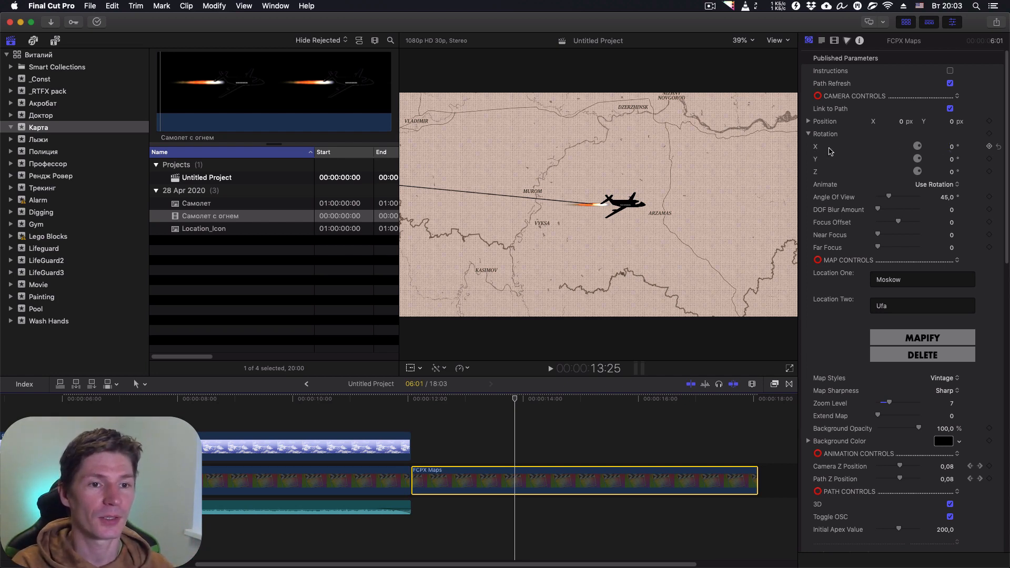
{"action": "left_click_drag", "start_coordinate": [950, 151], "coordinate": [960, 149]}
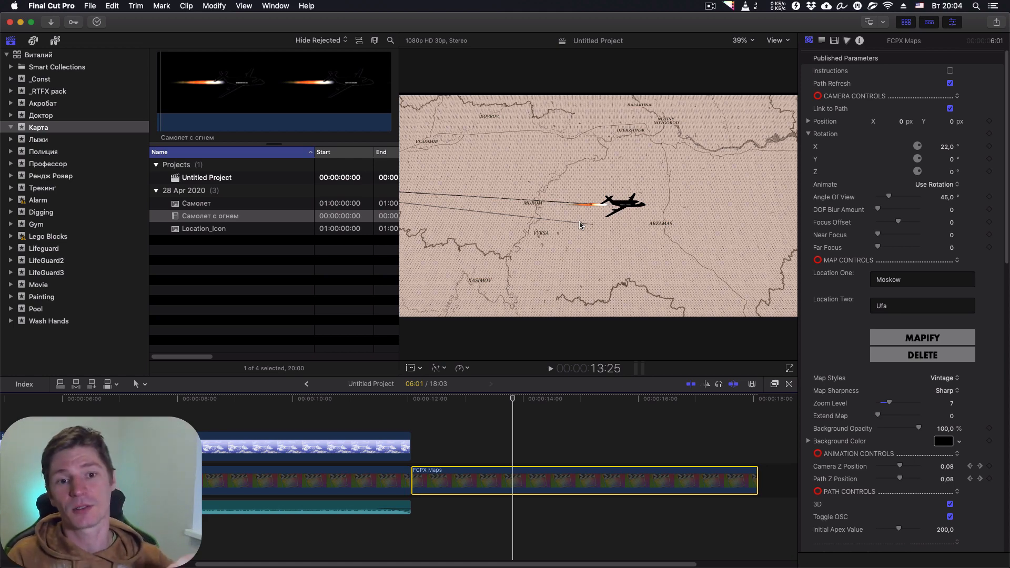
Set the map's reflectivity to about 32,32 % in the reflection controls.
{"action": "scroll", "coordinate": [900, 305], "scroll_direction": "down", "scroll_amount": 10}
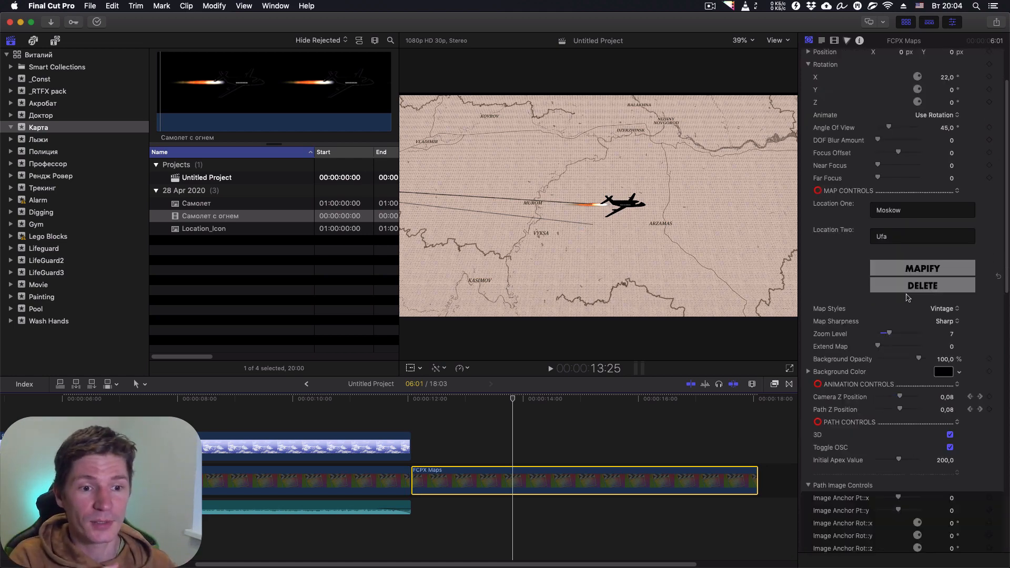
{"action": "scroll", "coordinate": [902, 294], "scroll_direction": "down", "scroll_amount": 6}
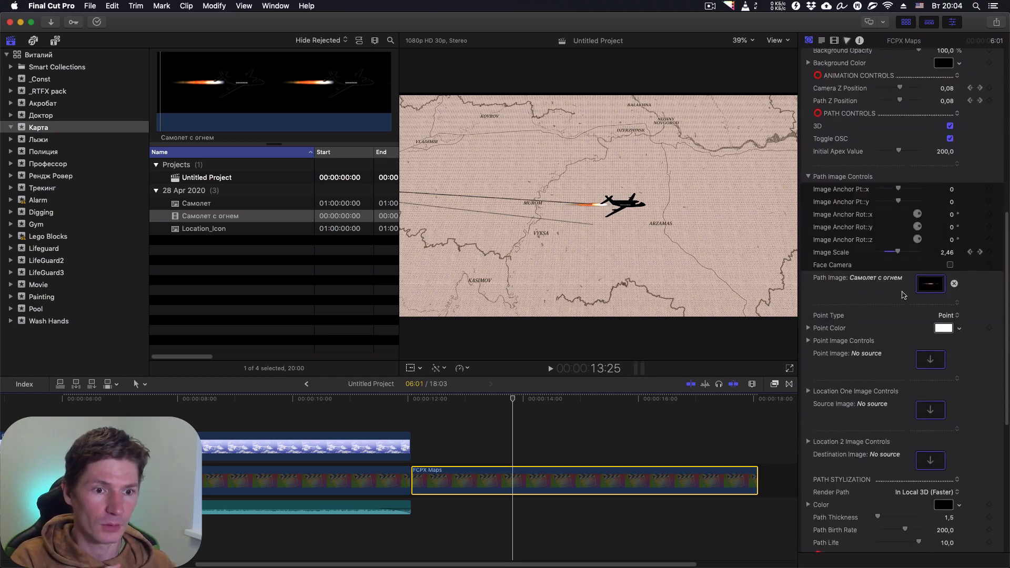
{"action": "scroll", "coordinate": [902, 294], "scroll_direction": "down", "scroll_amount": 2}
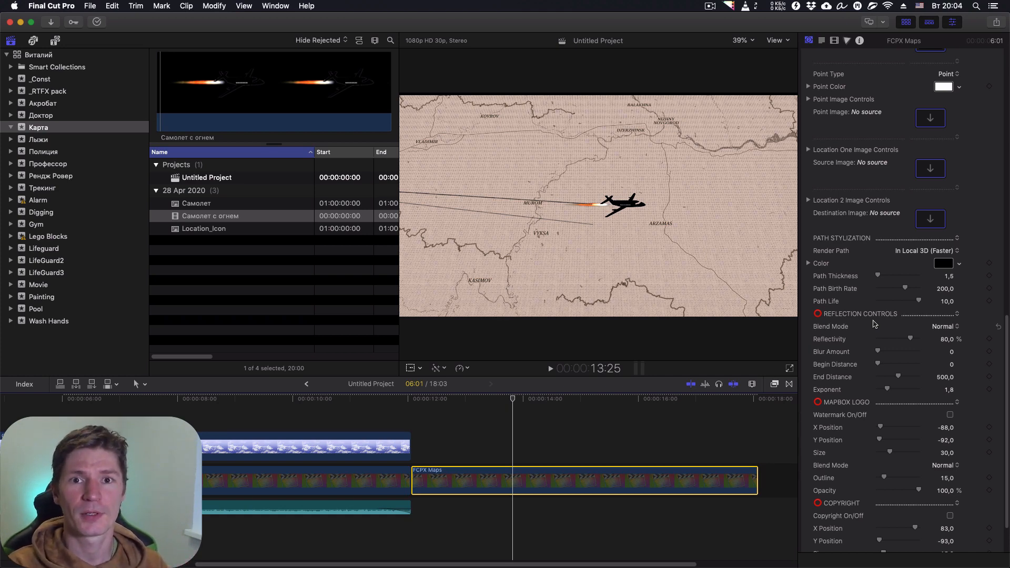
{"action": "left_click_drag", "start_coordinate": [894, 339], "coordinate": [892, 343]}
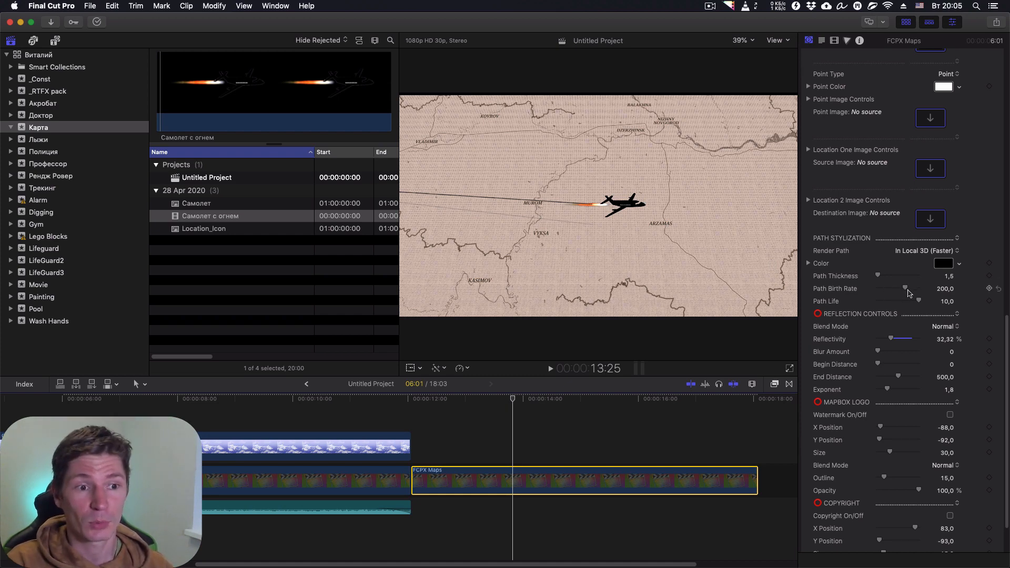
Style the flight path with a thickness of about 5,03 and a birth rate of 140.
{"action": "left_click_drag", "start_coordinate": [904, 289], "coordinate": [892, 289]}
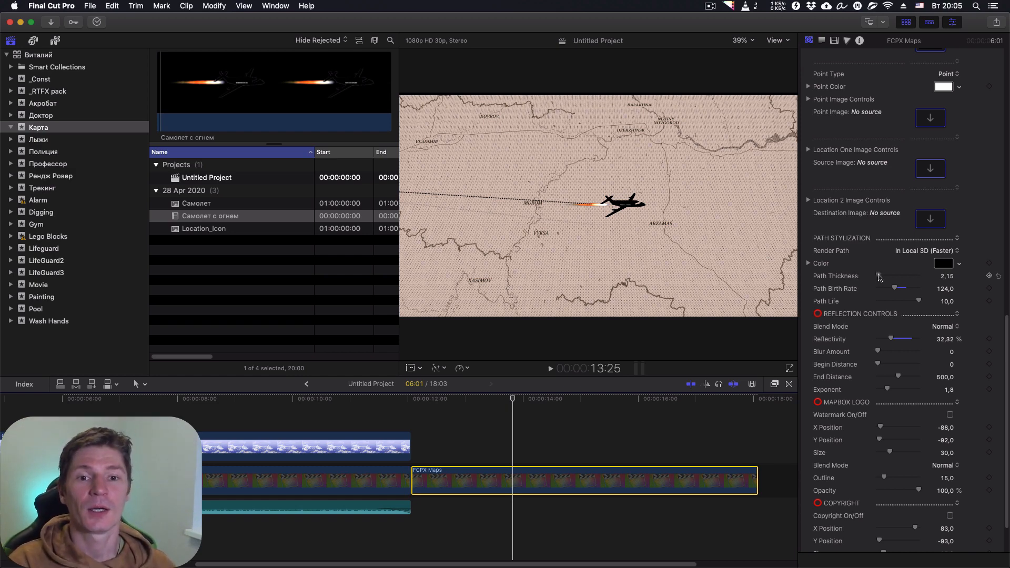
{"action": "left_click_drag", "start_coordinate": [879, 277], "coordinate": [881, 278]}
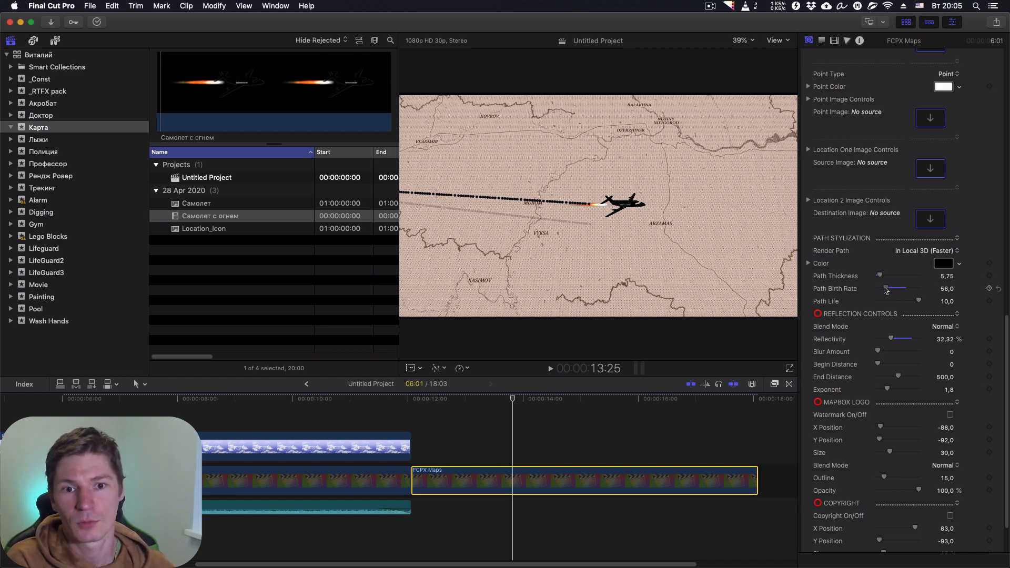
{"action": "left_click_drag", "start_coordinate": [884, 291], "coordinate": [896, 289]}
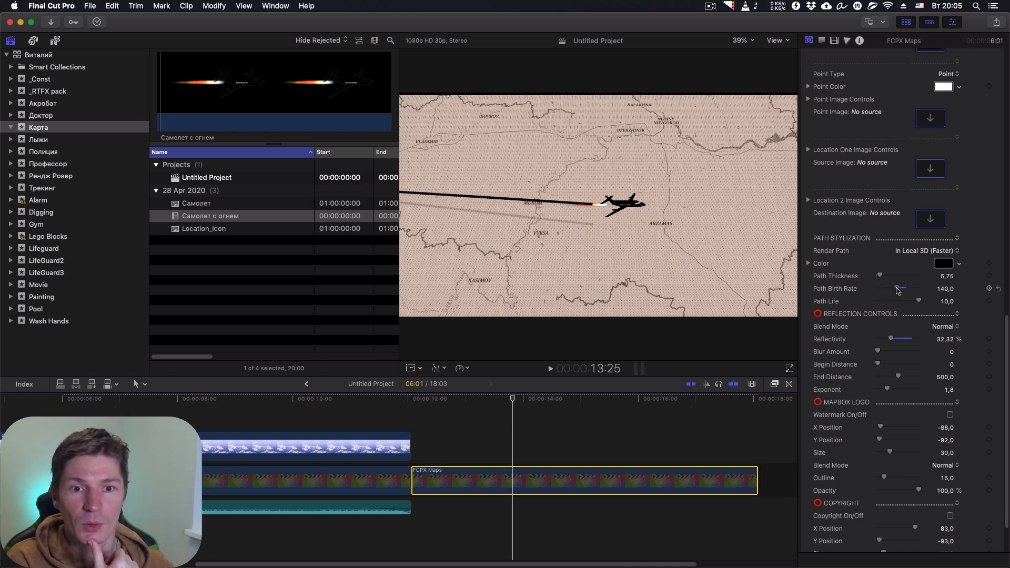
{"action": "left_click_drag", "start_coordinate": [897, 290], "coordinate": [880, 278]}
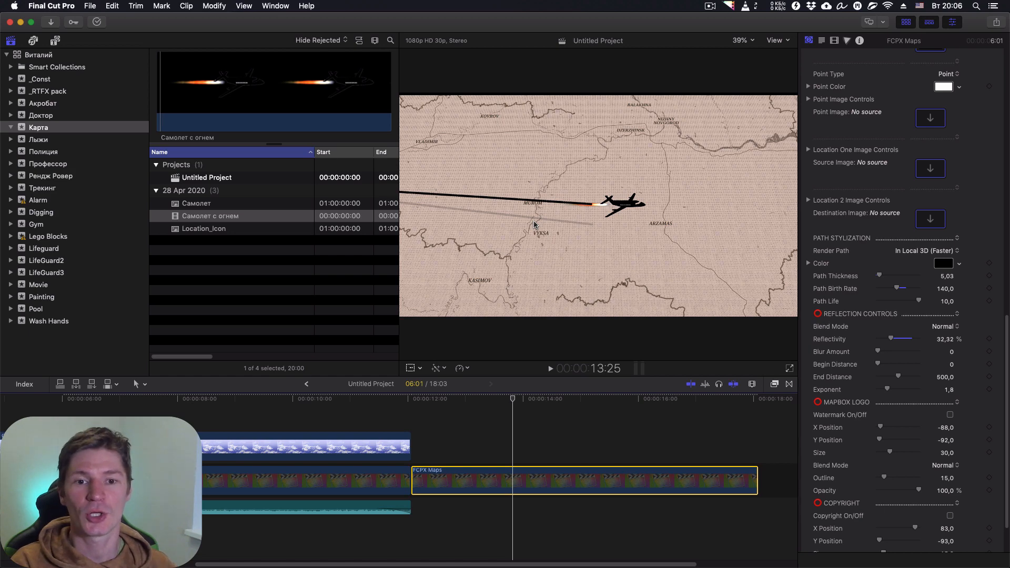
Try an orange-red color for the flight path and return it to black.
{"action": "left_click", "coordinate": [959, 264]}
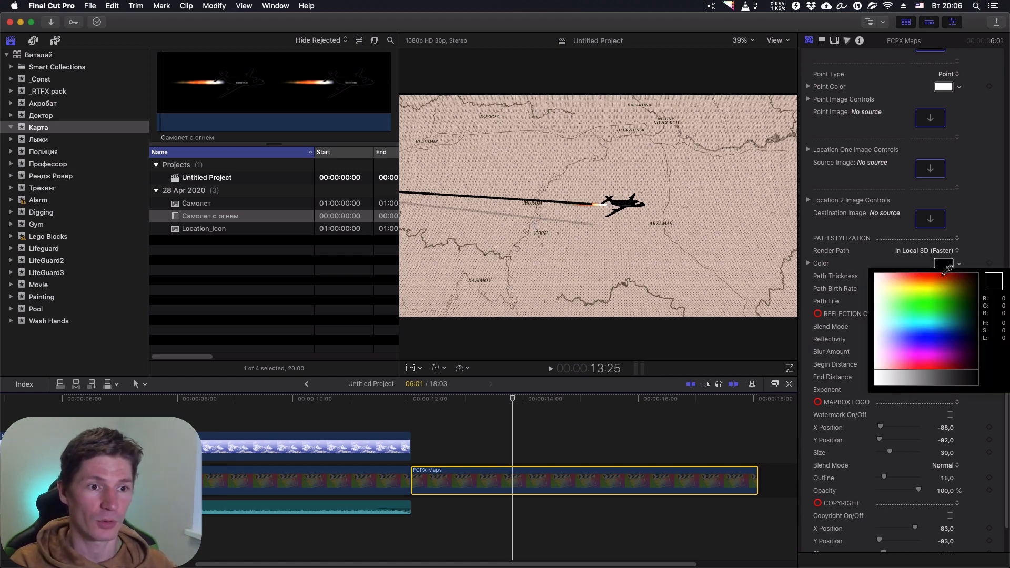
{"action": "left_click", "coordinate": [939, 281]}
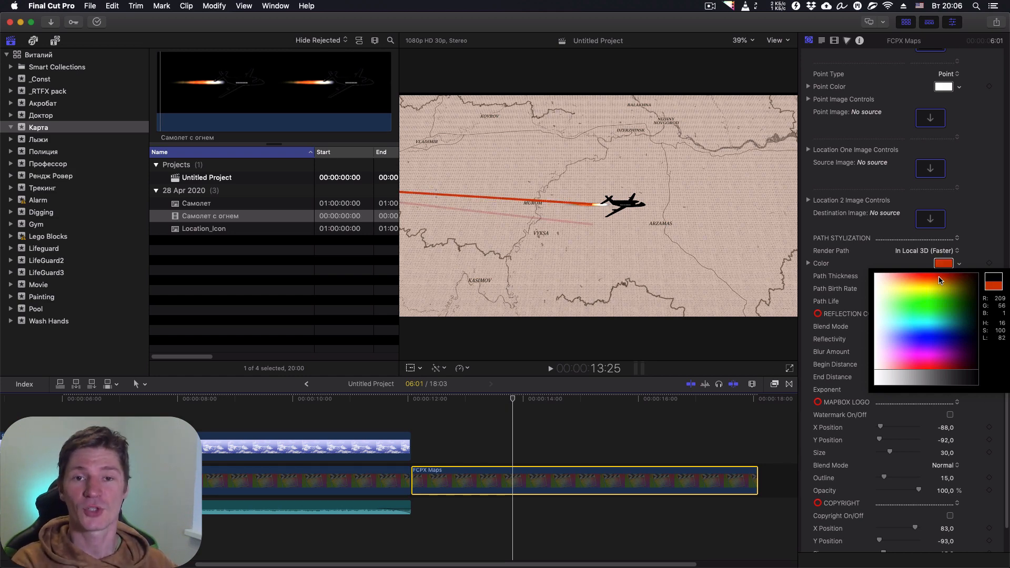
{"action": "left_click", "coordinate": [978, 256]}
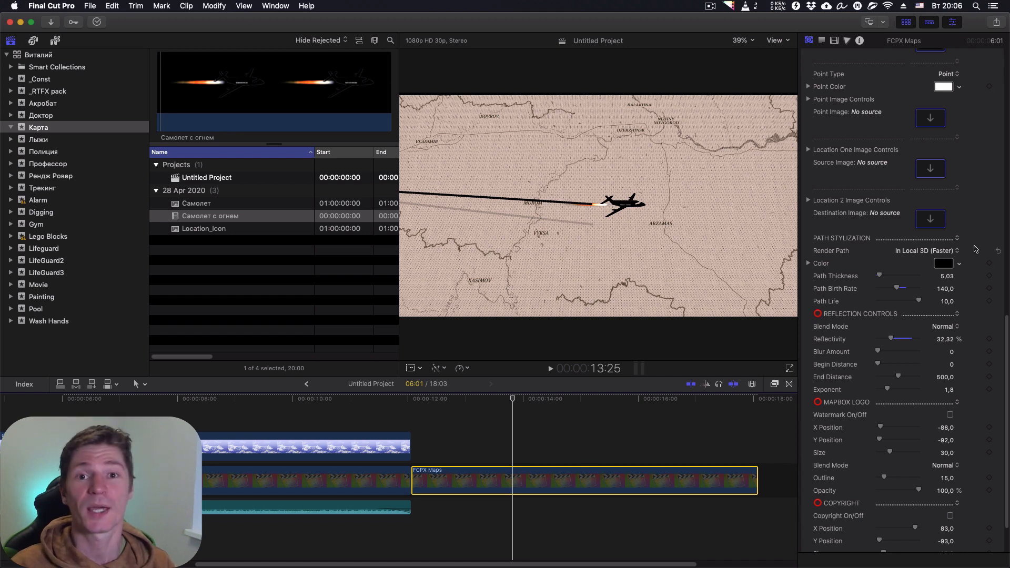
Examine the city markers near the start and end of the route, and preview the Location_Icon image.
{"action": "mouse_move", "coordinate": [513, 399]}
{"action": "left_mouse_down"}
{"action": "mouse_move", "coordinate": [642, 433]}
{"action": "mouse_move", "coordinate": [654, 407]}
{"action": "mouse_move", "coordinate": [707, 439]}
{"action": "mouse_move", "coordinate": [759, 442]}
{"action": "mouse_move", "coordinate": [435, 450]}
{"action": "mouse_move", "coordinate": [593, 447]}
{"action": "mouse_move", "coordinate": [604, 435]}
{"action": "mouse_move", "coordinate": [456, 436]}
{"action": "left_mouse_up"}
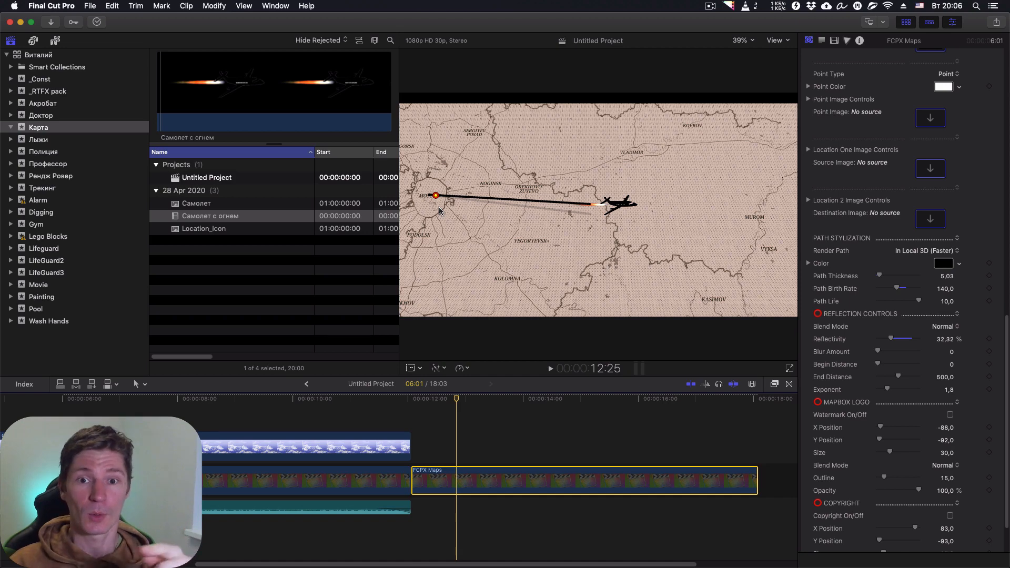
{"action": "left_click", "coordinate": [205, 234]}
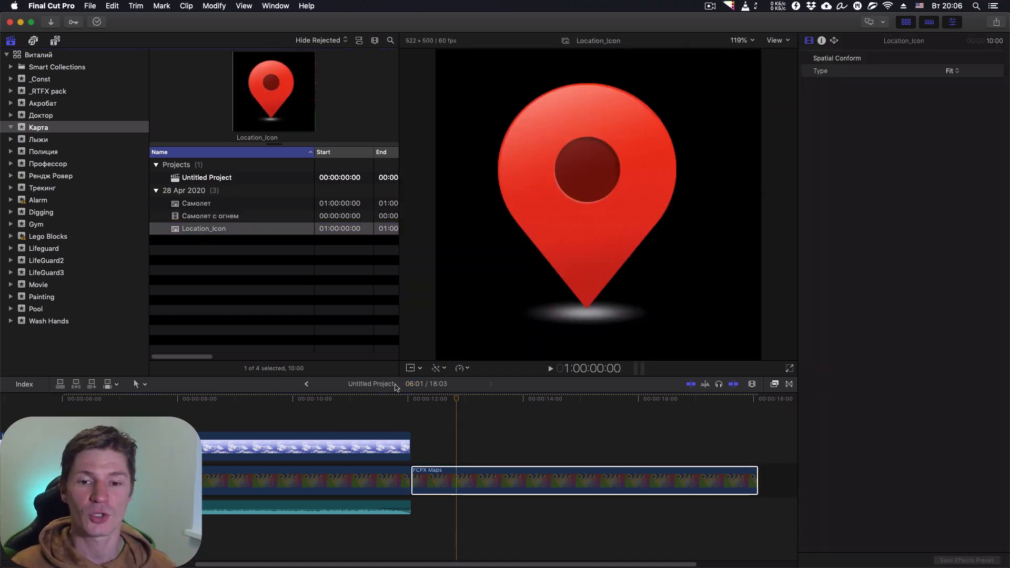
{"action": "left_click", "coordinate": [456, 398]}
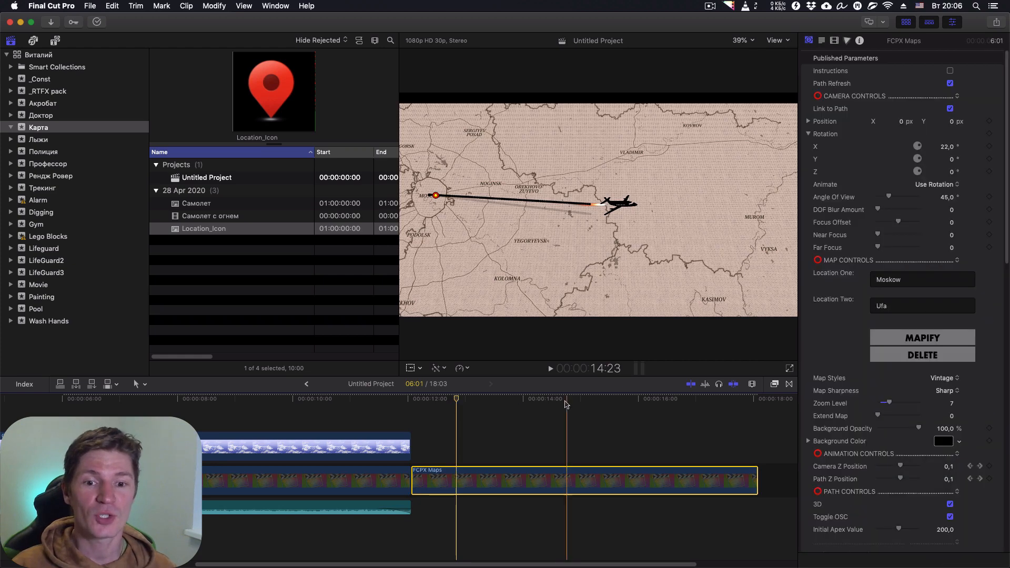
{"action": "left_click_drag", "start_coordinate": [567, 405], "coordinate": [738, 421]}
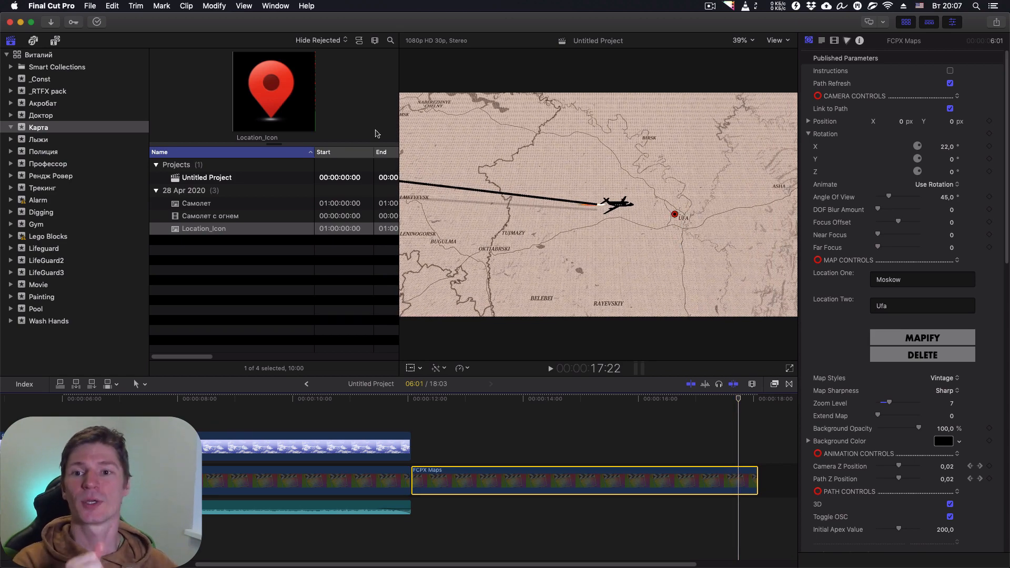
{"action": "left_click", "coordinate": [297, 103]}
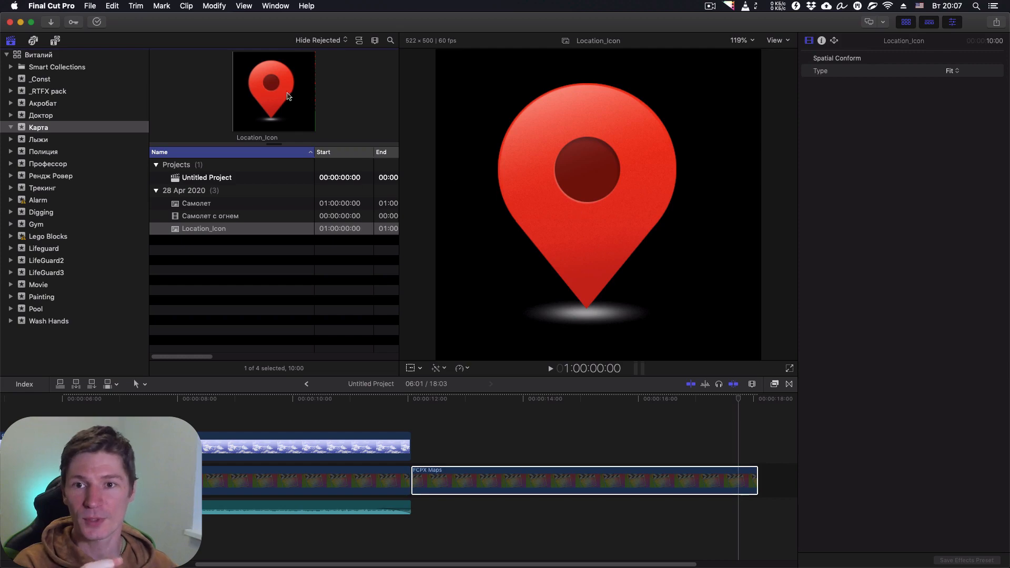
{"action": "left_click", "coordinate": [738, 400]}
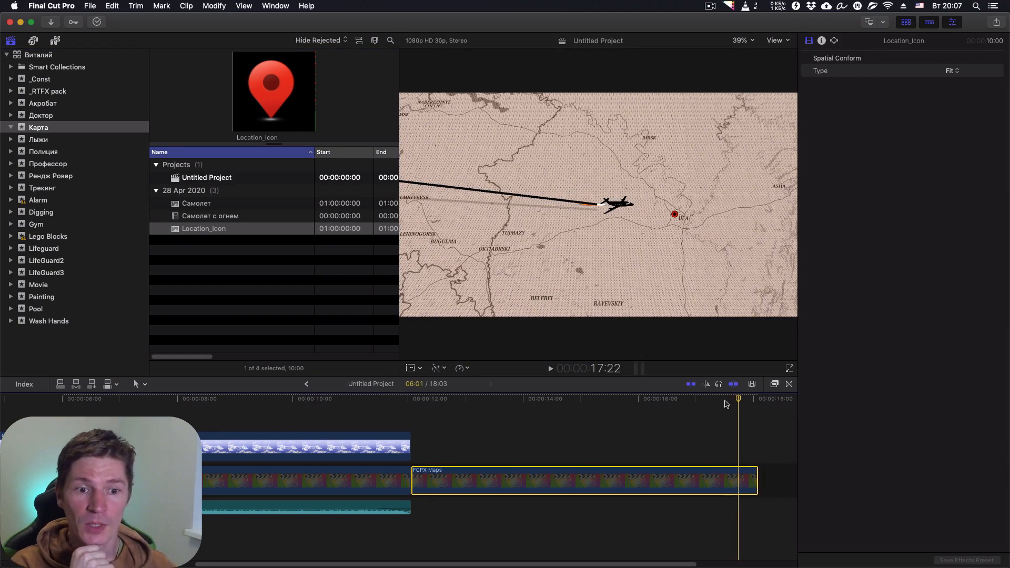
At about 17:12 in the map clip, assign Location_Icon as the destination image for the second location.
{"action": "left_click", "coordinate": [719, 401]}
{"action": "scroll", "coordinate": [960, 257], "scroll_direction": "down", "scroll_amount": 10}
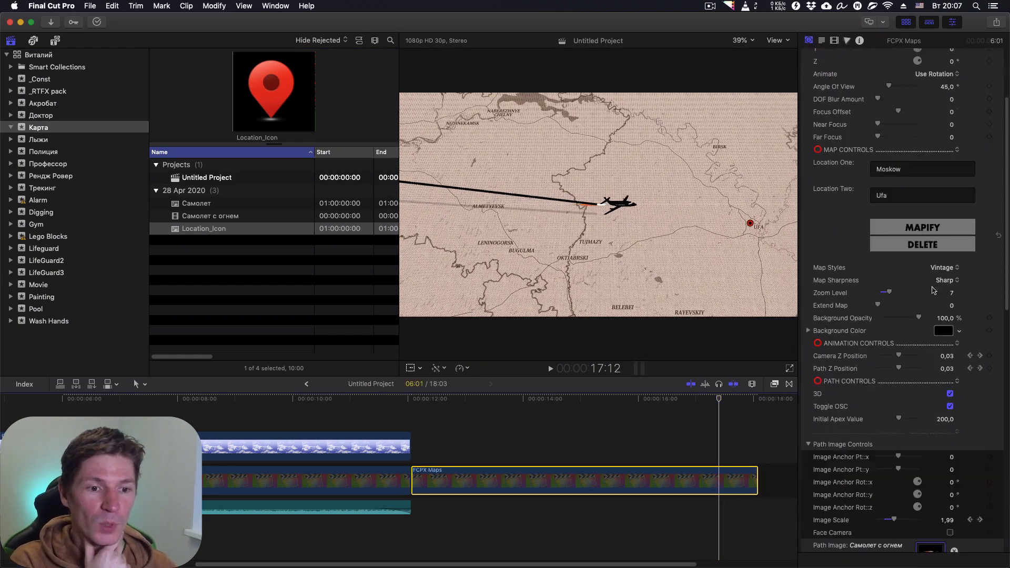
{"action": "scroll", "coordinate": [885, 363], "scroll_direction": "down", "scroll_amount": 5}
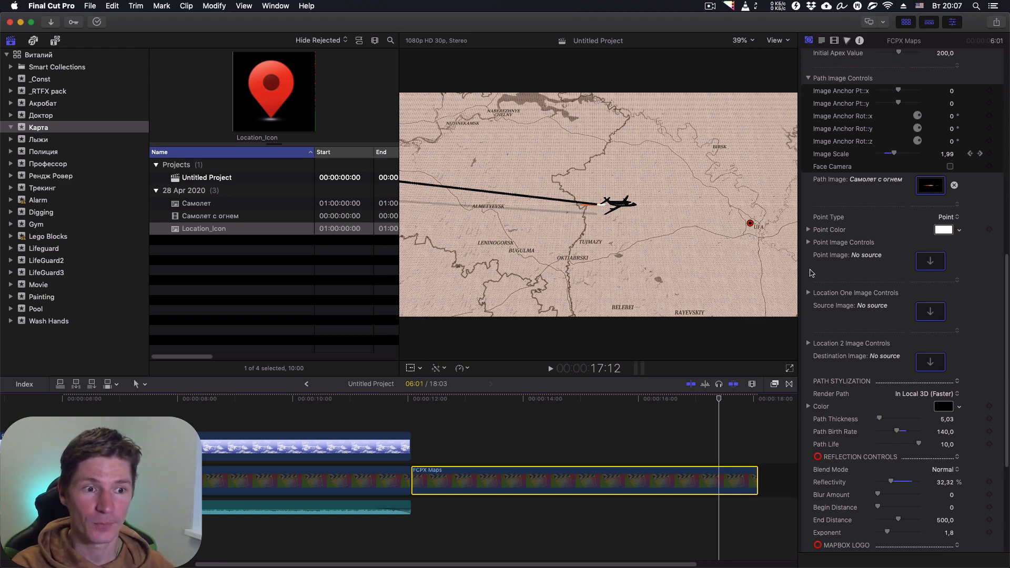
{"action": "left_click", "coordinate": [930, 363]}
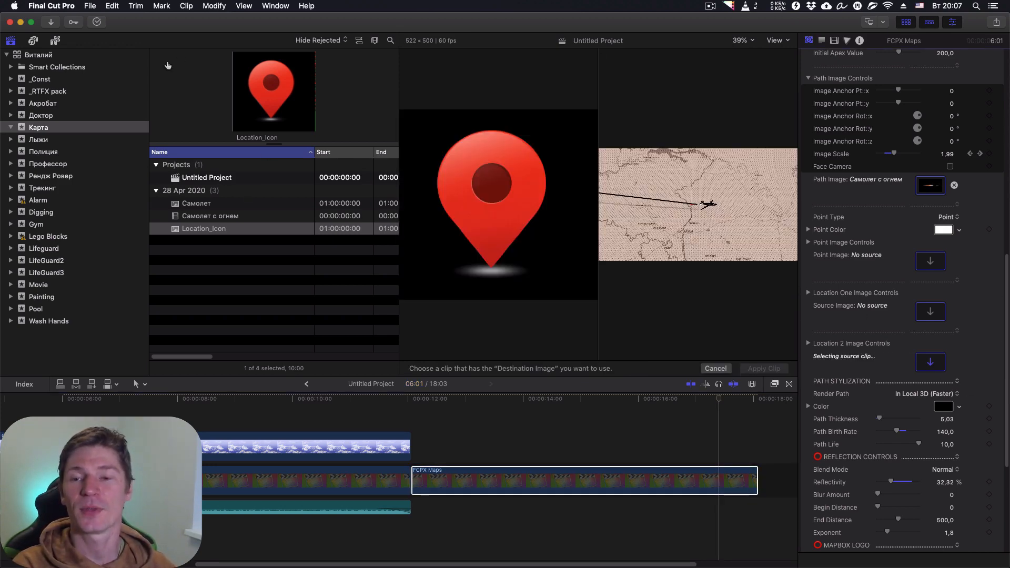
{"action": "left_click", "coordinate": [257, 108]}
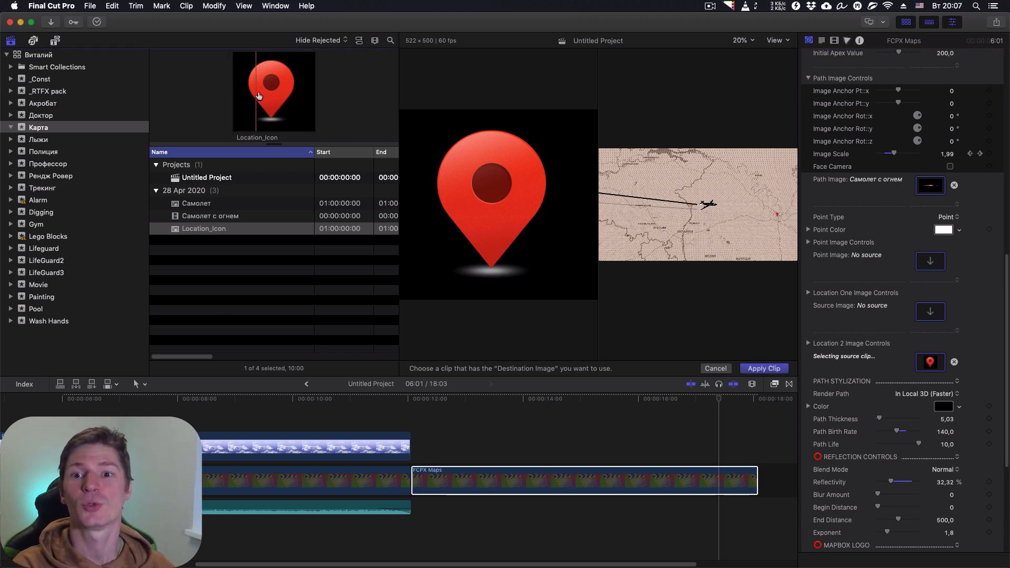
{"action": "left_click", "coordinate": [753, 368]}
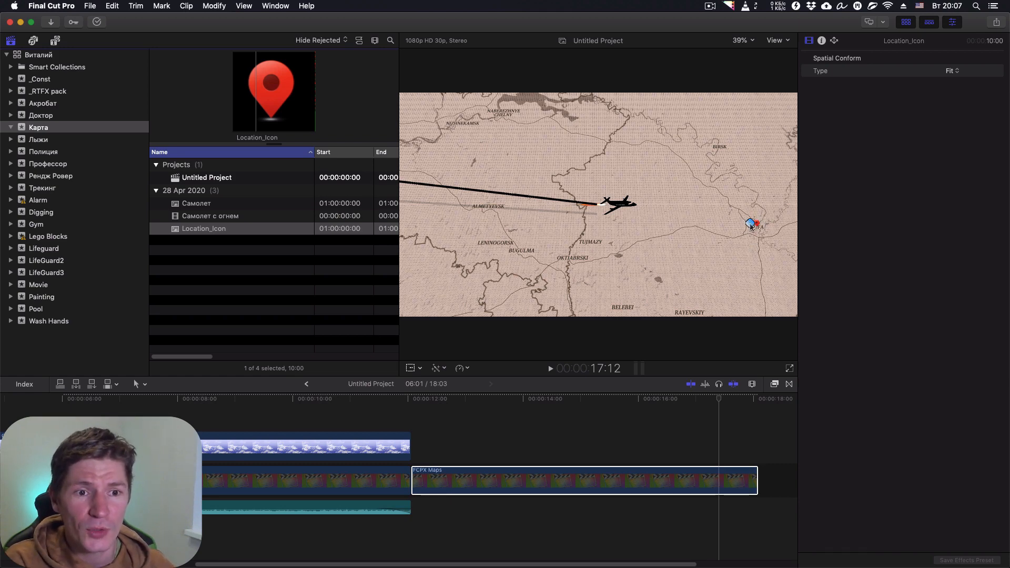
Turn off the map clip's on-screen control markers with the Toggle OSC option.
{"action": "left_click", "coordinate": [715, 475]}
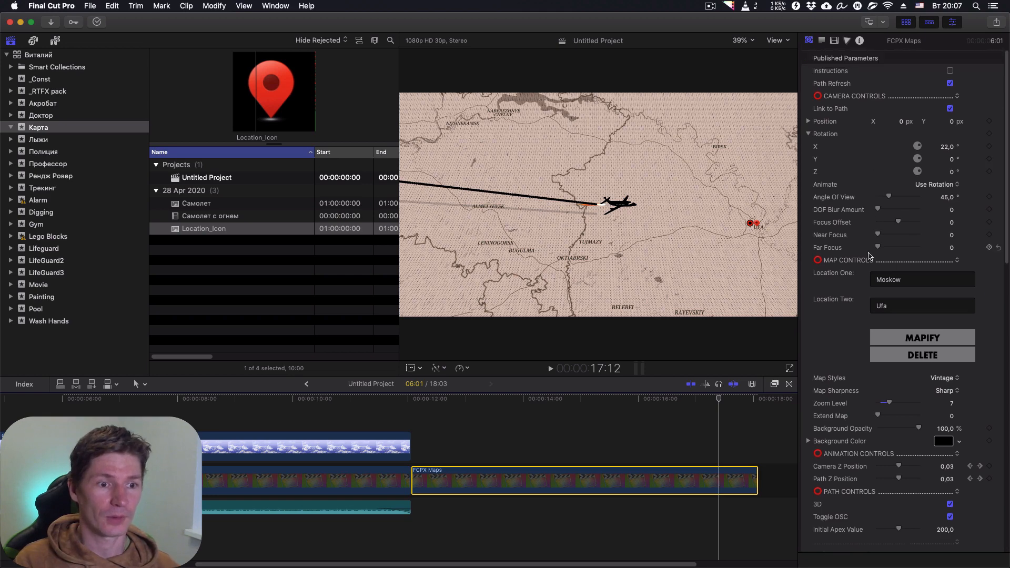
{"action": "scroll", "coordinate": [868, 255], "scroll_direction": "down", "scroll_amount": 5}
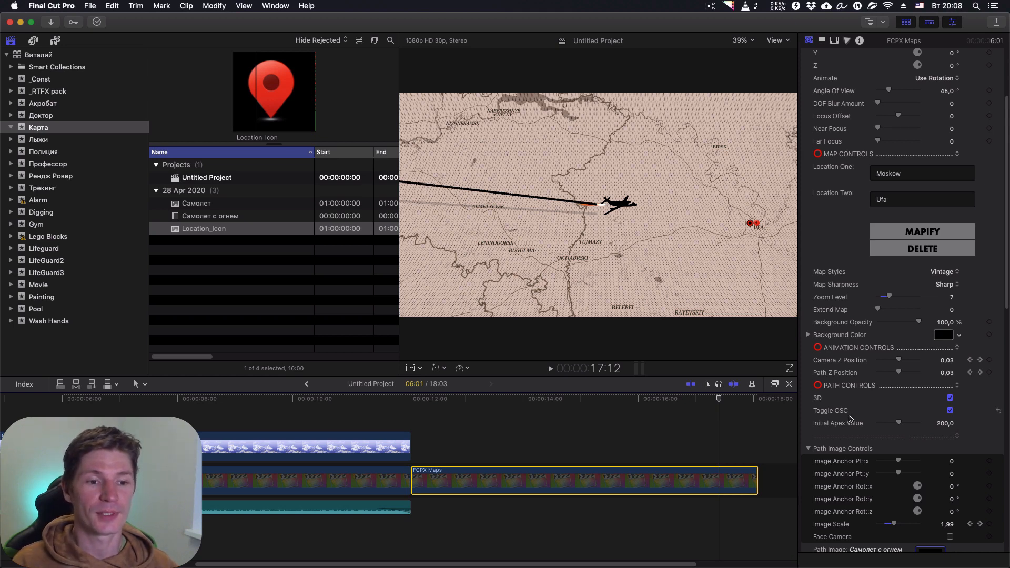
{"action": "left_click", "coordinate": [950, 410]}
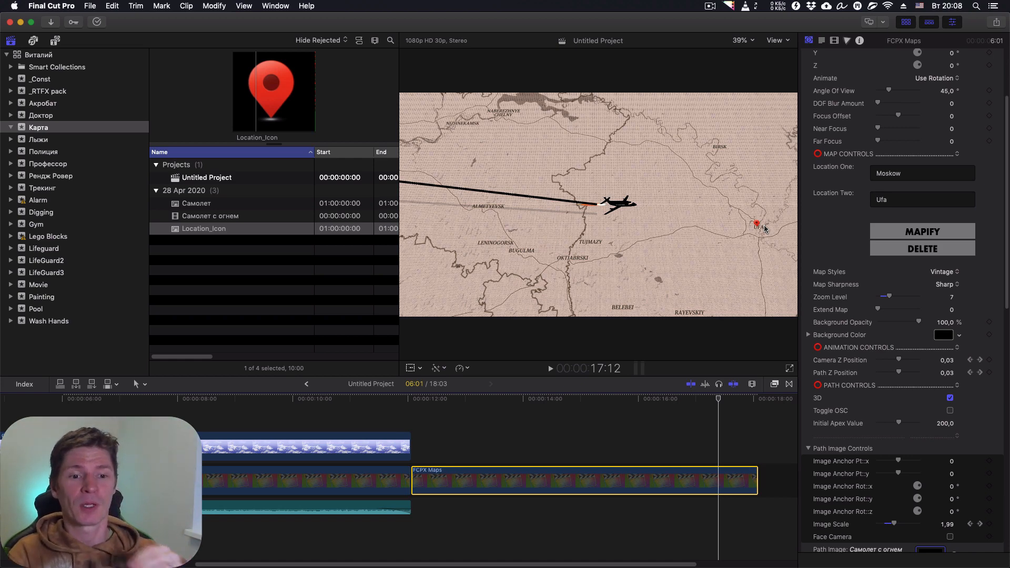
Enlarge the destination pin at Ufa by setting the Location 2 image scale to about 3,81.
{"action": "scroll", "coordinate": [842, 339], "scroll_direction": "down", "scroll_amount": 4}
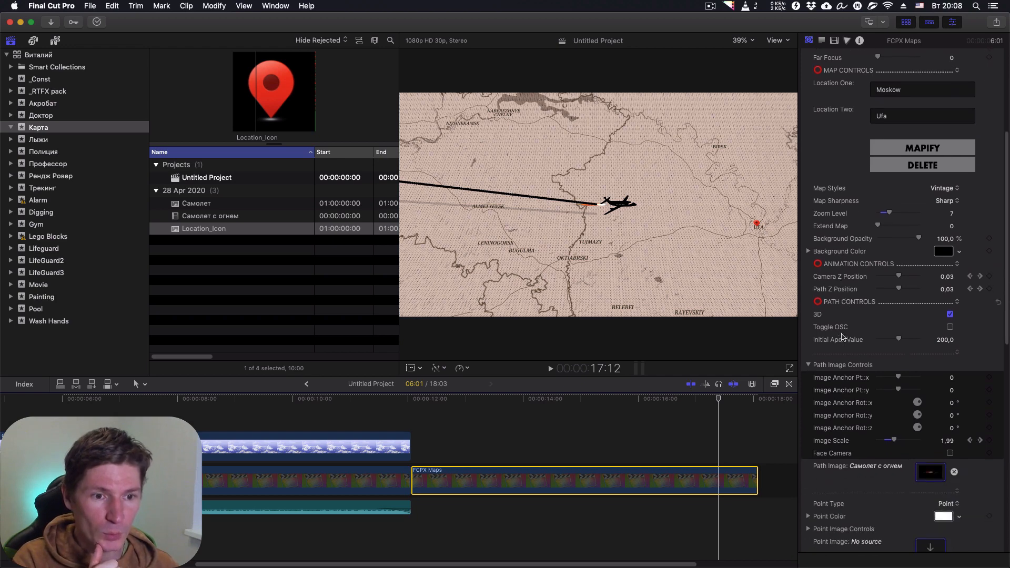
{"action": "scroll", "coordinate": [842, 341], "scroll_direction": "down", "scroll_amount": 12}
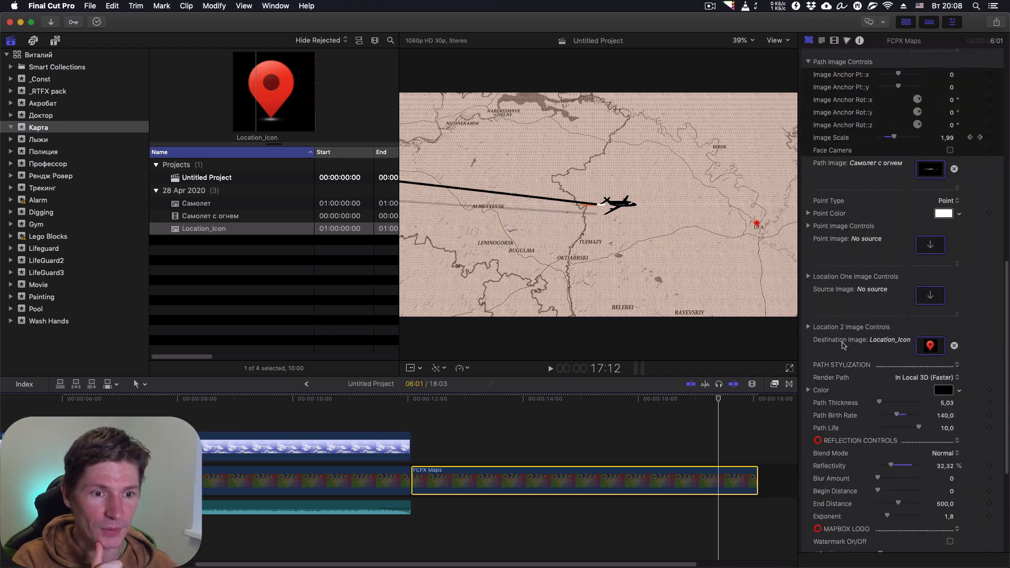
{"action": "left_click", "coordinate": [808, 328]}
{"action": "scroll", "coordinate": [813, 337], "scroll_direction": "down", "scroll_amount": 4}
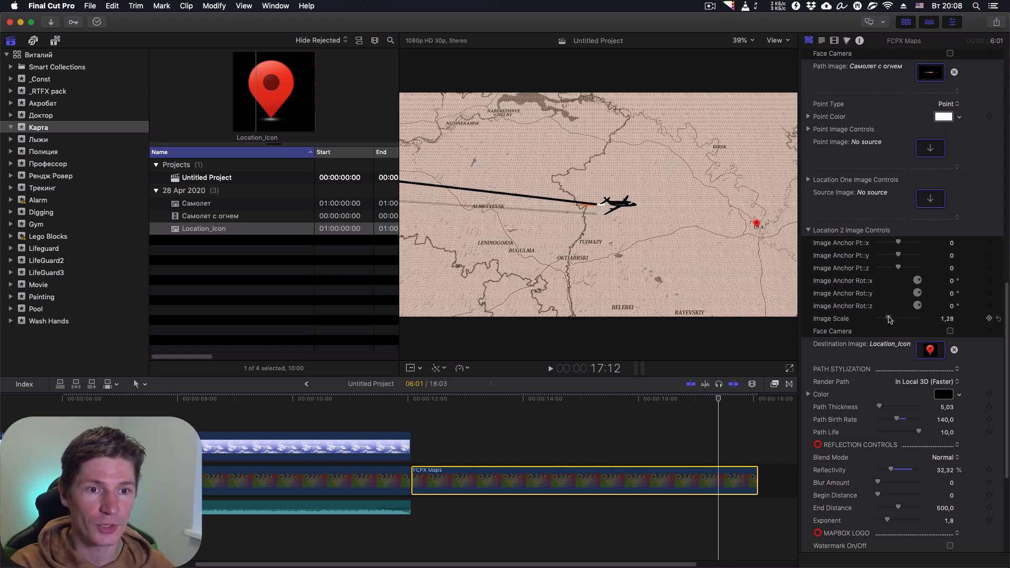
{"action": "left_click_drag", "start_coordinate": [890, 319], "coordinate": [892, 319]}
{"action": "left_click_drag", "start_coordinate": [894, 319], "coordinate": [895, 319]}
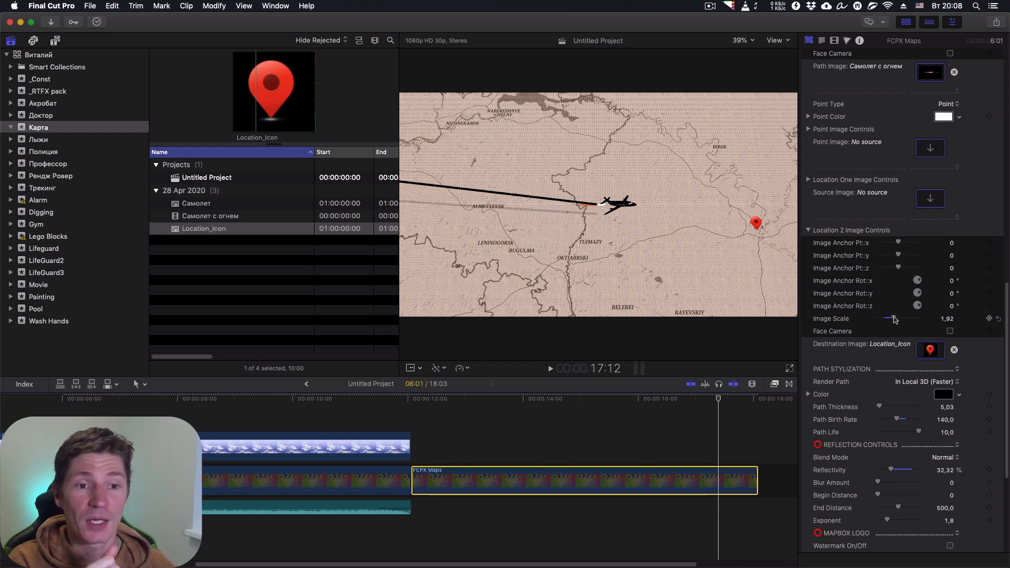
{"action": "mouse_move", "coordinate": [894, 319]}
{"action": "left_mouse_down"}
{"action": "mouse_move", "coordinate": [910, 320]}
{"action": "mouse_move", "coordinate": [899, 318]}
{"action": "left_mouse_up"}
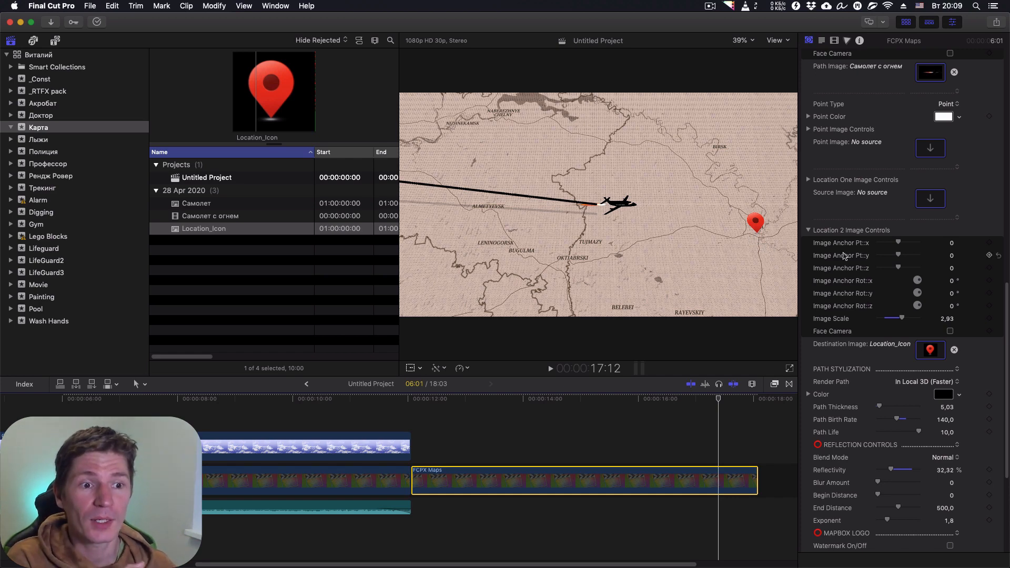
{"action": "left_click_drag", "start_coordinate": [902, 318], "coordinate": [908, 318]}
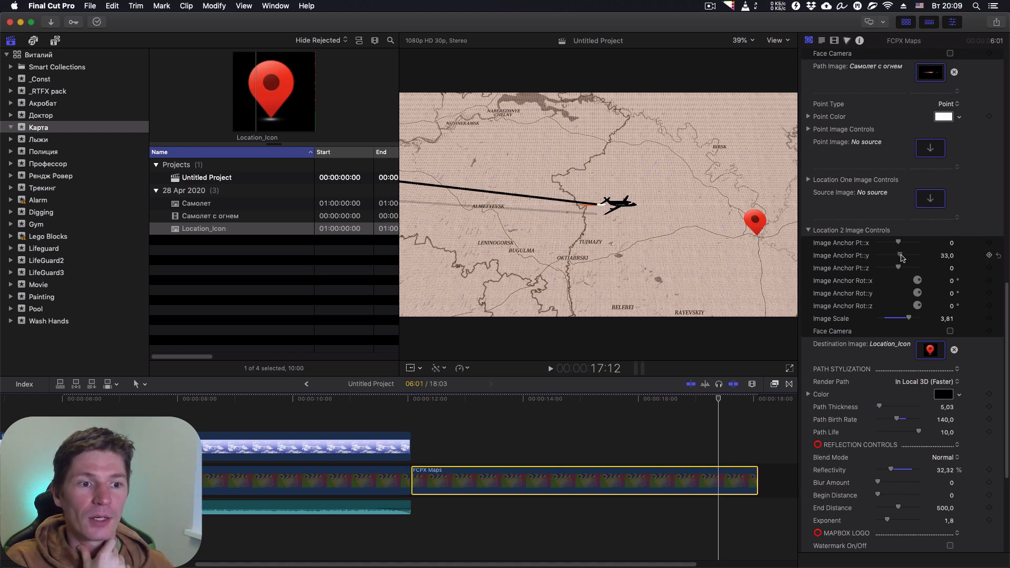
Align the destination pin's tip with Ufa by setting the Location 2 Image Anchor Pt::y to 85,0.
{"action": "left_click_drag", "start_coordinate": [900, 257], "coordinate": [903, 257]}
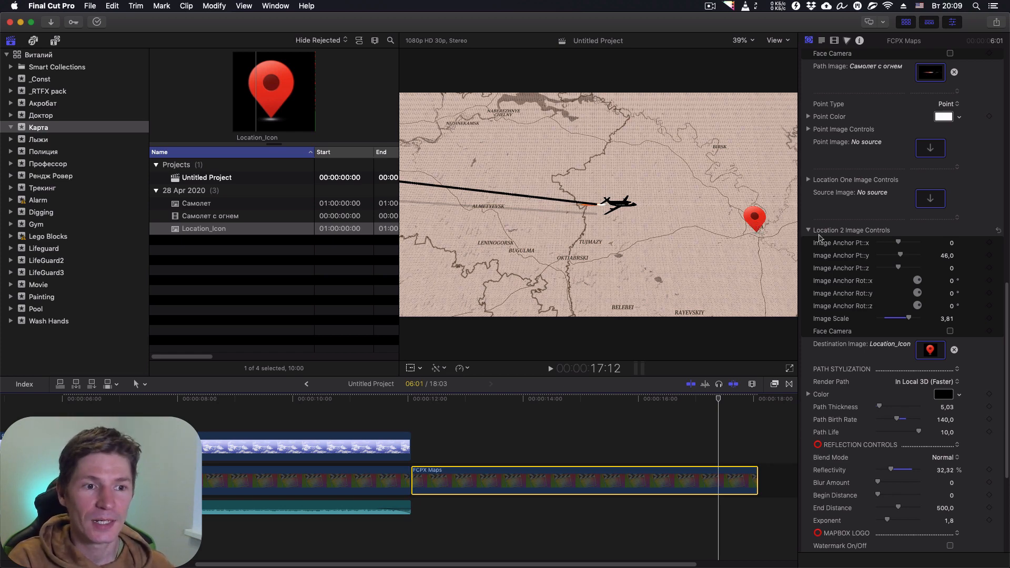
{"action": "left_click_drag", "start_coordinate": [903, 257], "coordinate": [901, 258]}
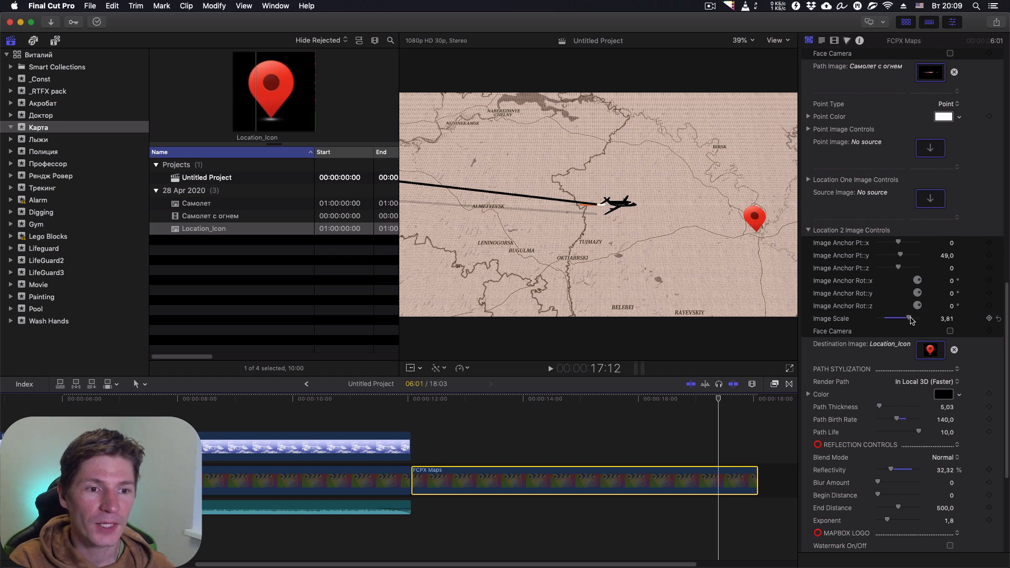
{"action": "left_click_drag", "start_coordinate": [912, 321], "coordinate": [906, 322]}
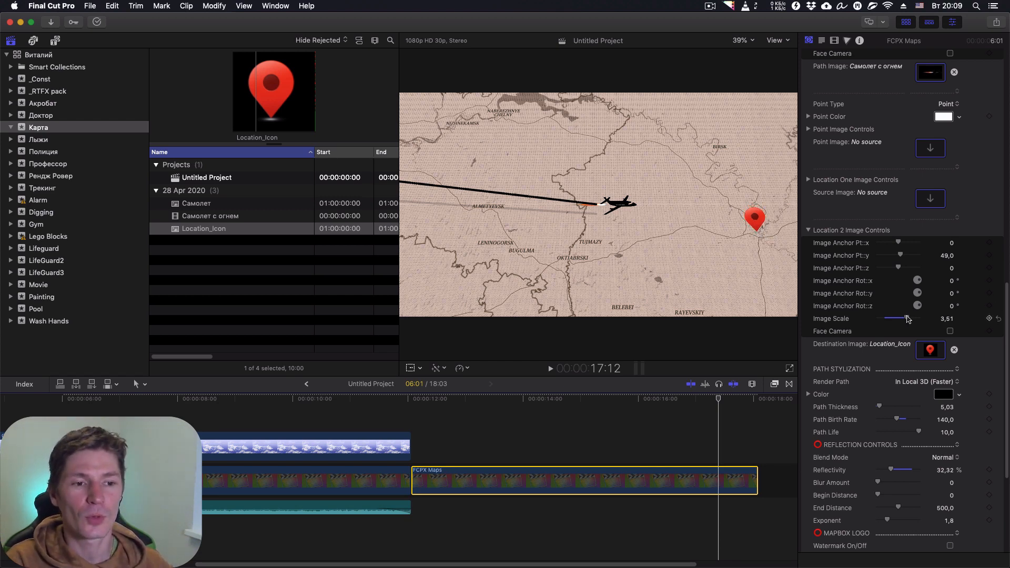
{"action": "mouse_move", "coordinate": [906, 322]}
{"action": "left_mouse_down"}
{"action": "mouse_move", "coordinate": [887, 320]}
{"action": "mouse_move", "coordinate": [914, 316]}
{"action": "left_mouse_up"}
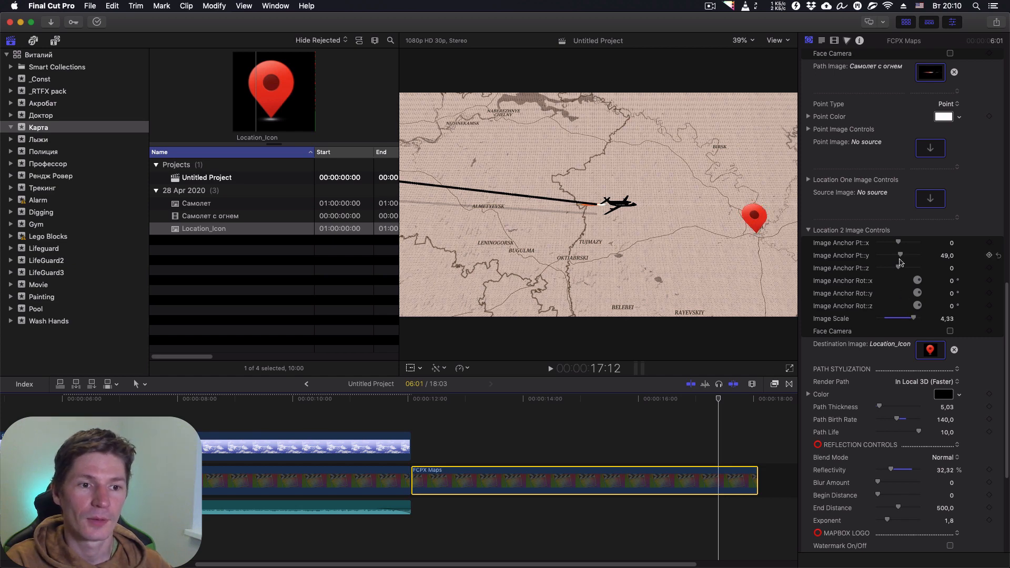
{"action": "left_click_drag", "start_coordinate": [902, 257], "coordinate": [903, 258]}
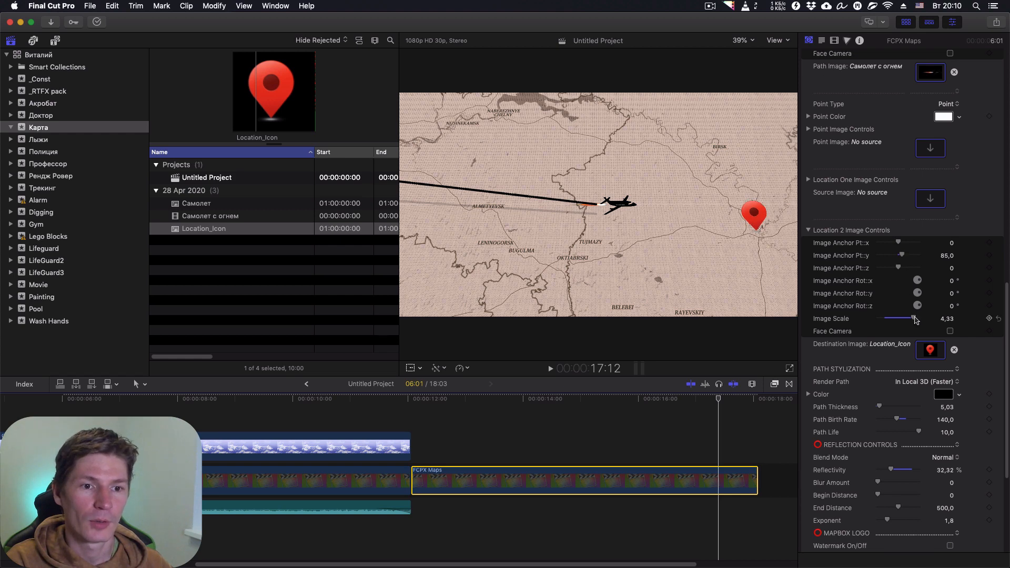
Keyframe the destination pin's Image Scale at about 2,68 at 17:12, 5,0 at 17:22 and 4,04 at 17:24.
{"action": "left_click_drag", "start_coordinate": [914, 319], "coordinate": [900, 319]}
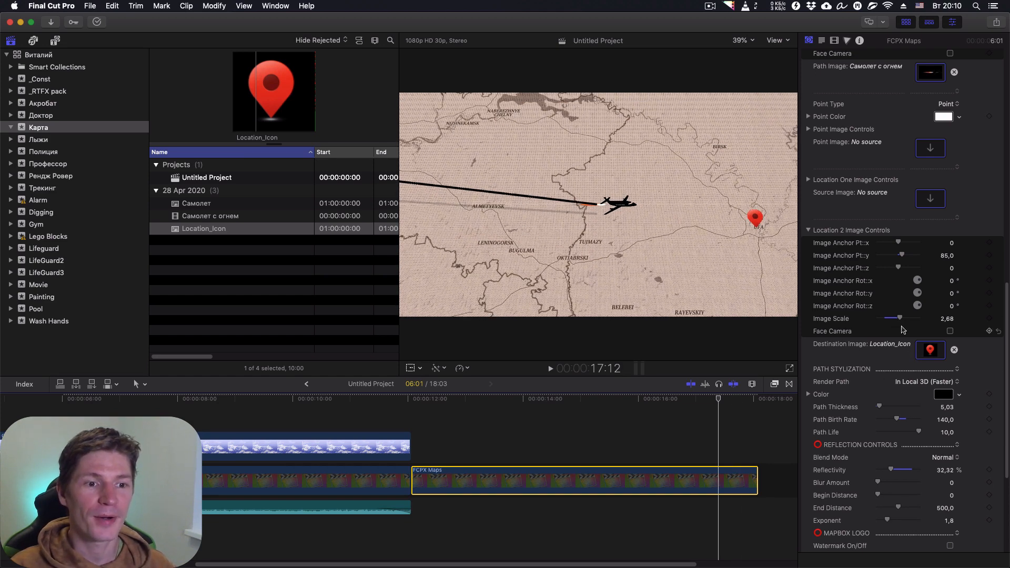
{"action": "left_click", "coordinate": [989, 319]}
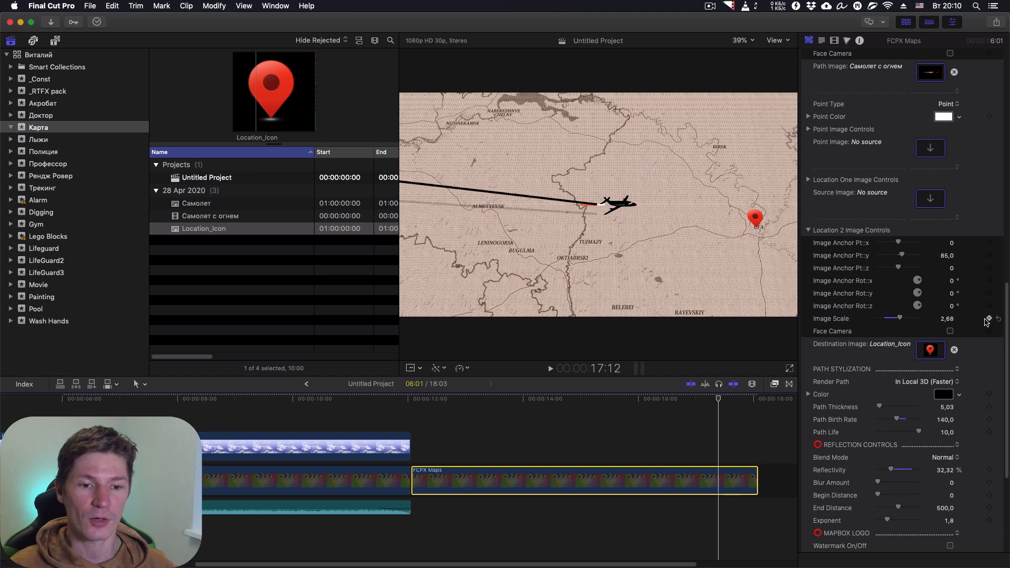
{"action": "key", "text": "shift+Right"}
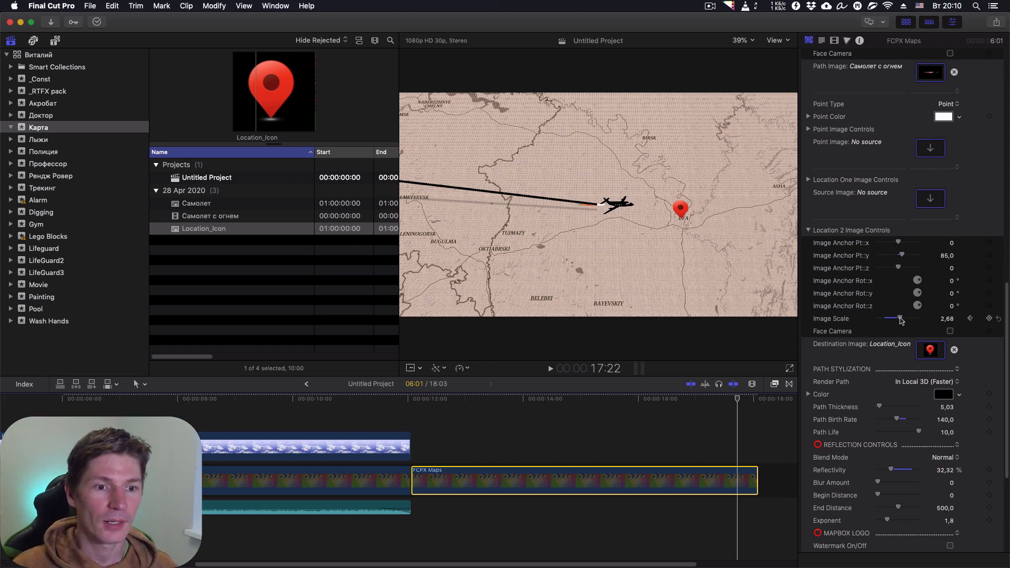
{"action": "left_click_drag", "start_coordinate": [901, 319], "coordinate": [922, 320]}
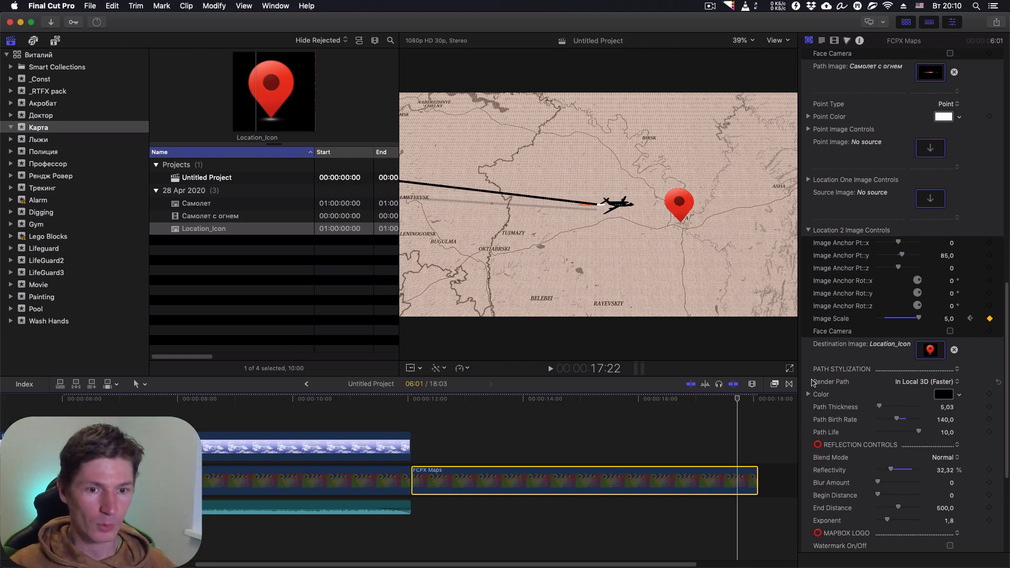
{"action": "key", "text": "Right"}
{"action": "key", "text": "Right"}
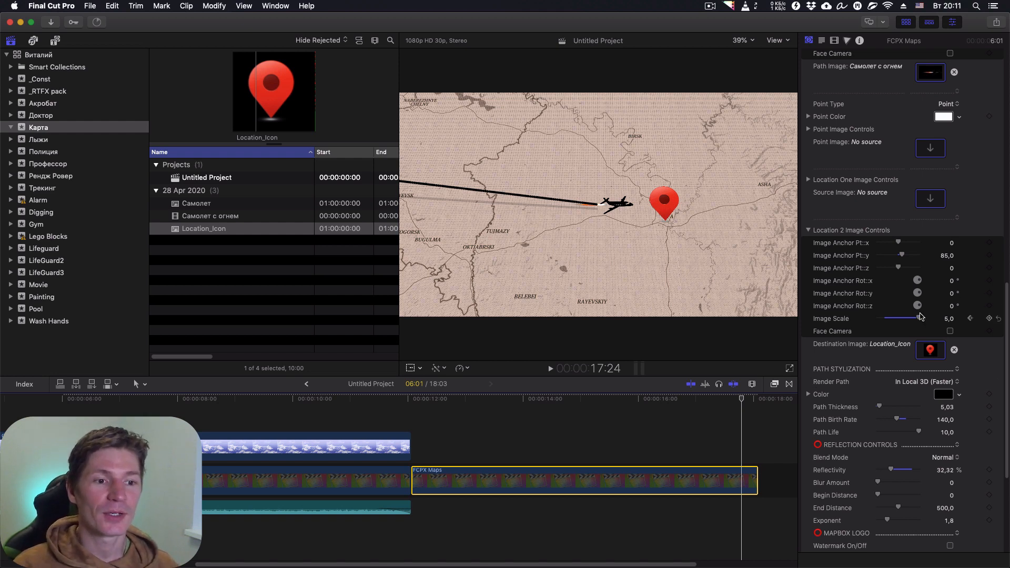
{"action": "left_click_drag", "start_coordinate": [919, 320], "coordinate": [911, 322]}
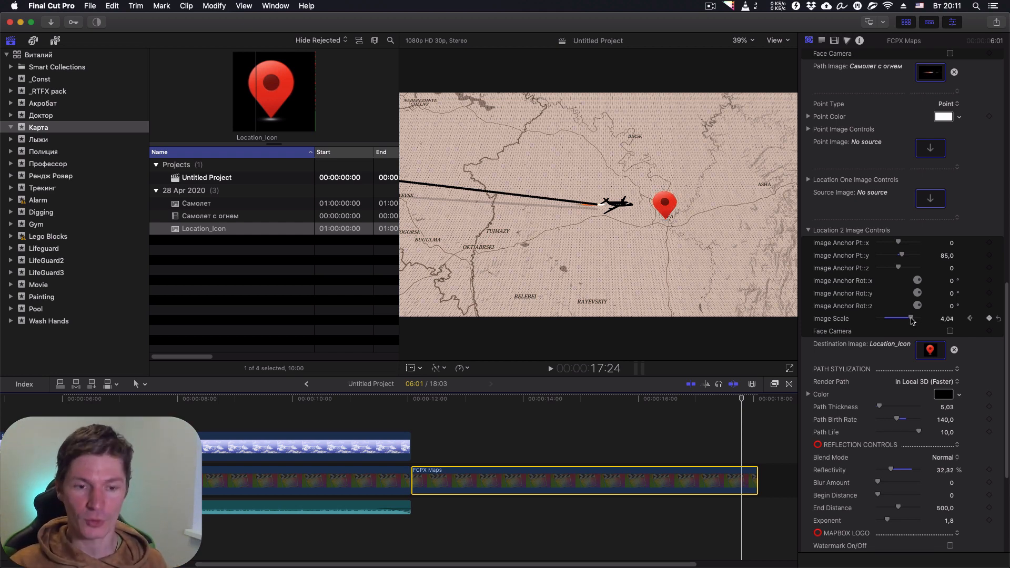
Show the map clip's video animation keyframes, play the pin's scale animation from 17:12, and review it frame by frame.
{"action": "key", "text": "ctrl+v"}
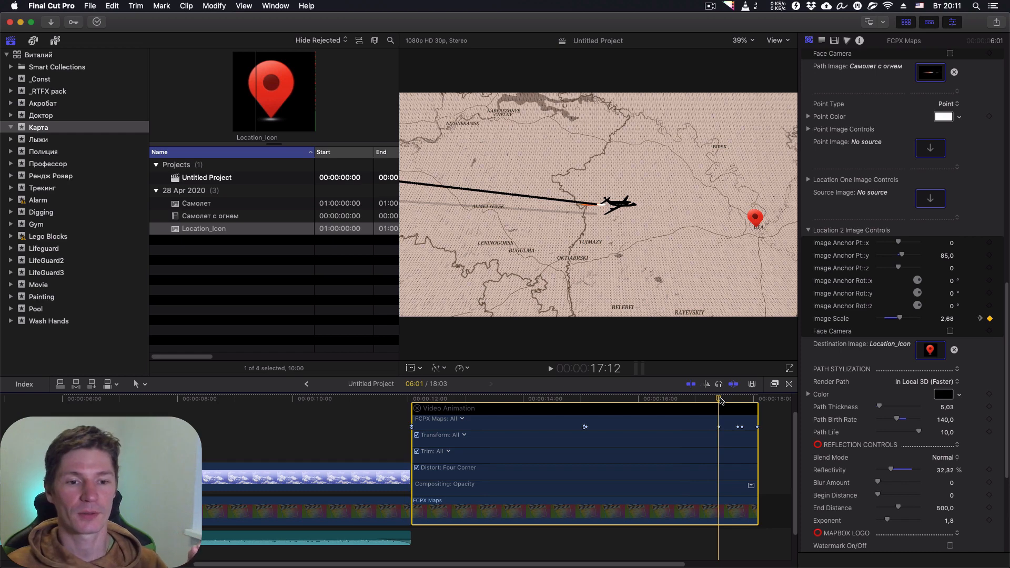
{"action": "key", "text": "space"}
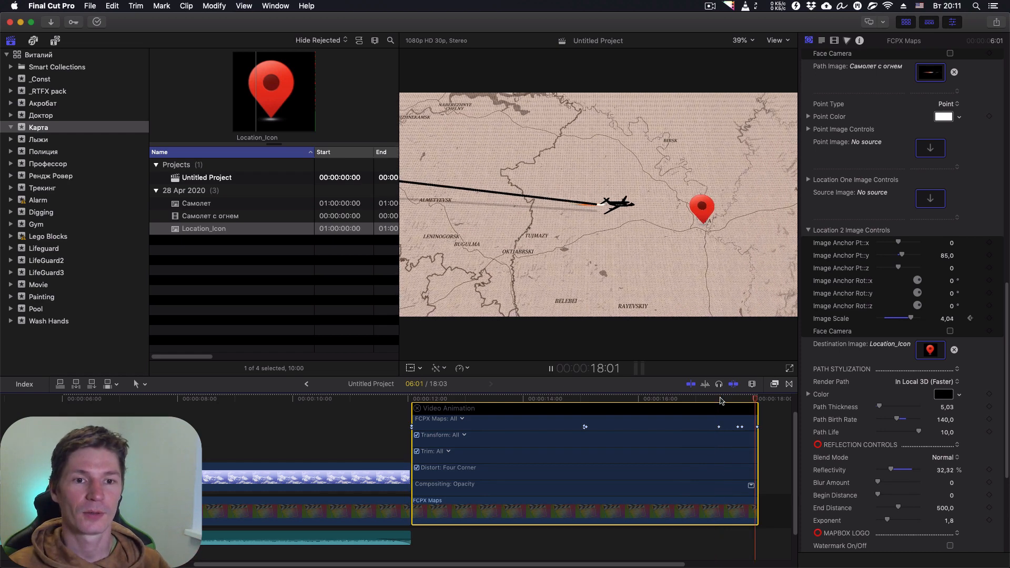
{"action": "left_click", "coordinate": [719, 399]}
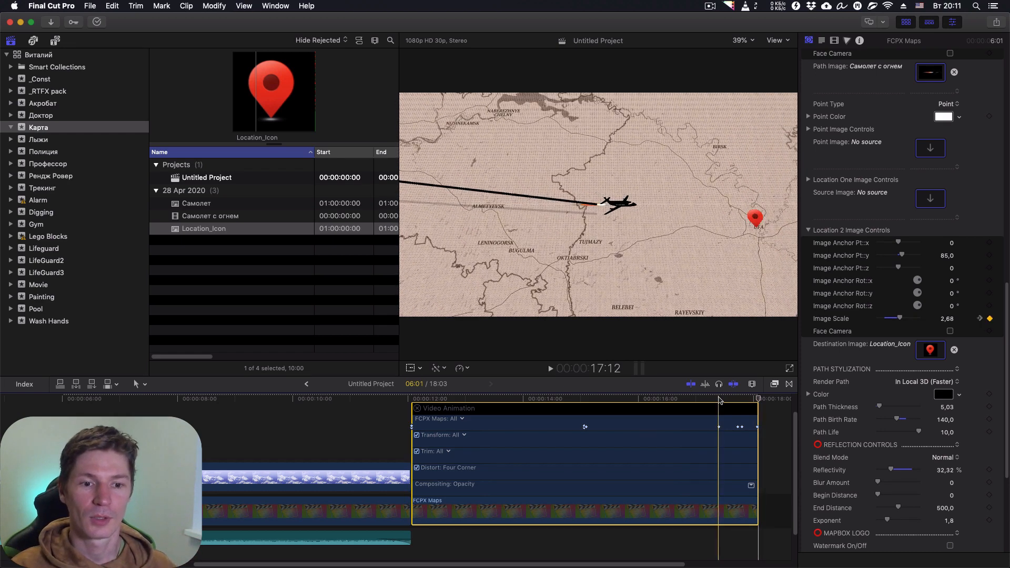
{"action": "key", "text": "Right"}
{"action": "key", "text": "Right"}
{"action": "key", "text": "Right"}
{"action": "key", "text": "Right"}
{"action": "key", "text": "Right"}
{"action": "key", "text": "Right"}
{"action": "key", "text": "Right"}
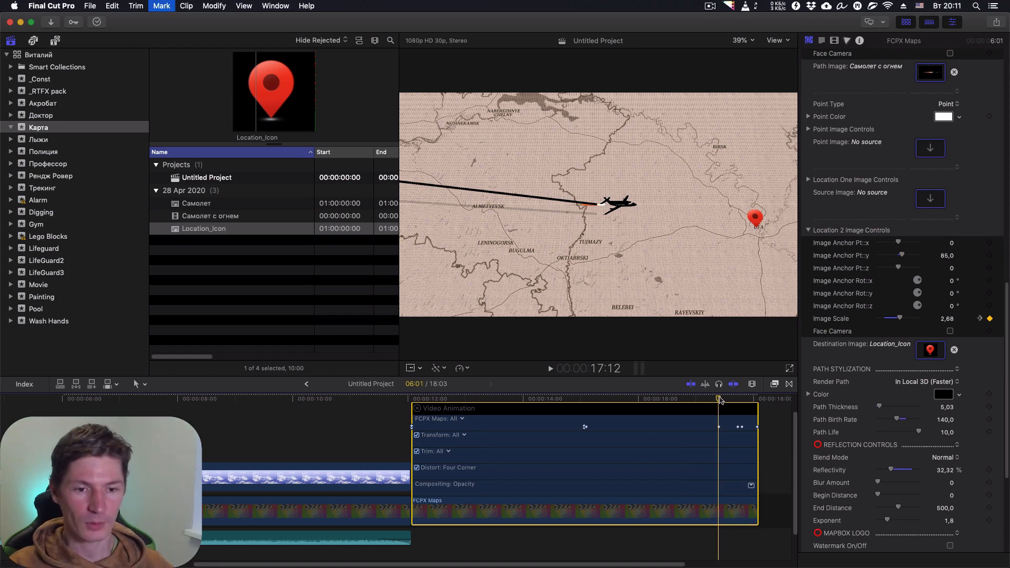
{"action": "key", "text": "Right"}
{"action": "key", "text": "Right"}
{"action": "key", "text": "Right"}
{"action": "key", "text": "Right"}
{"action": "key", "text": "Right"}
{"action": "key", "text": "Right"}
{"action": "key", "text": "Right"}
{"action": "key", "text": "Right"}
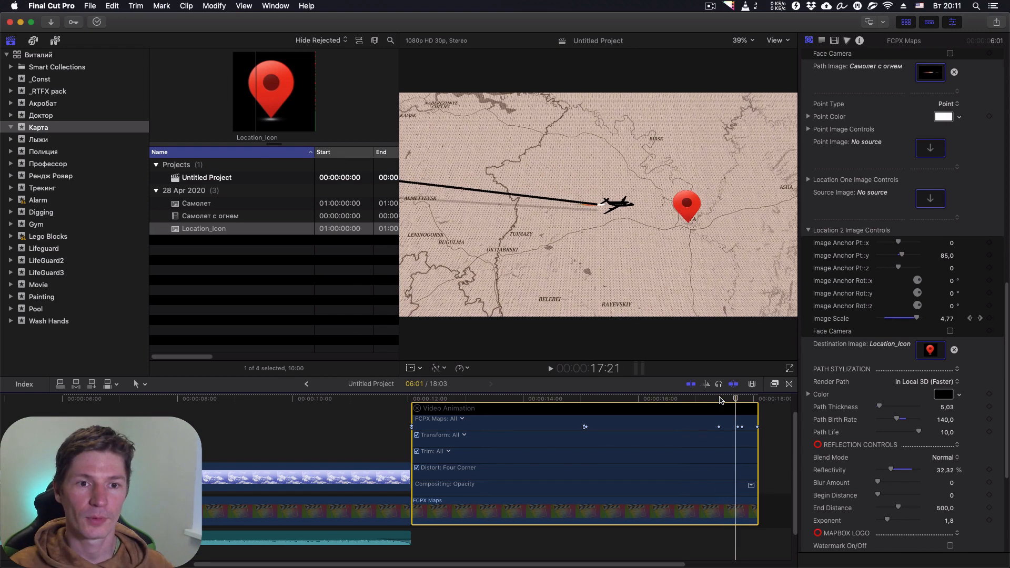
{"action": "key", "text": "Right"}
{"action": "key", "text": "Right"}
{"action": "key", "text": "Right"}
{"action": "key", "text": "Right"}
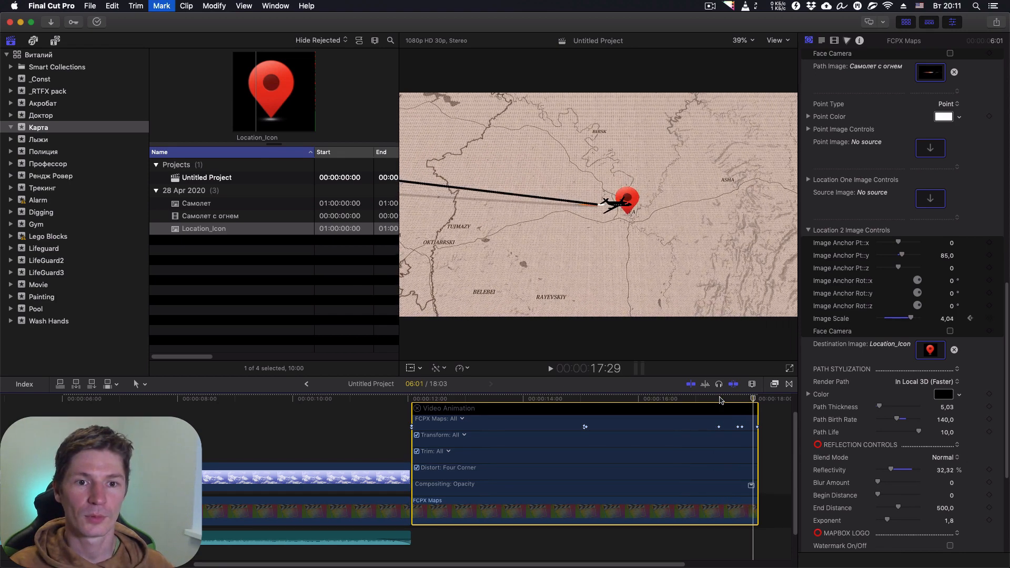
Examine the pin's growth and rebound frame by frame again, starting from about 17:06.
{"action": "left_click", "coordinate": [709, 398]}
{"action": "key", "text": "Right"}
{"action": "key", "text": "Right"}
{"action": "key", "text": "Right"}
{"action": "key", "text": "Right"}
{"action": "key", "text": "Right"}
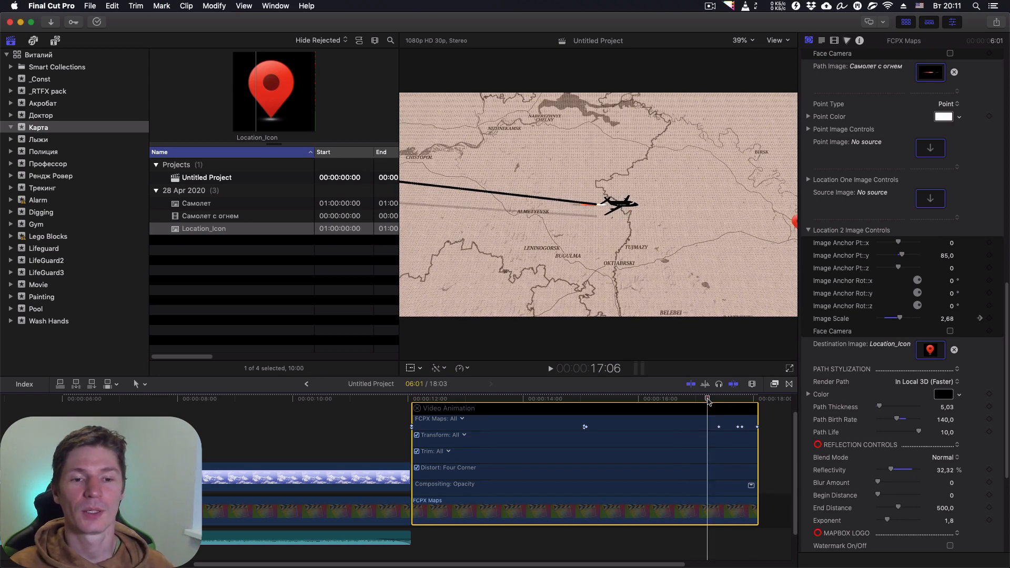
{"action": "key", "text": "Right"}
{"action": "key", "text": "Right"}
{"action": "key", "text": "Right"}
{"action": "key", "text": "Right"}
{"action": "key", "text": "Right"}
{"action": "key", "text": "Right"}
{"action": "key", "text": "Right"}
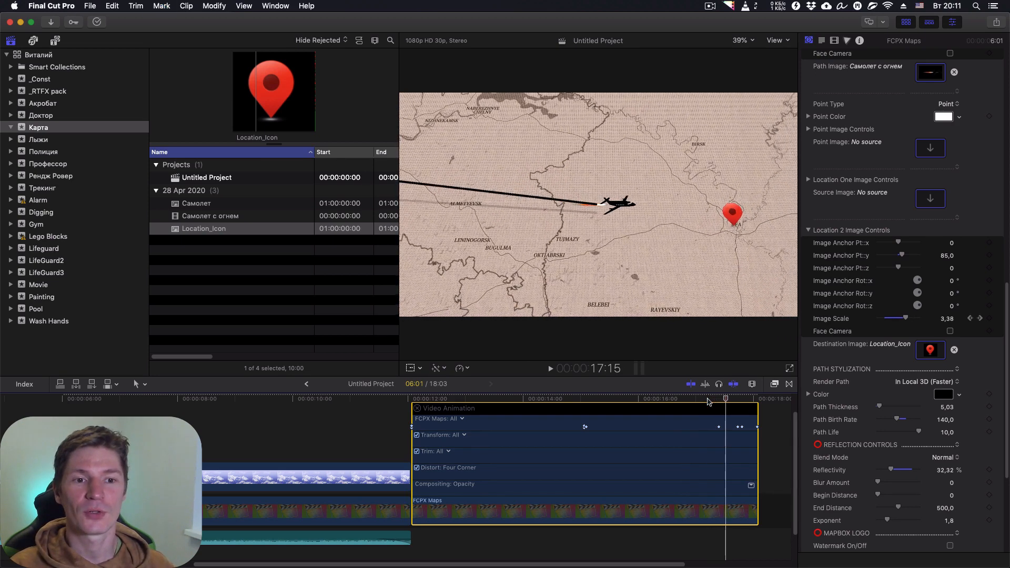
{"action": "key", "text": "Right"}
{"action": "key", "text": "Right"}
{"action": "key", "text": "Right"}
{"action": "key", "text": "Right"}
{"action": "key", "text": "Right"}
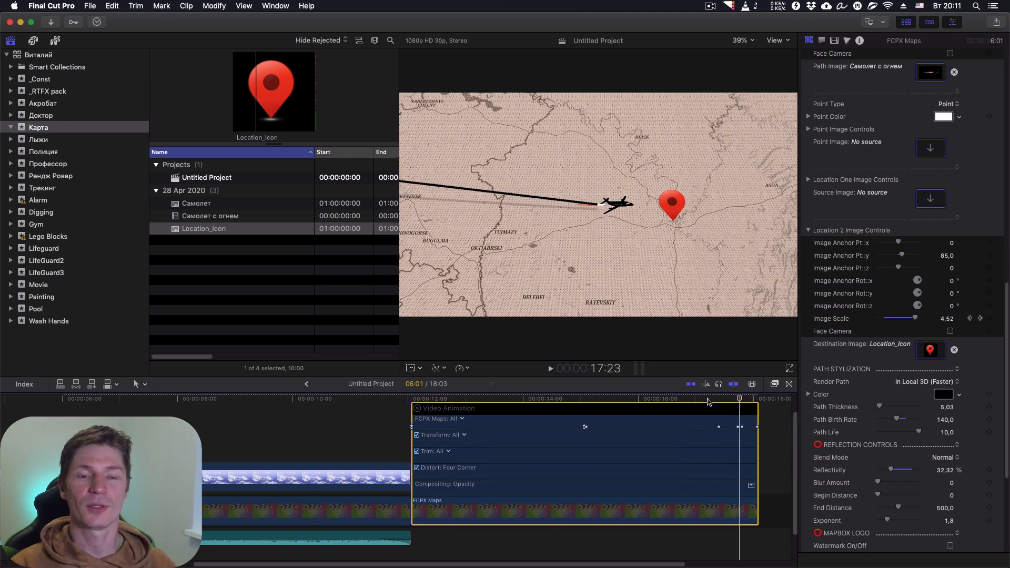
{"action": "key", "text": "Right"}
{"action": "key", "text": "Right"}
{"action": "key", "text": "Right"}
{"action": "key", "text": "Right"}
{"action": "key", "text": "Right"}
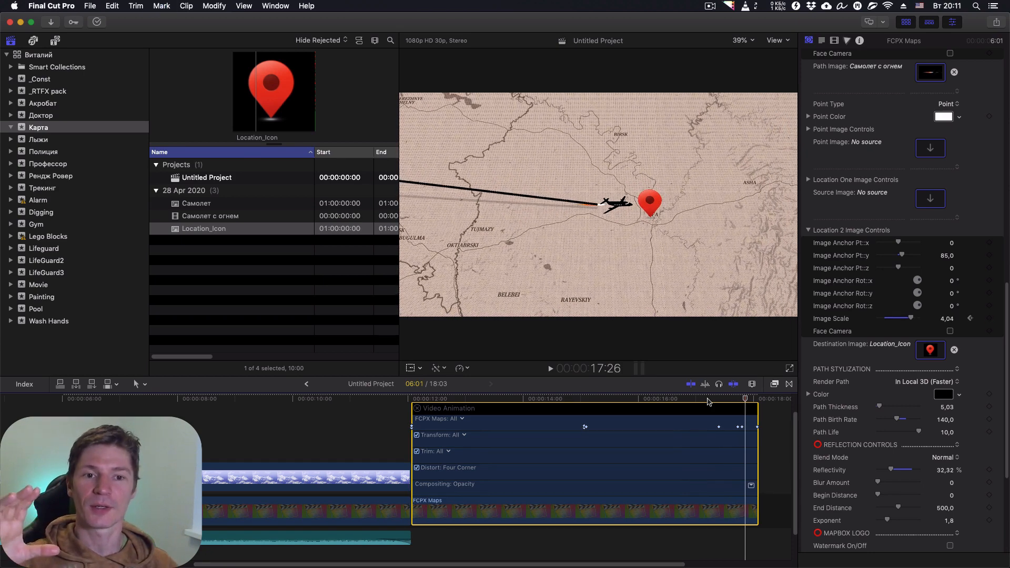
{"action": "key", "text": "Right"}
{"action": "key", "text": "Right"}
{"action": "key", "text": "Right"}
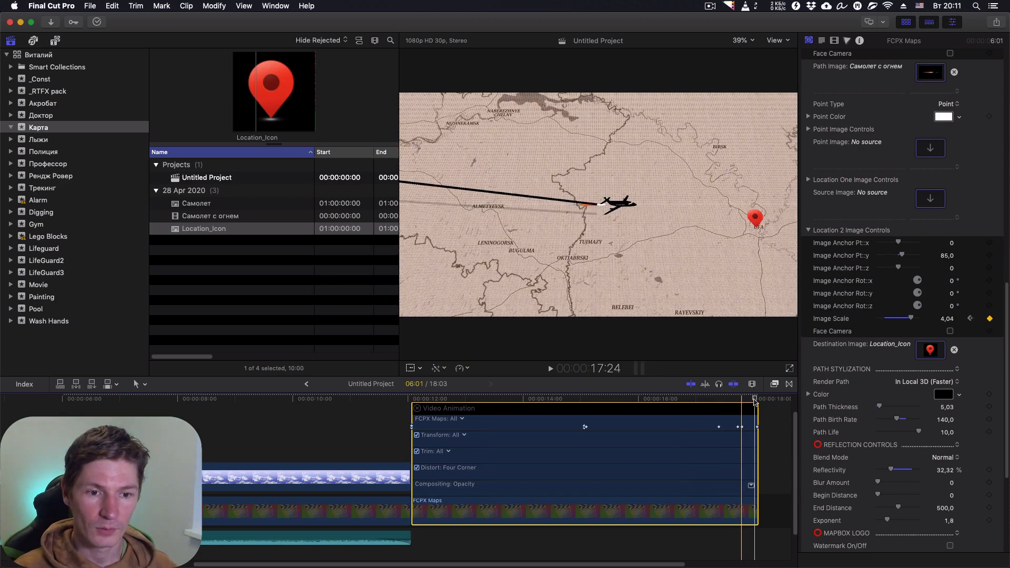
At 17:24, fine-tune the destination pin's Image Scale keyframe to 3,94.
{"action": "left_click_drag", "start_coordinate": [756, 399], "coordinate": [744, 400]}
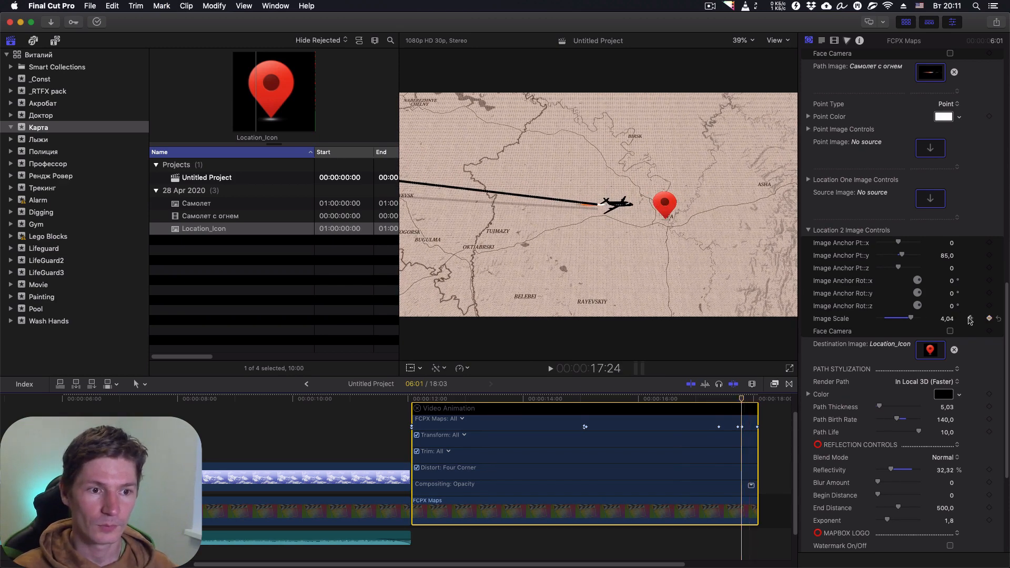
{"action": "left_click", "coordinate": [947, 318]}
{"action": "type", "text": "4"}
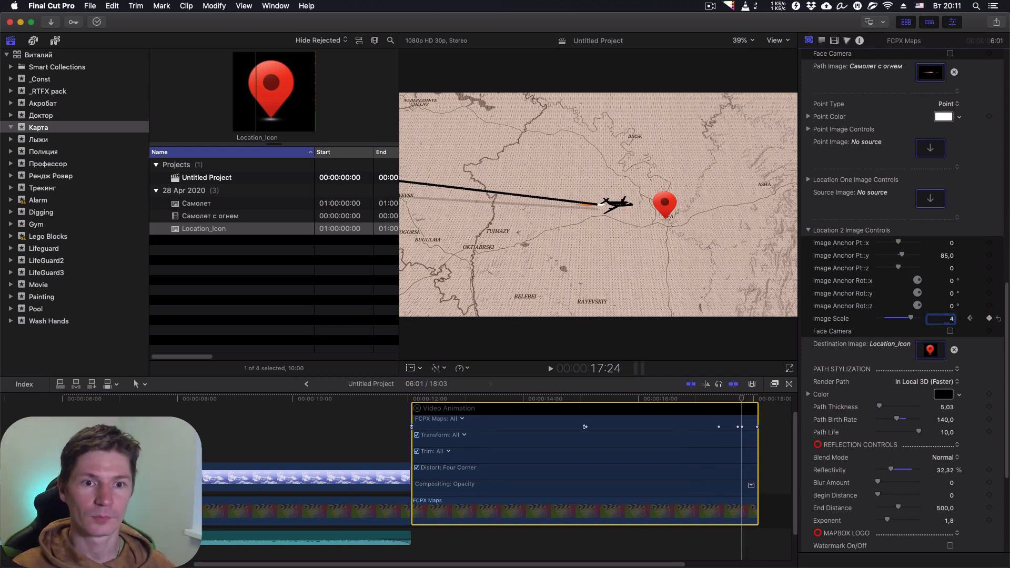
{"action": "key", "text": "Return"}
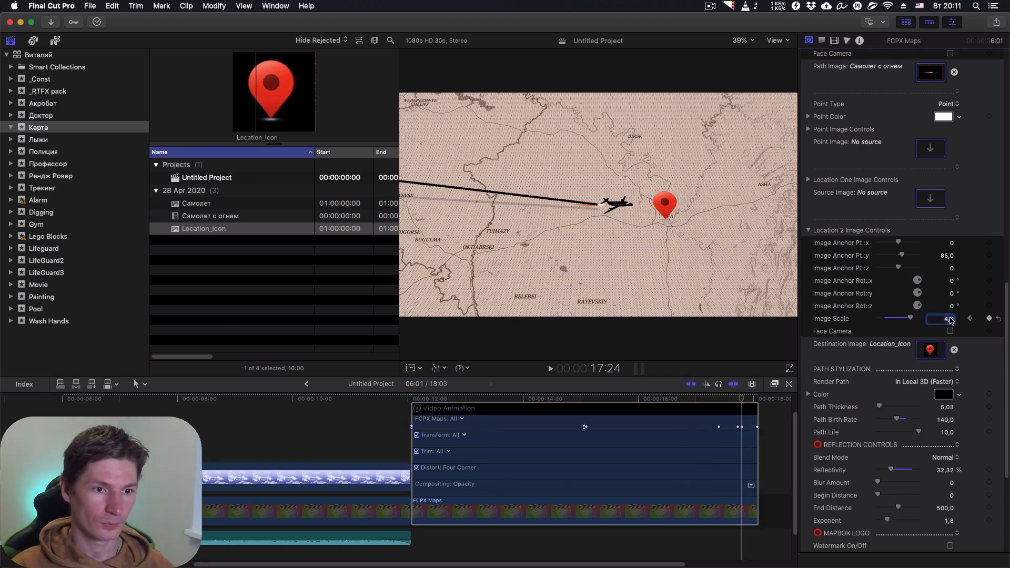
{"action": "left_click_drag", "start_coordinate": [948, 319], "coordinate": [948, 320]}
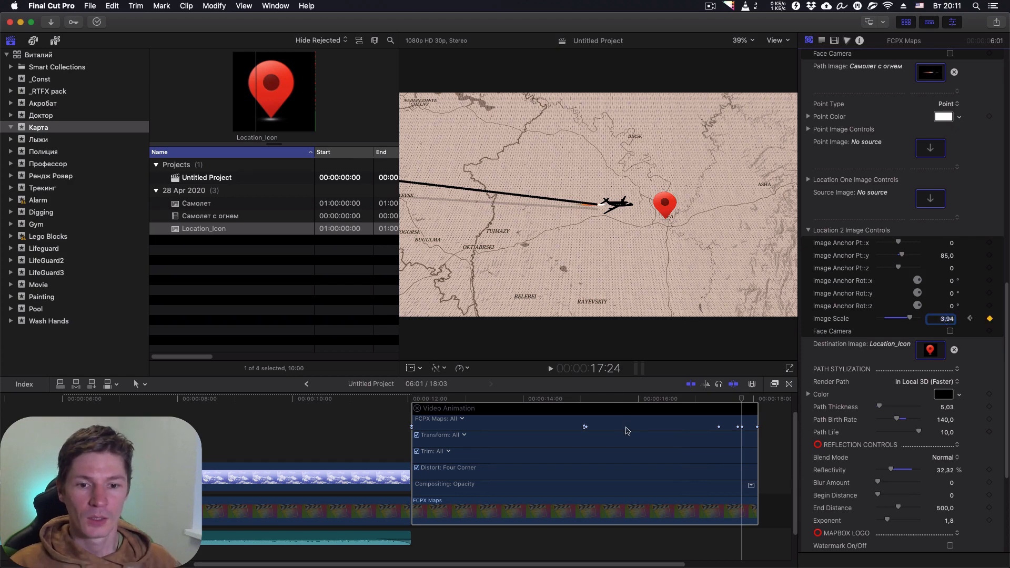
Hide the map clip's video animation keyframes and scrub towards the end of the flight.
{"action": "left_click", "coordinate": [638, 410]}
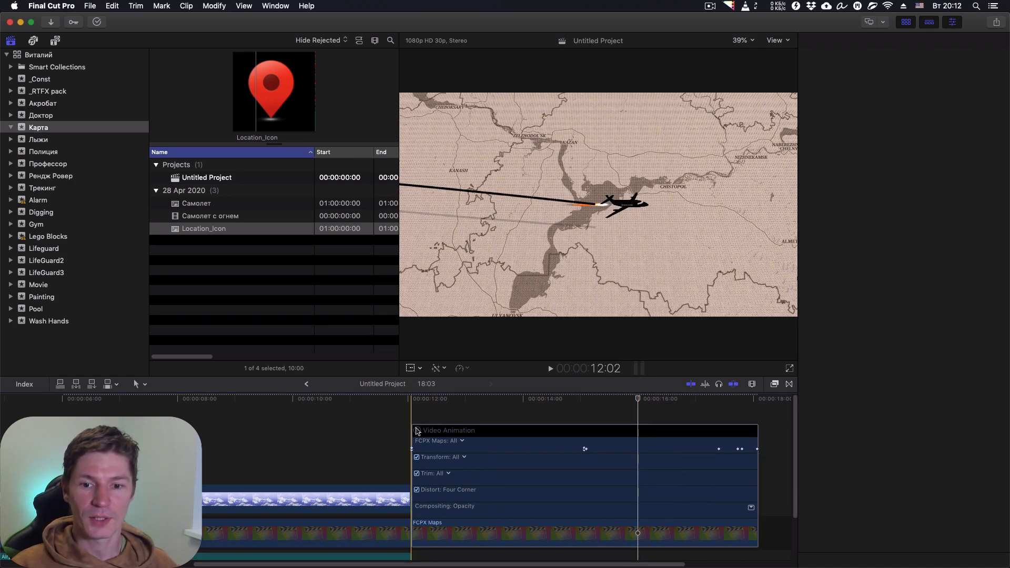
{"action": "left_click", "coordinate": [417, 431]}
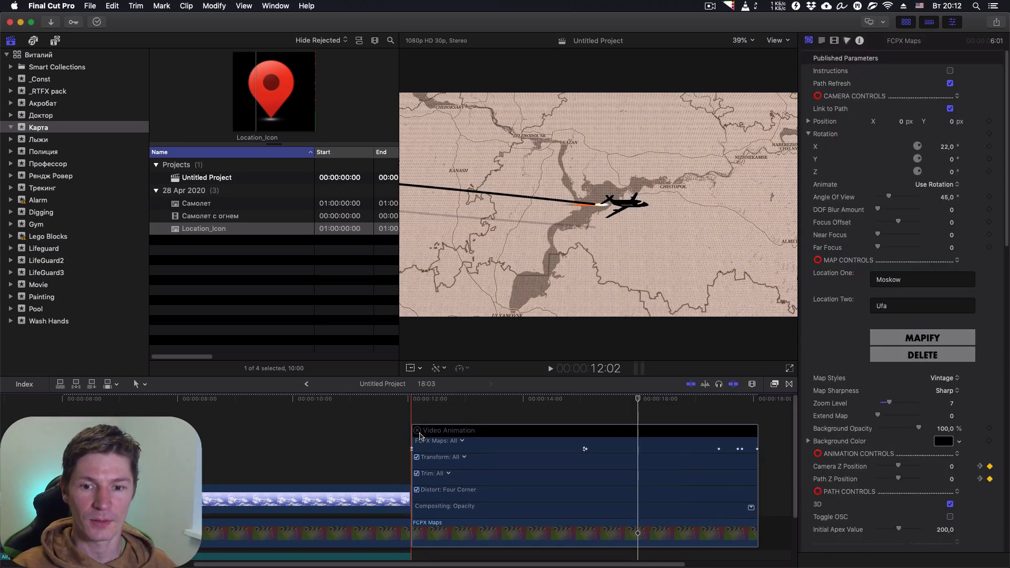
{"action": "left_click_drag", "start_coordinate": [639, 400], "coordinate": [692, 400]}
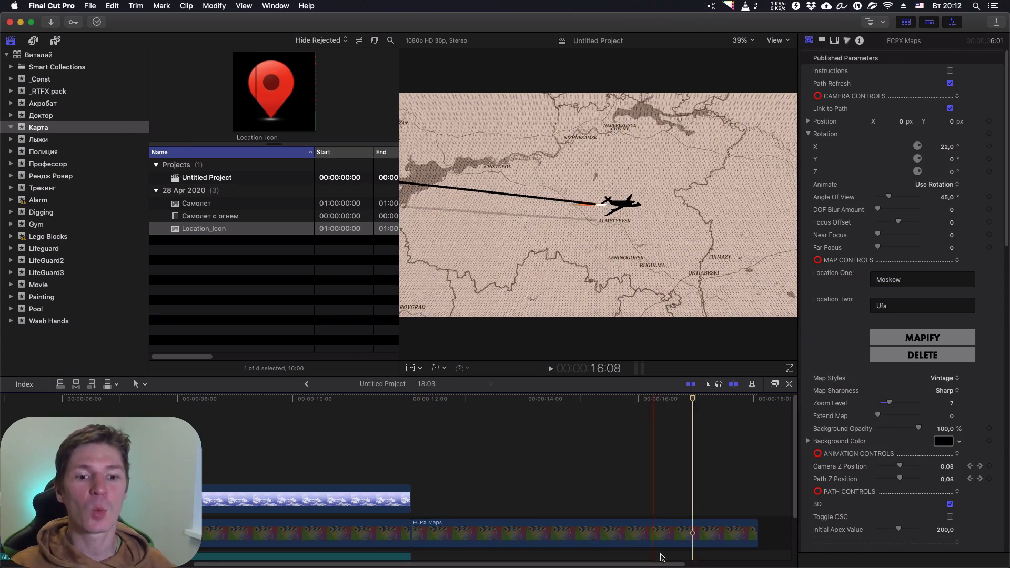
At the start of the map clip, keyframe the camera Position at about X 14,57, Y 4,08 and Z -20,73 px.
{"action": "left_click", "coordinate": [678, 530]}
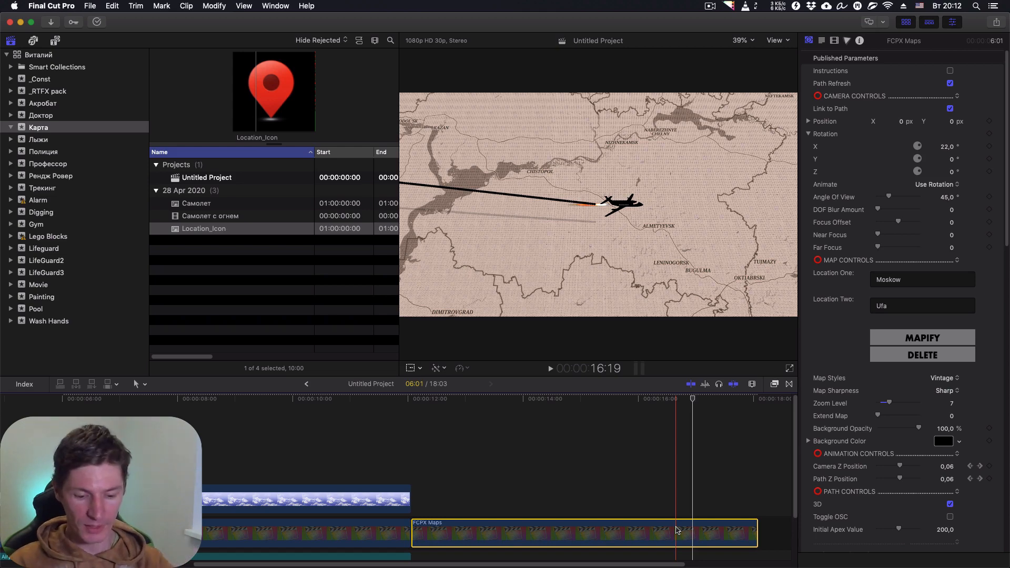
{"action": "key", "text": "Up"}
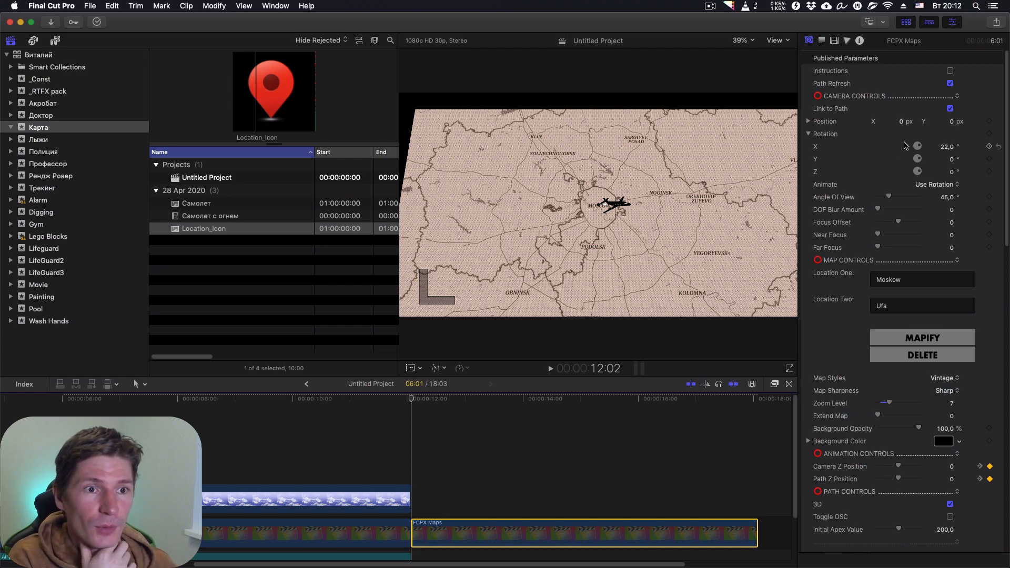
{"action": "left_click", "coordinate": [809, 121]}
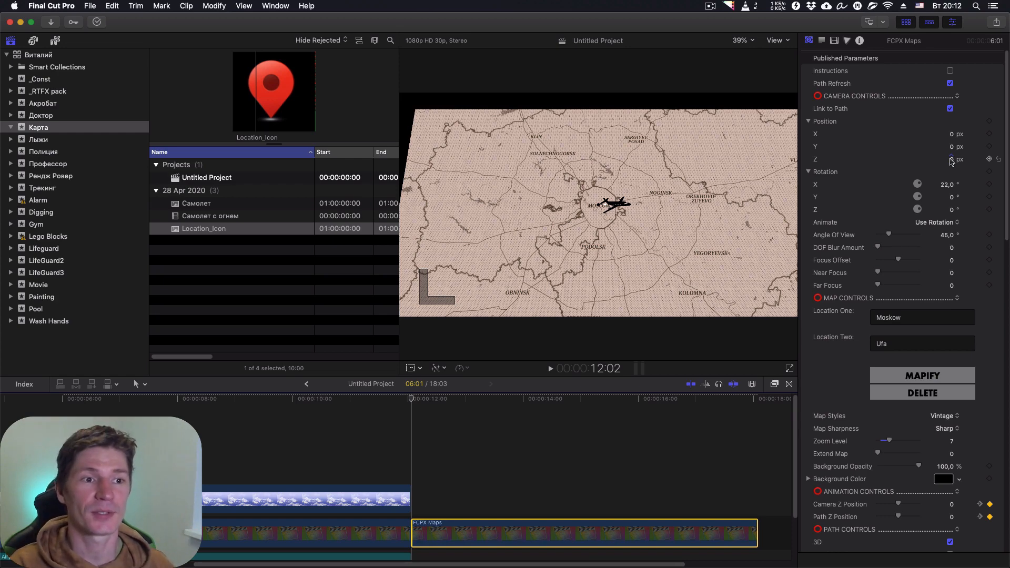
{"action": "mouse_move", "coordinate": [954, 162]}
{"action": "left_mouse_down"}
{"action": "mouse_move", "coordinate": [939, 172]}
{"action": "mouse_move", "coordinate": [953, 161]}
{"action": "left_mouse_up"}
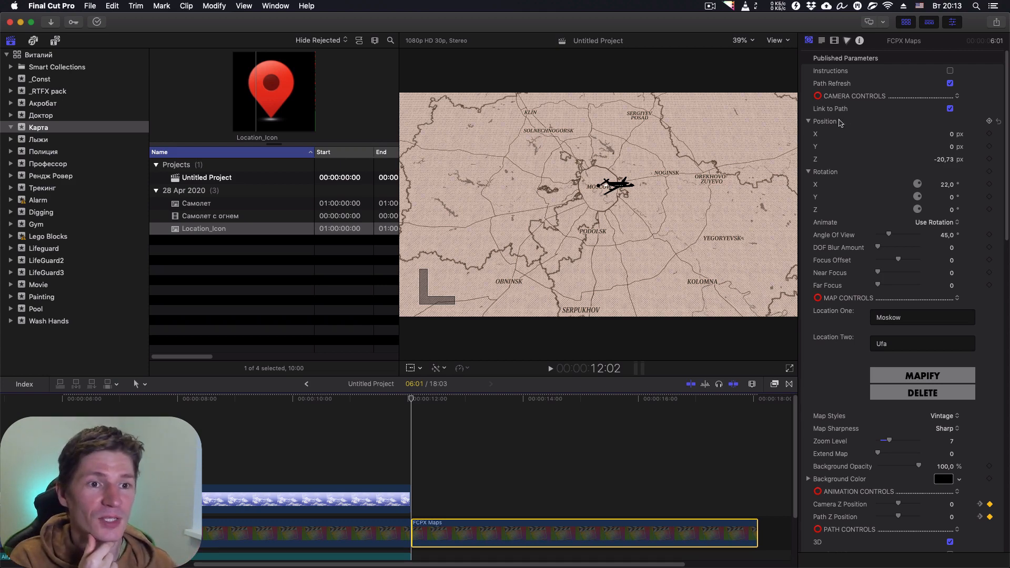
{"action": "left_click", "coordinate": [991, 124]}
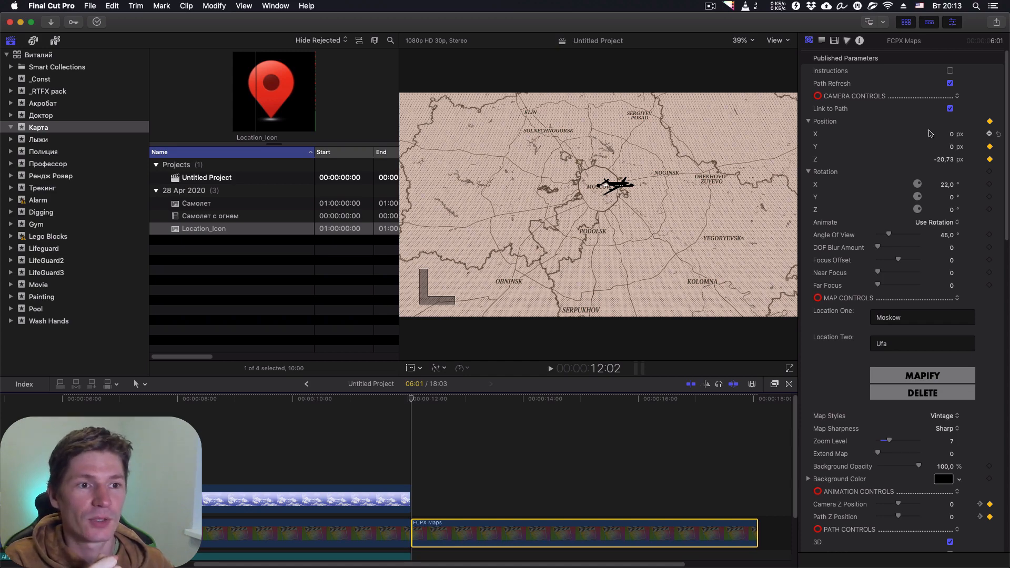
{"action": "left_click_drag", "start_coordinate": [951, 135], "coordinate": [951, 147]}
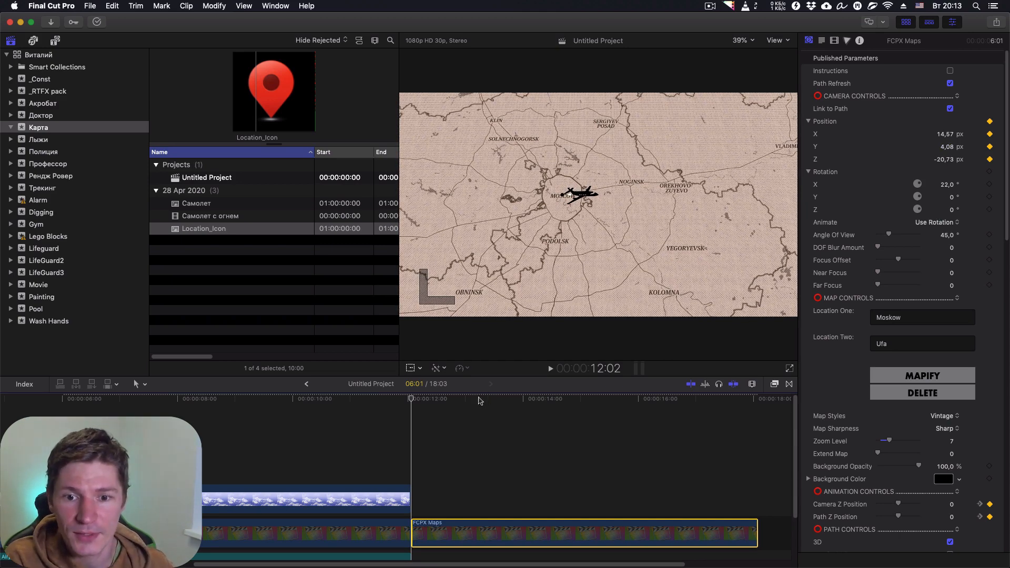
At the last frame of the map clip, keyframe the camera Position at X 2,23, Y 31,07 and Z -73,51 px.
{"action": "left_click_drag", "start_coordinate": [412, 402], "coordinate": [436, 403]}
{"action": "key", "text": "End"}
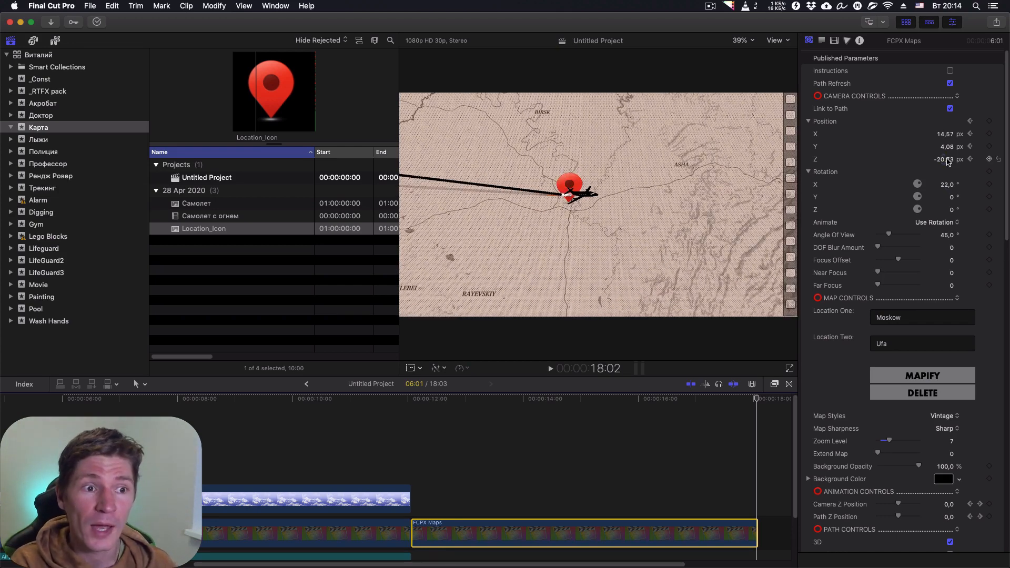
{"action": "left_click_drag", "start_coordinate": [947, 161], "coordinate": [946, 145]}
{"action": "left_click_drag", "start_coordinate": [945, 133], "coordinate": [945, 133]}
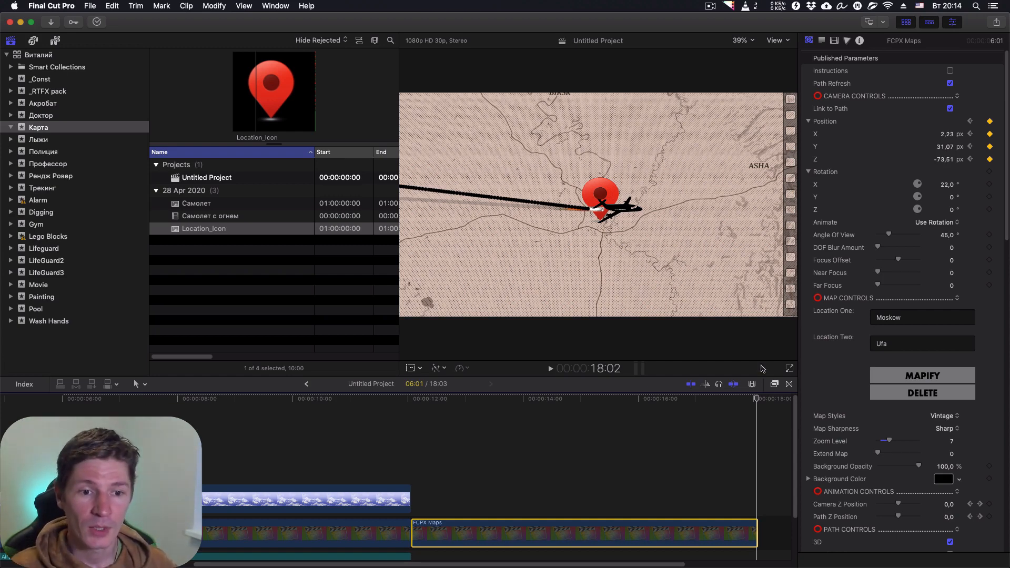
Play back the map clip from its start to check the camera movement towards the destination pin.
{"action": "left_click_drag", "start_coordinate": [758, 400], "coordinate": [753, 483]}
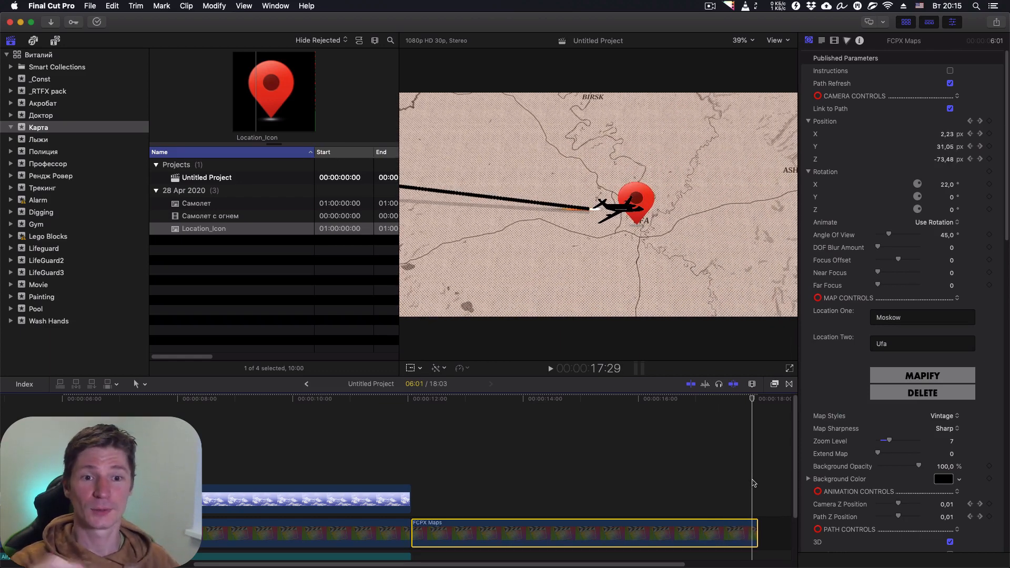
{"action": "left_click", "coordinate": [414, 399]}
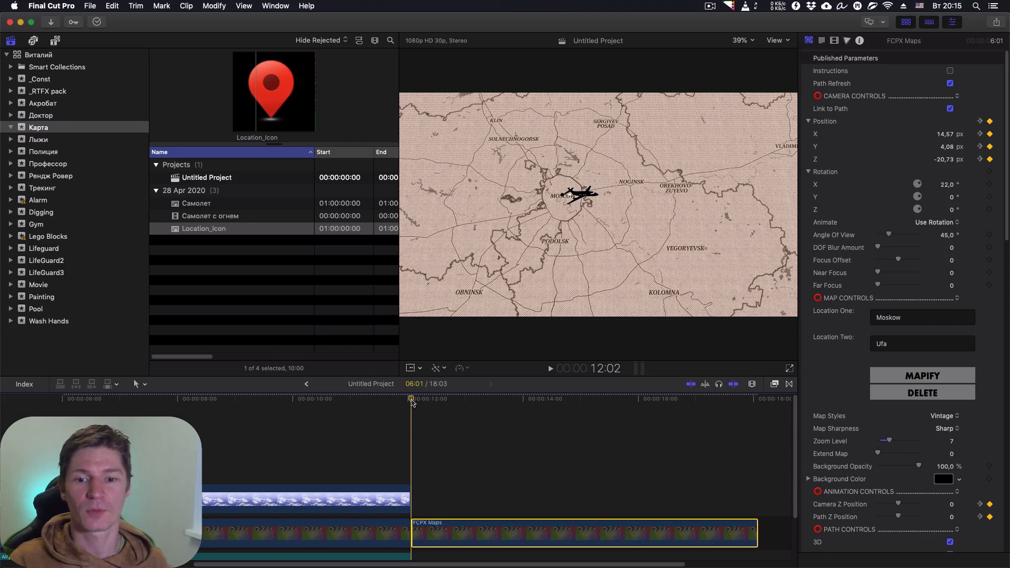
{"action": "key", "text": "space"}
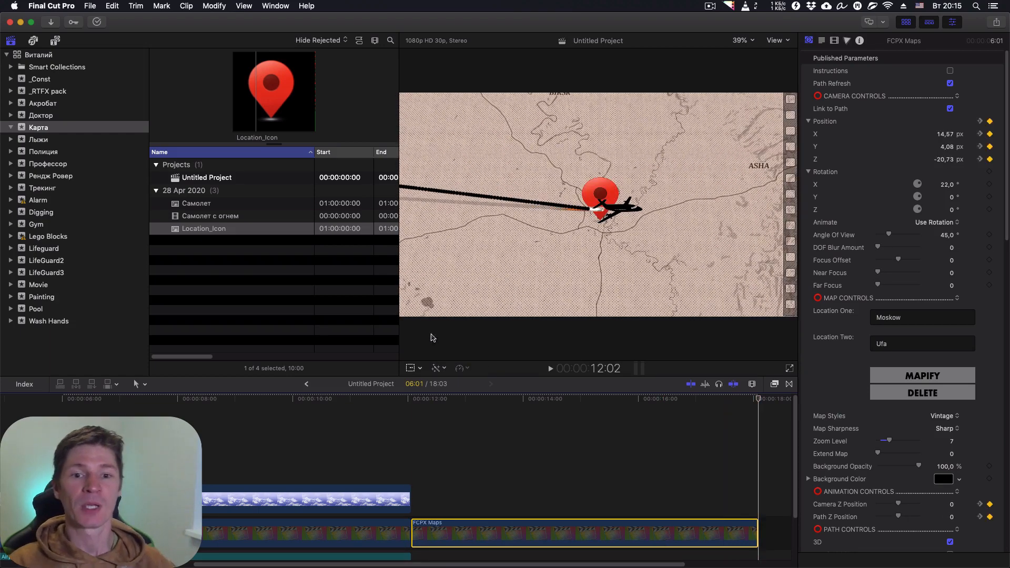
{"action": "scroll", "coordinate": [574, 414], "scroll_direction": "down", "scroll_amount": 2}
{"action": "scroll", "coordinate": [575, 414], "scroll_direction": "down", "scroll_amount": 1}
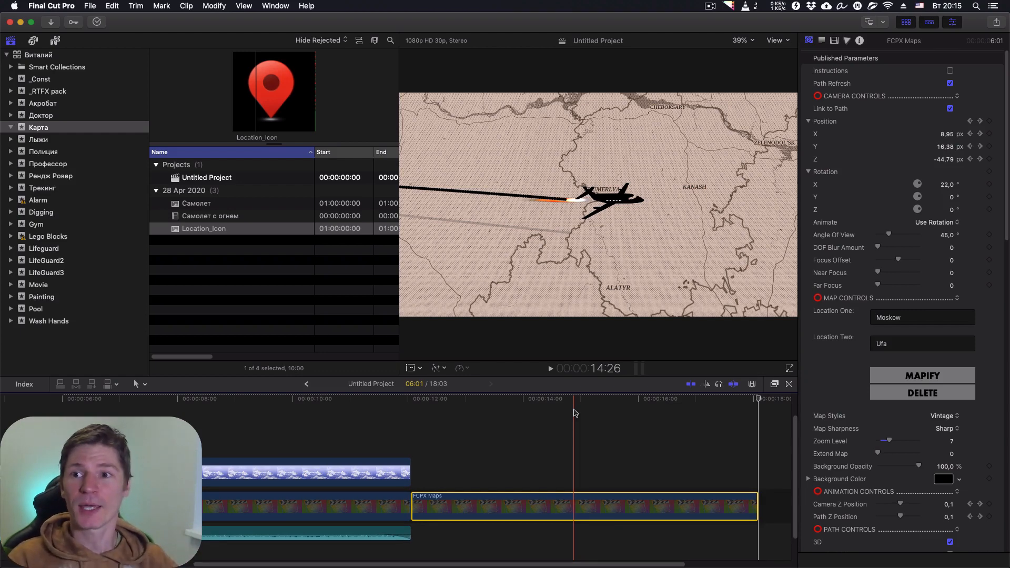
Search the sound effects library for "plane" and preview Airplane Jet Fighter In Flight 1.
{"action": "left_click", "coordinate": [35, 42]}
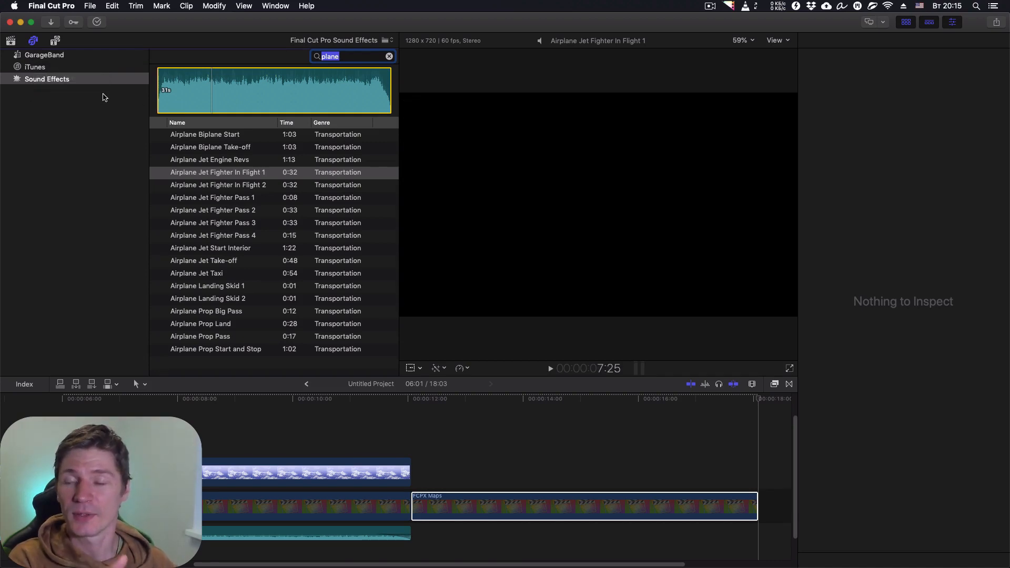
{"action": "left_click", "coordinate": [334, 55]}
{"action": "double_click", "coordinate": [334, 55]}
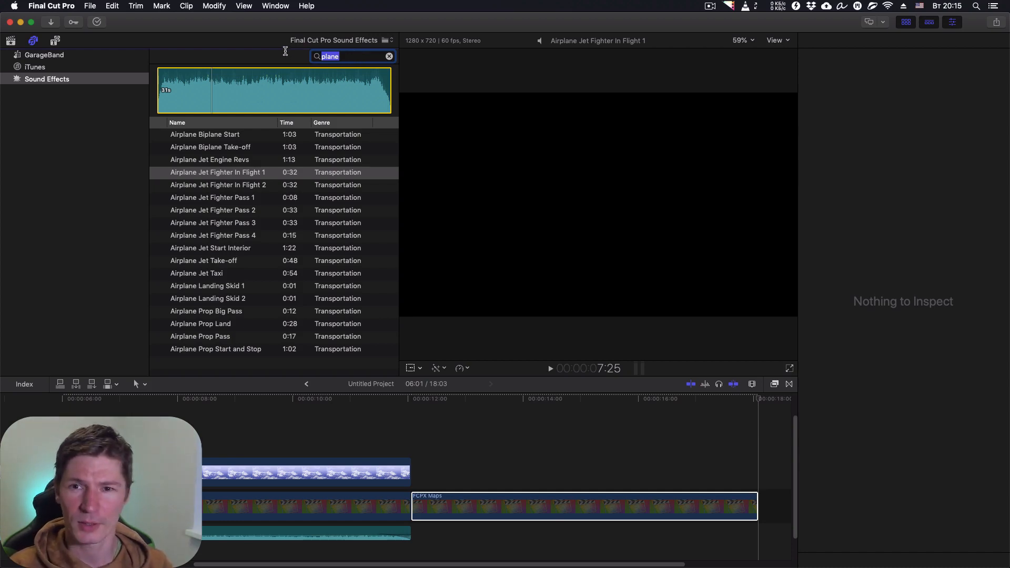
{"action": "type", "text": "p"}
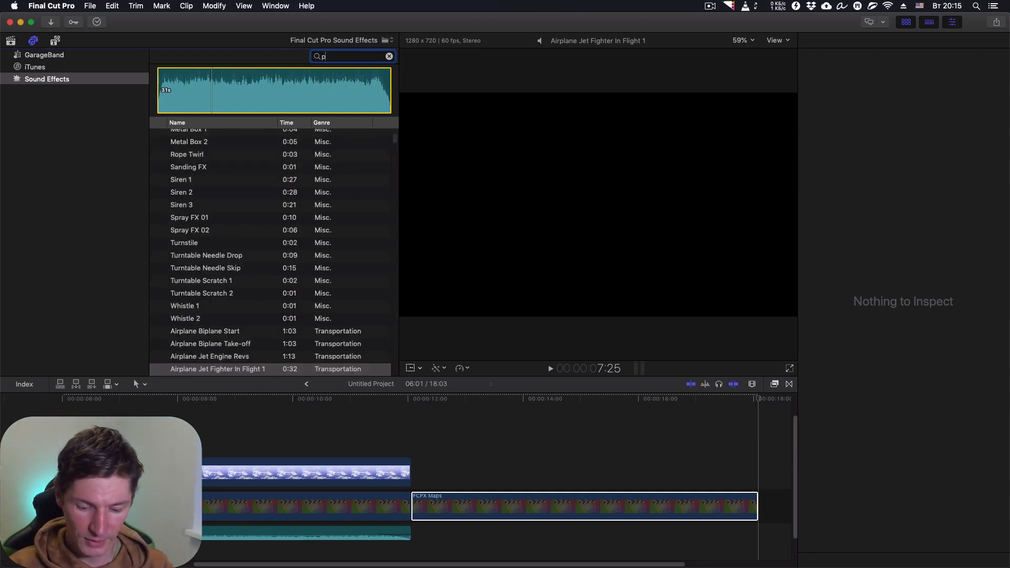
{"action": "type", "text": "lane"}
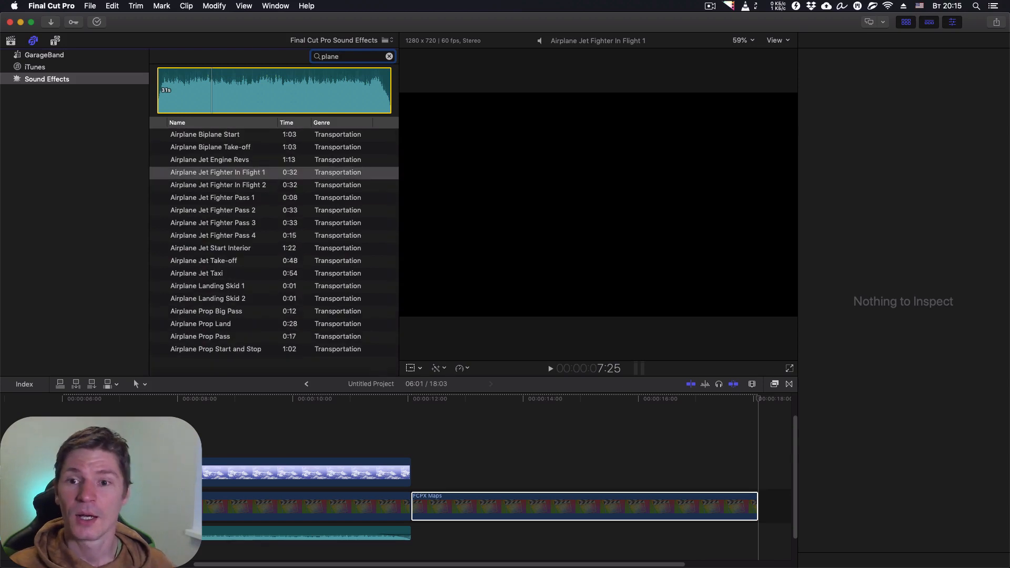
{"action": "left_click", "coordinate": [158, 174]}
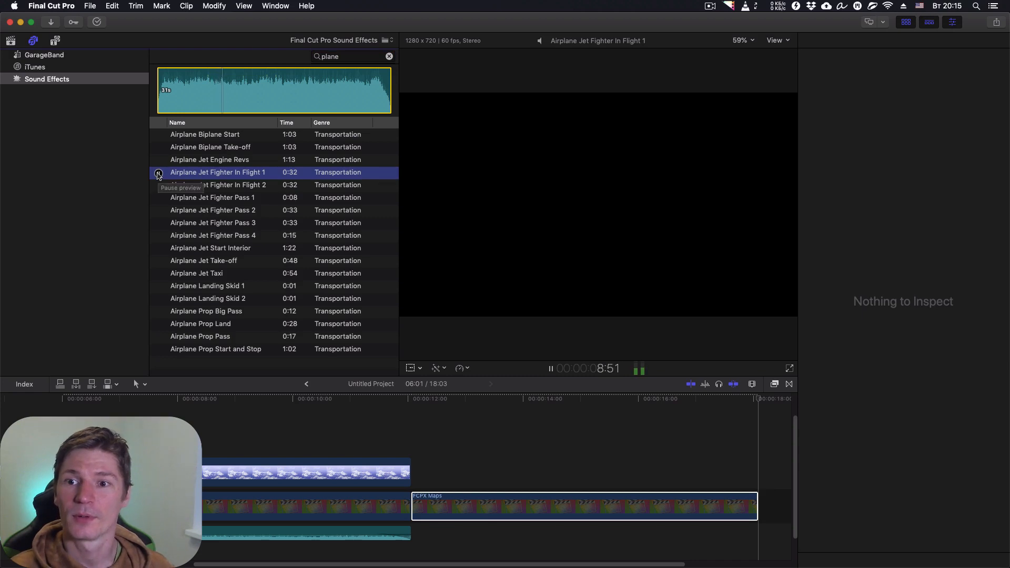
{"action": "left_click", "coordinate": [158, 174]}
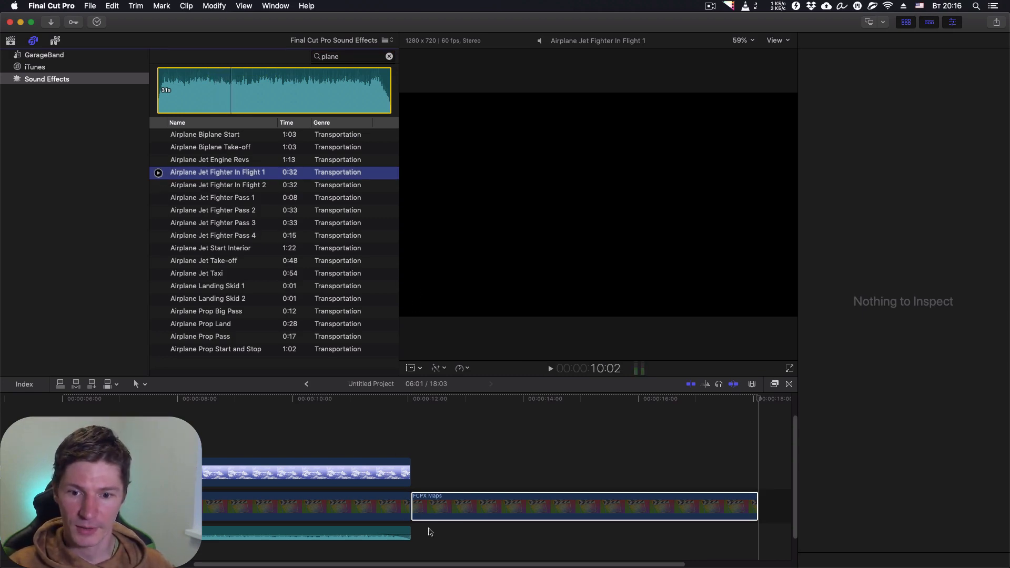
Add Airplane Jet Fighter In Flight 1 beneath the map clip, trim it to the map's end and fade it out.
{"action": "left_click_drag", "start_coordinate": [430, 531], "coordinate": [415, 542]}
{"action": "left_click", "coordinate": [759, 400]}
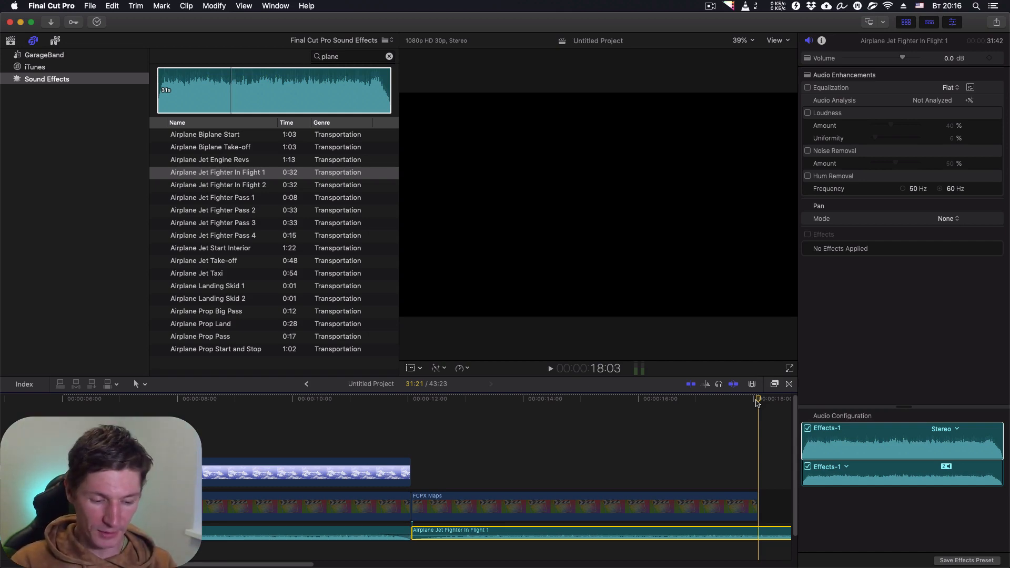
{"action": "key", "text": "alt+bracketright"}
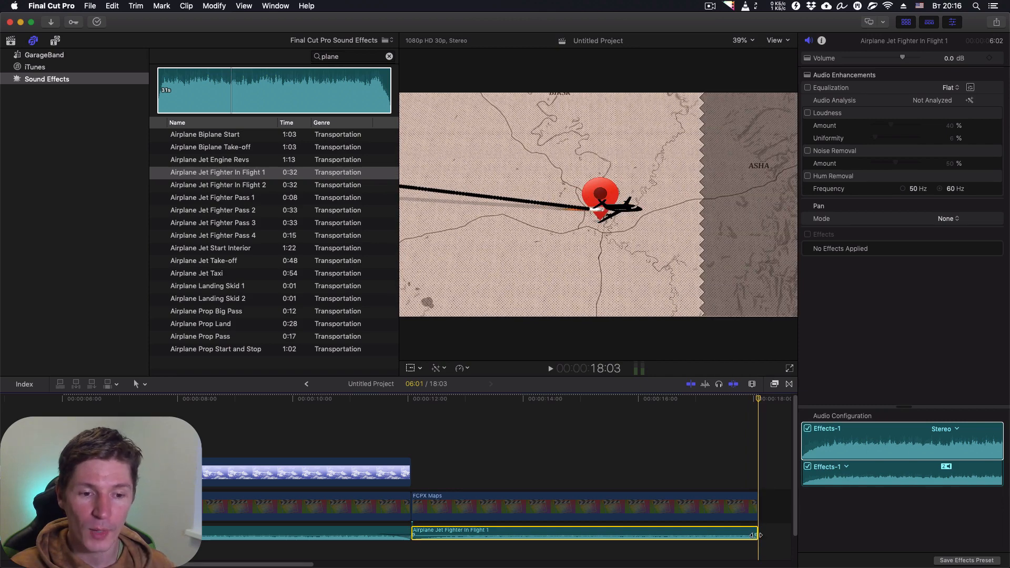
{"action": "left_click_drag", "start_coordinate": [758, 535], "coordinate": [720, 535]}
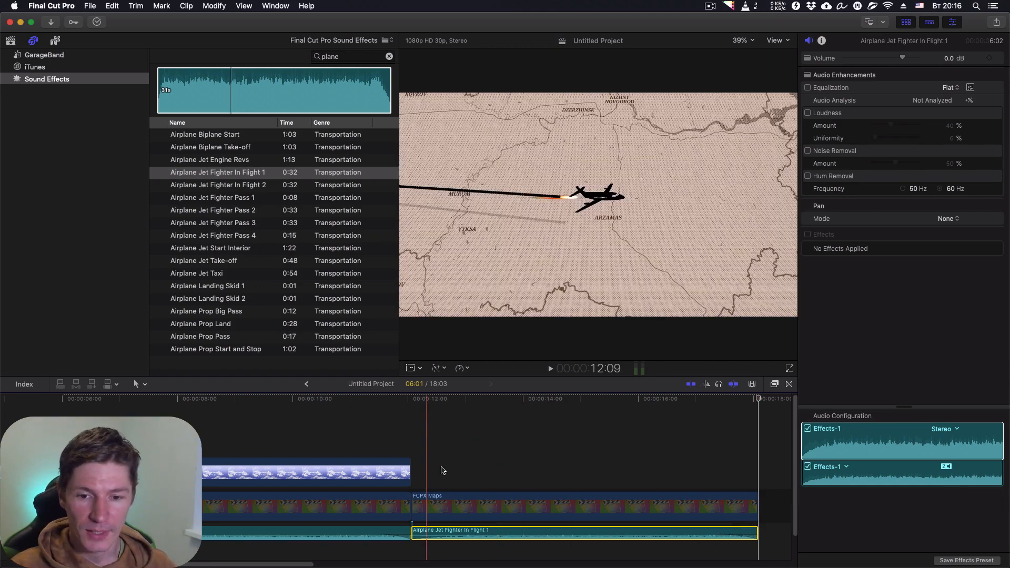
Place the Clouds background generator above the map clip from its start and trim it to the map clip's end.
{"action": "left_click", "coordinate": [540, 398]}
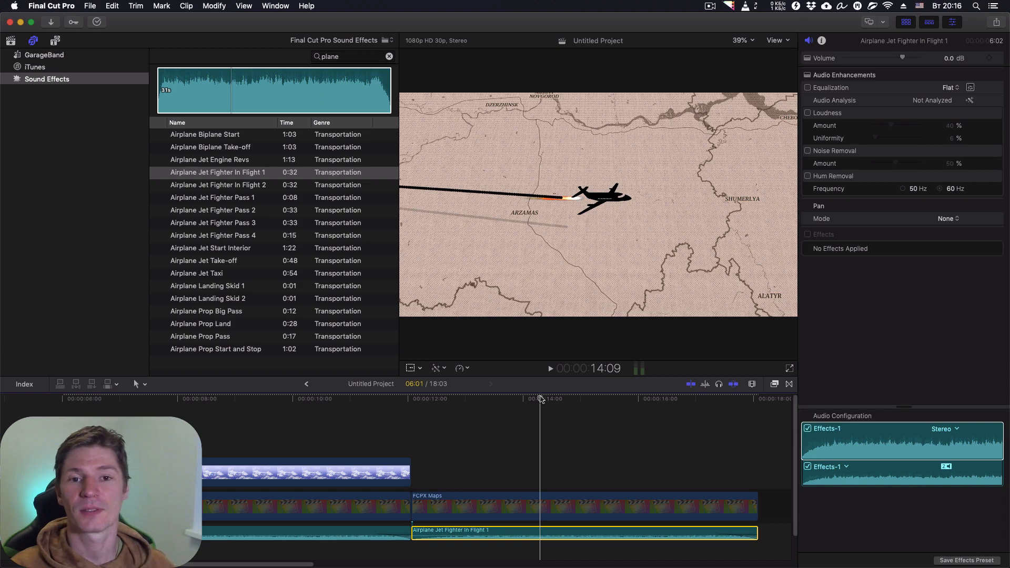
{"action": "left_click", "coordinate": [56, 41]}
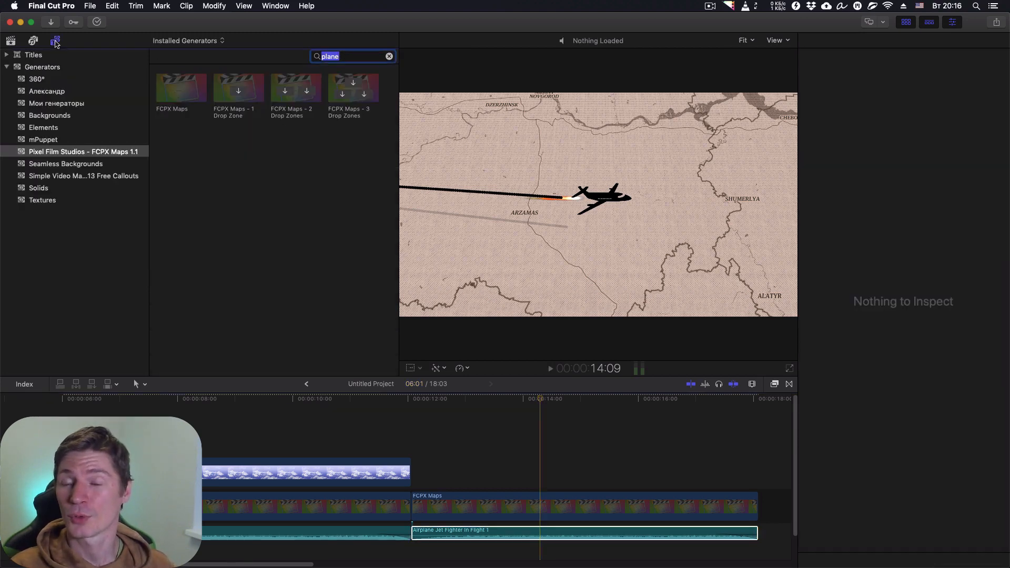
{"action": "left_click", "coordinate": [48, 117]}
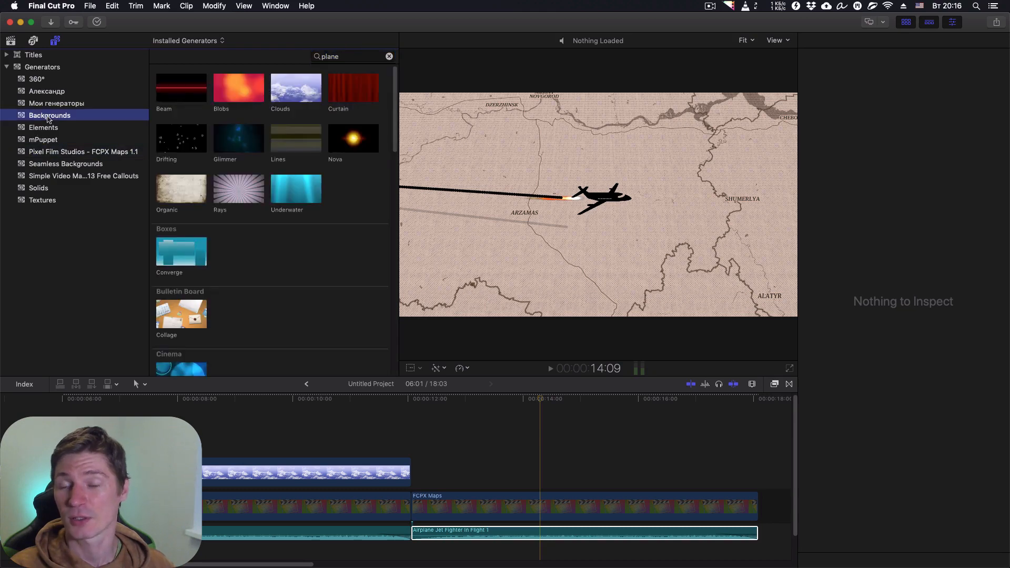
{"action": "left_click", "coordinate": [297, 88]}
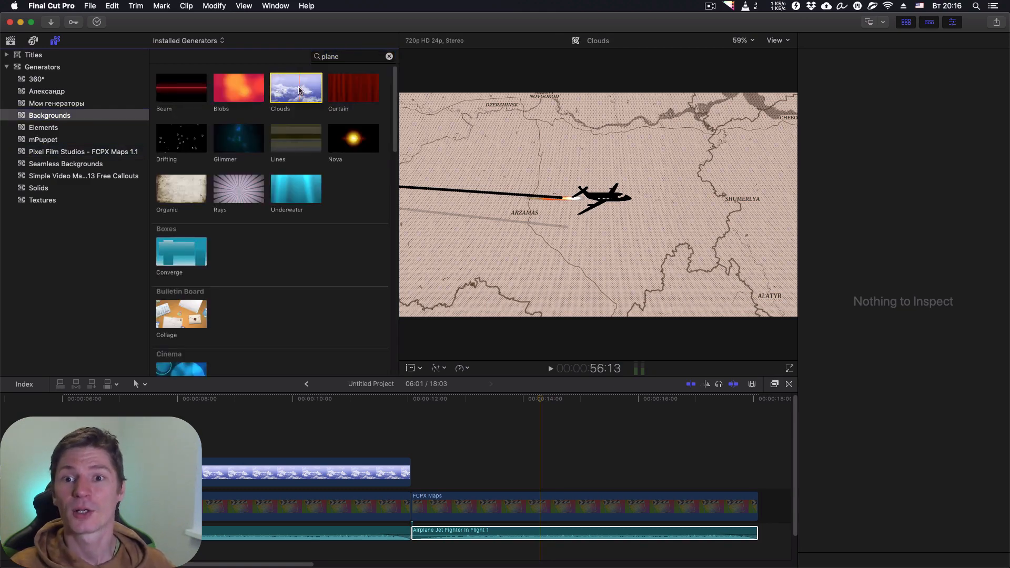
{"action": "left_click_drag", "start_coordinate": [298, 89], "coordinate": [415, 453]}
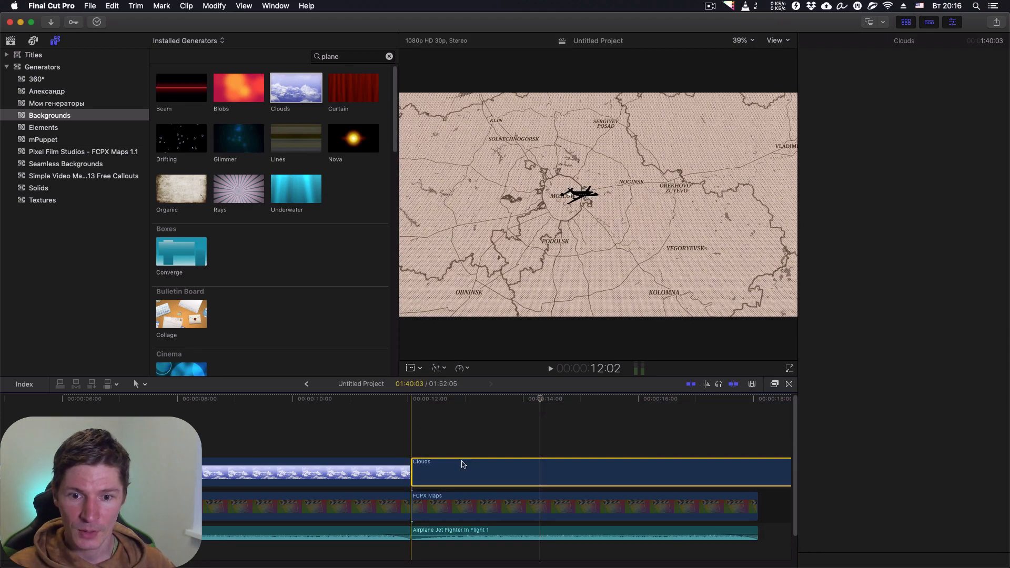
{"action": "left_click_drag", "start_coordinate": [470, 471], "coordinate": [469, 468]}
{"action": "left_click_drag", "start_coordinate": [542, 401], "coordinate": [758, 415]}
{"action": "key", "text": "alt+bracketright"}
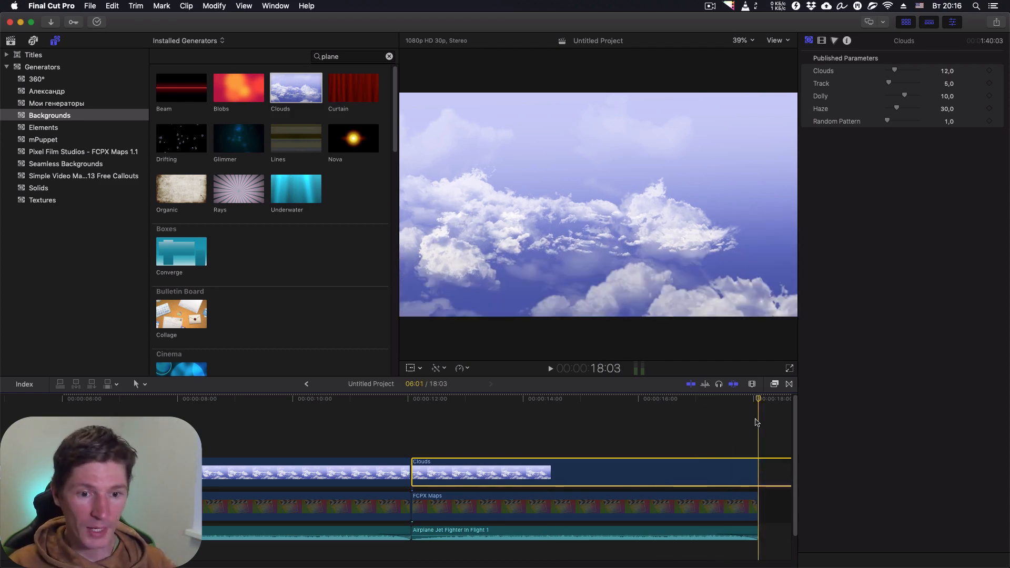
Apply the Keyer effect to the new Clouds clip above the map so that its blue sky is removed.
{"action": "left_click", "coordinate": [670, 401]}
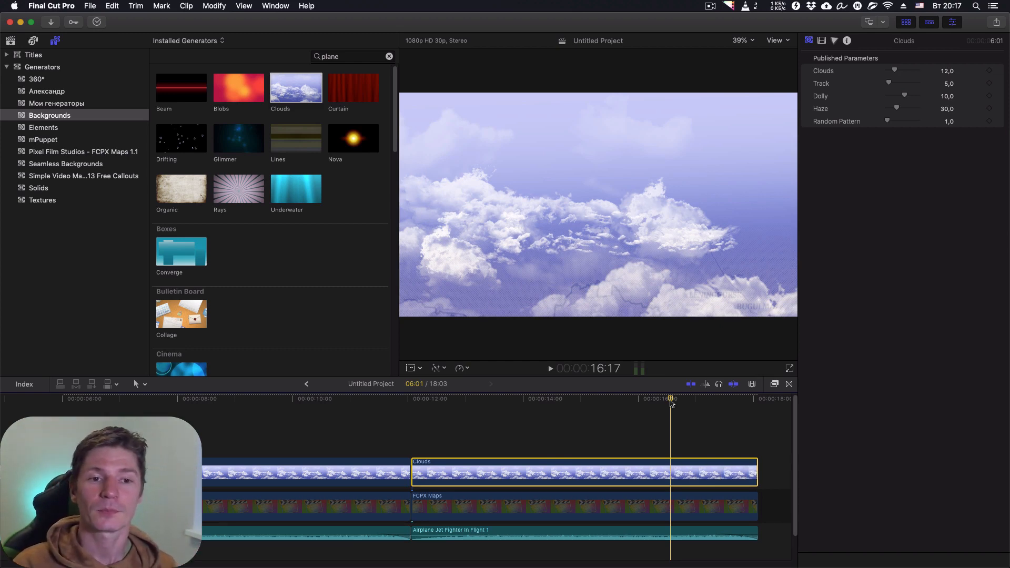
{"action": "left_click", "coordinate": [774, 384]}
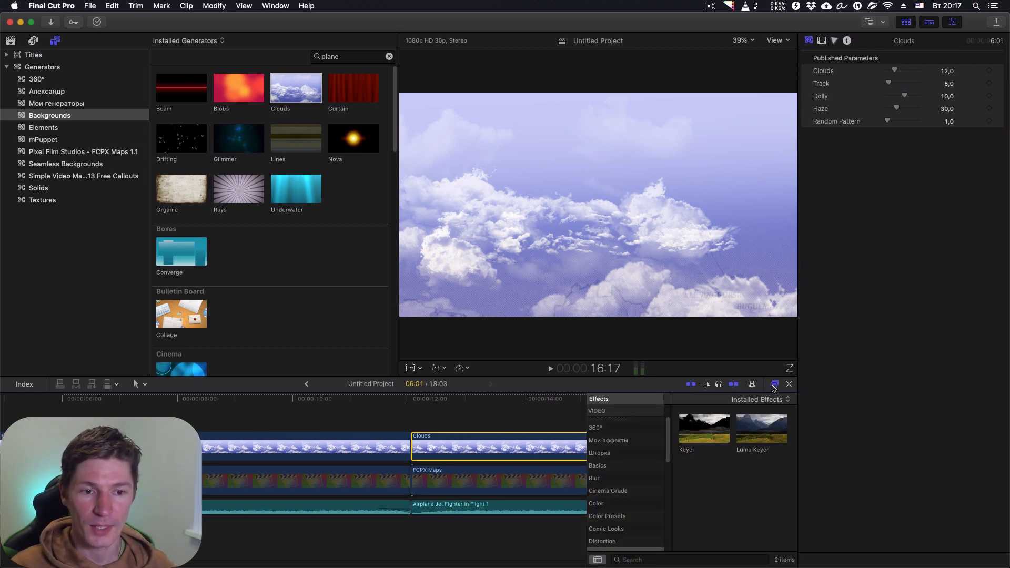
{"action": "scroll", "coordinate": [623, 487], "scroll_direction": "down", "scroll_amount": 3}
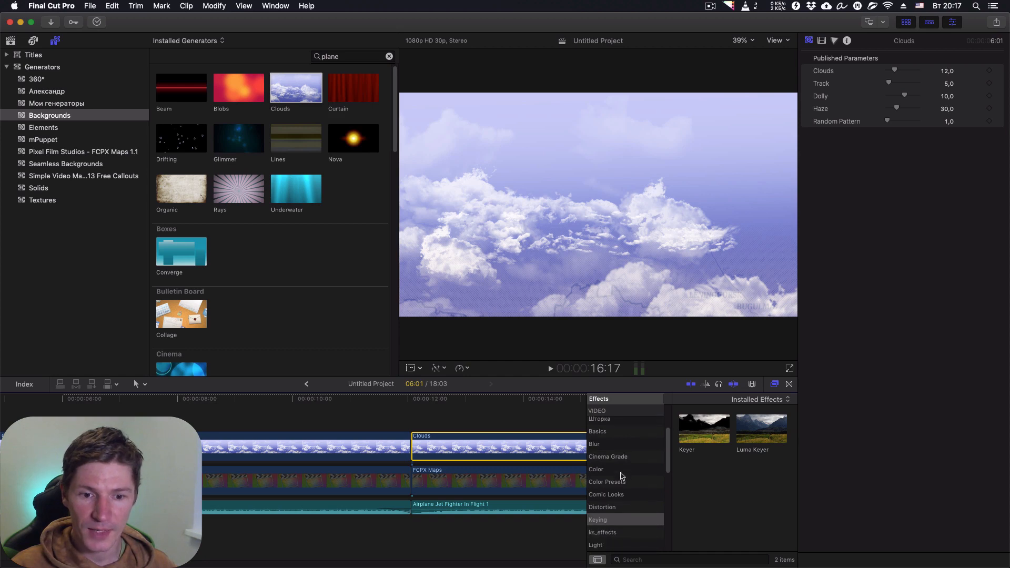
{"action": "left_click", "coordinate": [593, 521]}
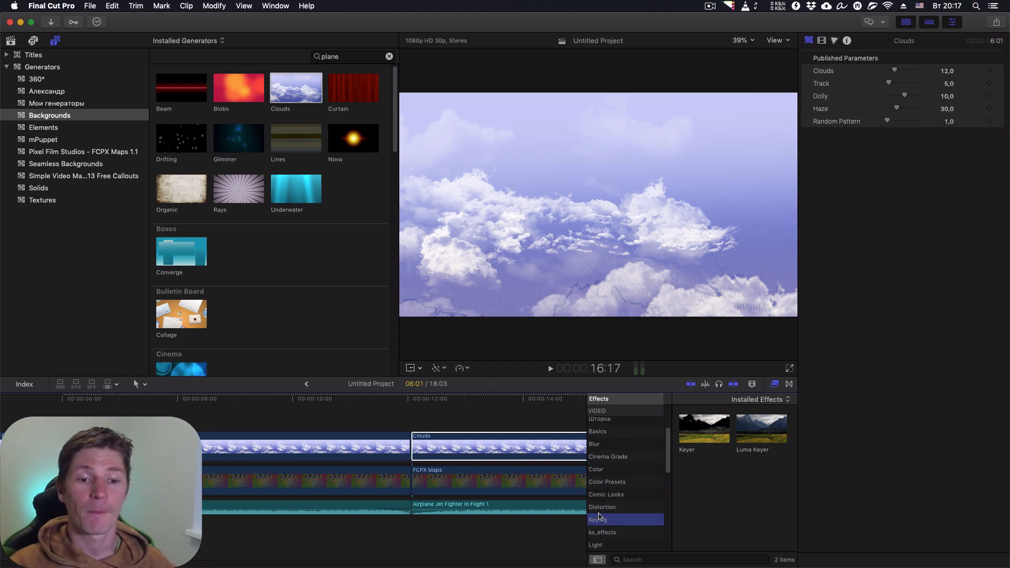
{"action": "left_click", "coordinate": [702, 431]}
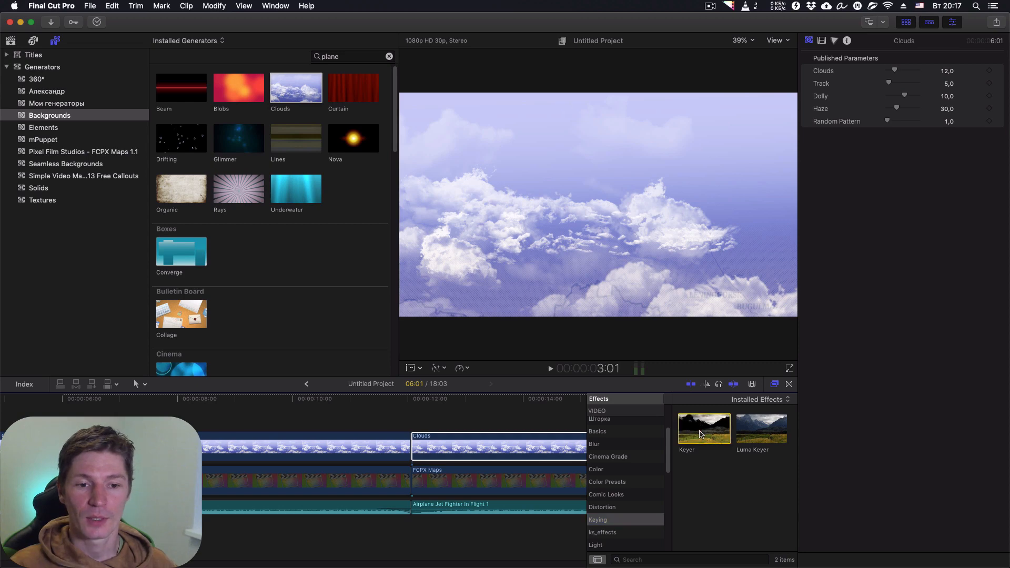
{"action": "left_click_drag", "start_coordinate": [702, 431], "coordinate": [545, 448]}
{"action": "left_click", "coordinate": [774, 384]}
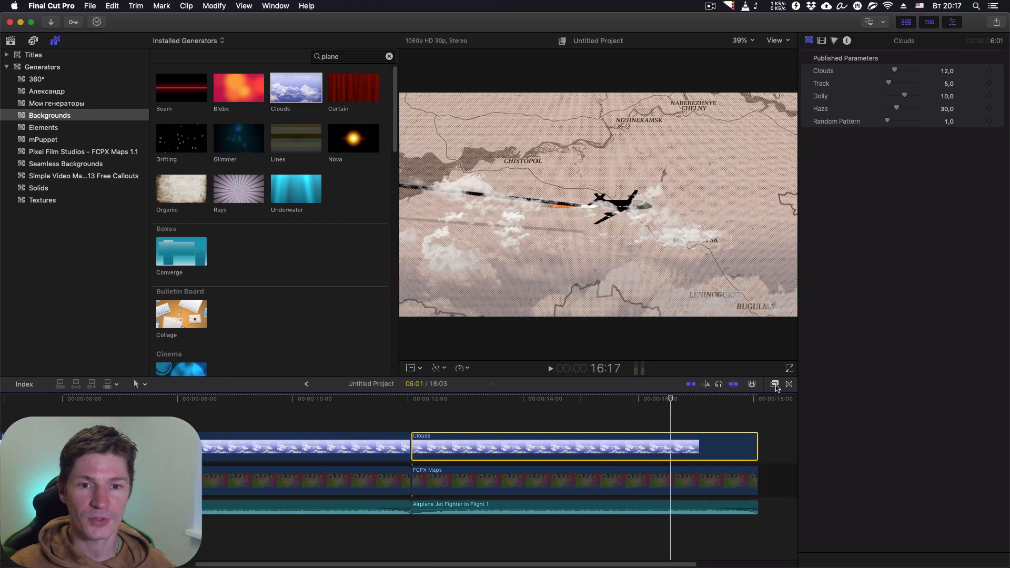
Keyframe the Clouds clip's Dolly at -100,0 on its first frame and at the slider's maximum on its last frame.
{"action": "left_click_drag", "start_coordinate": [579, 398], "coordinate": [603, 417]}
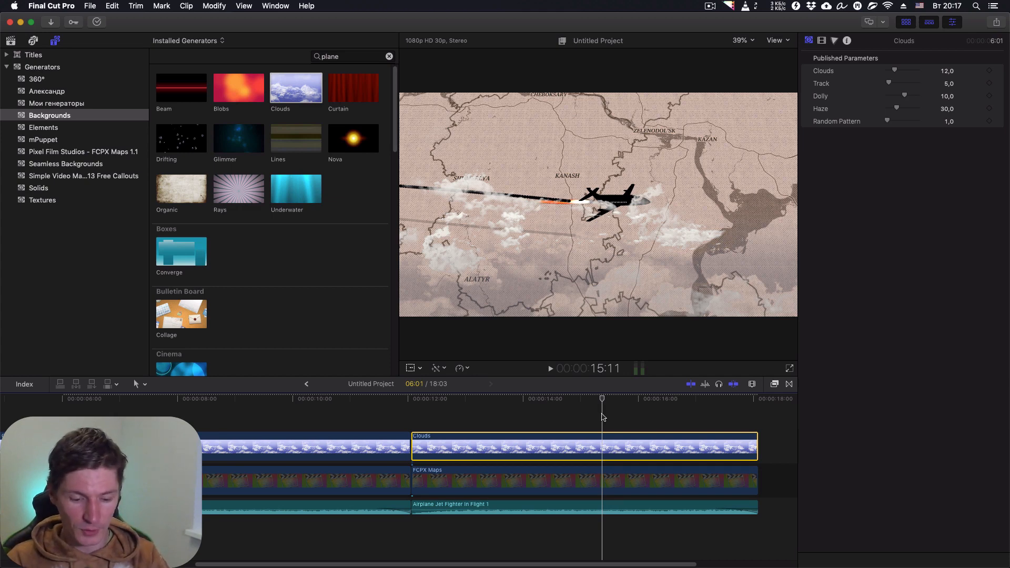
{"action": "key", "text": "Up"}
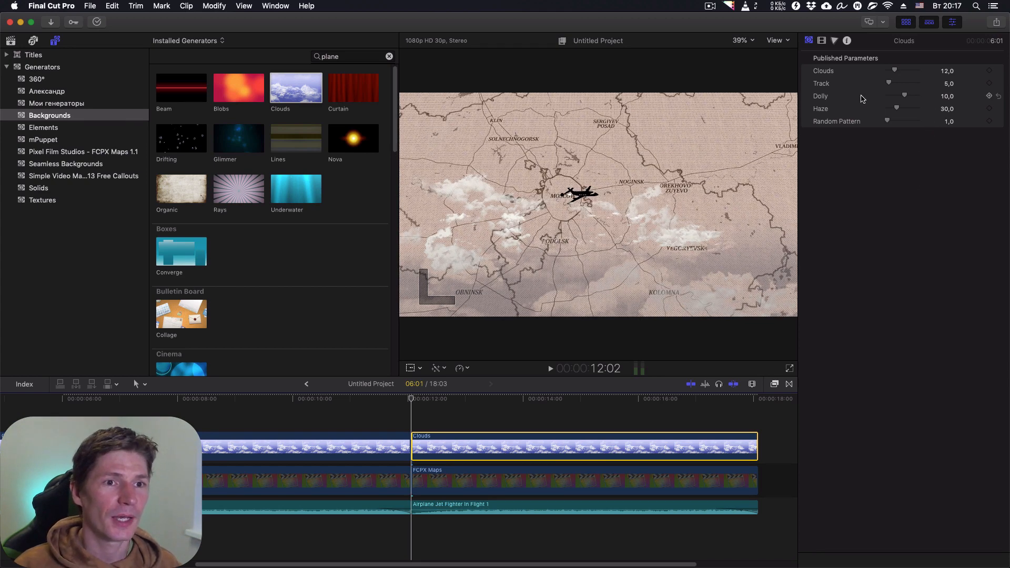
{"action": "left_click_drag", "start_coordinate": [904, 99], "coordinate": [886, 97]}
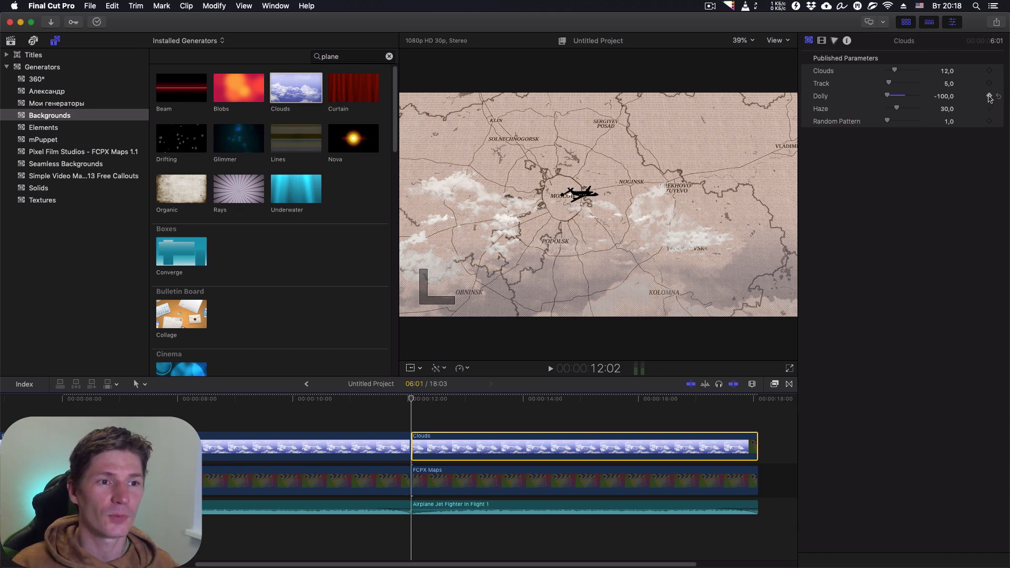
{"action": "left_click", "coordinate": [989, 97]}
{"action": "key", "text": "Down"}
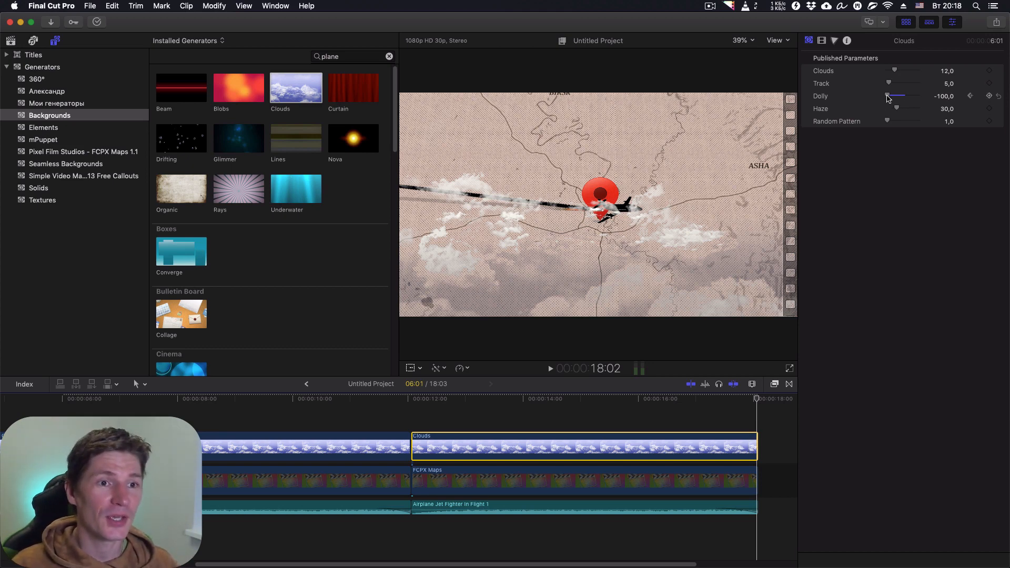
{"action": "left_click_drag", "start_coordinate": [888, 98], "coordinate": [928, 100]}
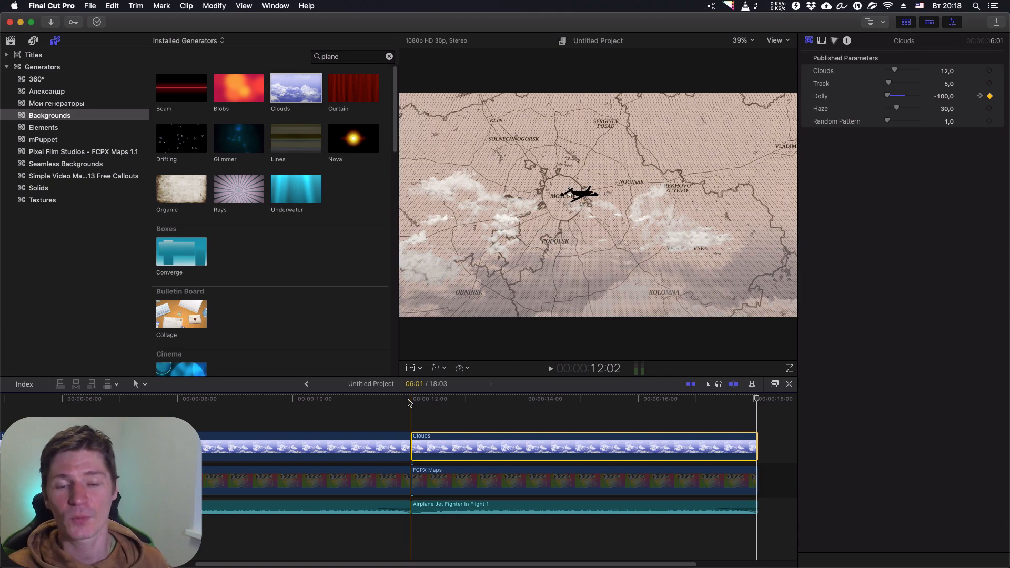
Play back the cloud animation from the clip's start and reduce the Clouds clip's opacity to about 44,41 %.
{"action": "key", "text": "space"}
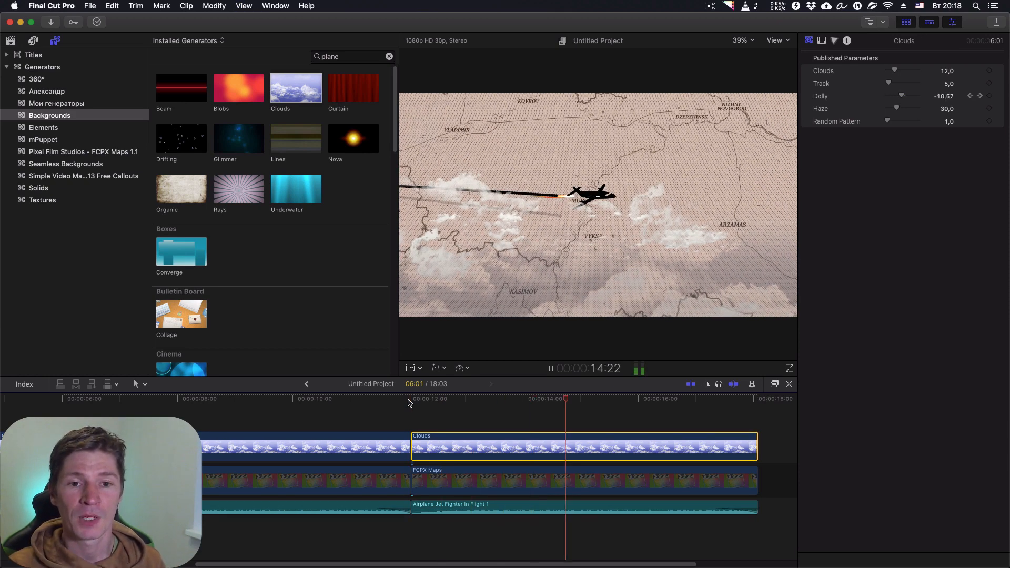
{"action": "key", "text": "space"}
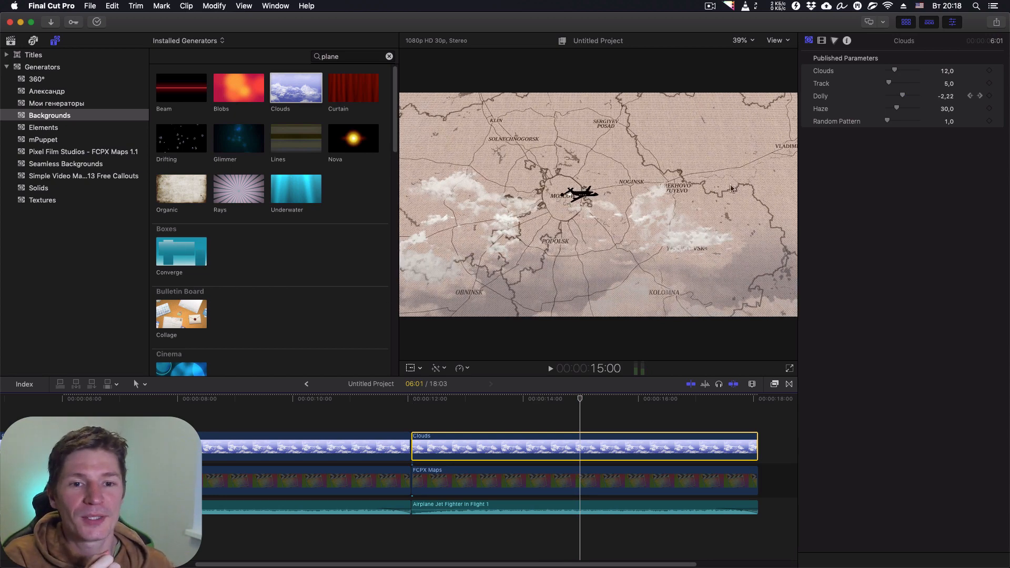
{"action": "left_click", "coordinate": [822, 41]}
{"action": "left_click", "coordinate": [896, 115]}
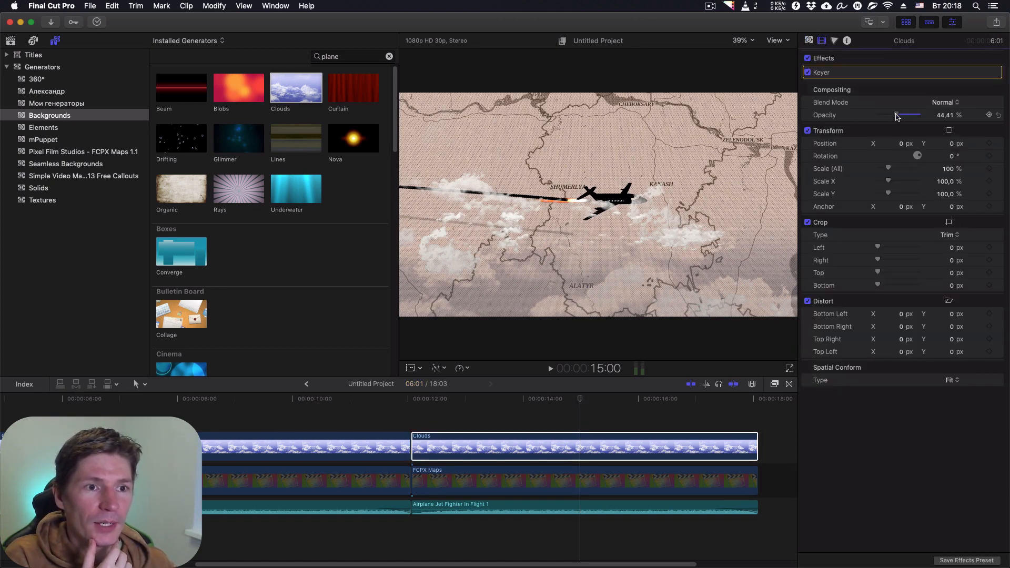
Reduce the Clouds clip's opacity to about 41,74 % and preview the map at 13:09.
{"action": "mouse_move", "coordinate": [896, 115]}
{"action": "left_mouse_down"}
{"action": "mouse_move", "coordinate": [887, 117]}
{"action": "mouse_move", "coordinate": [896, 118]}
{"action": "left_mouse_up"}
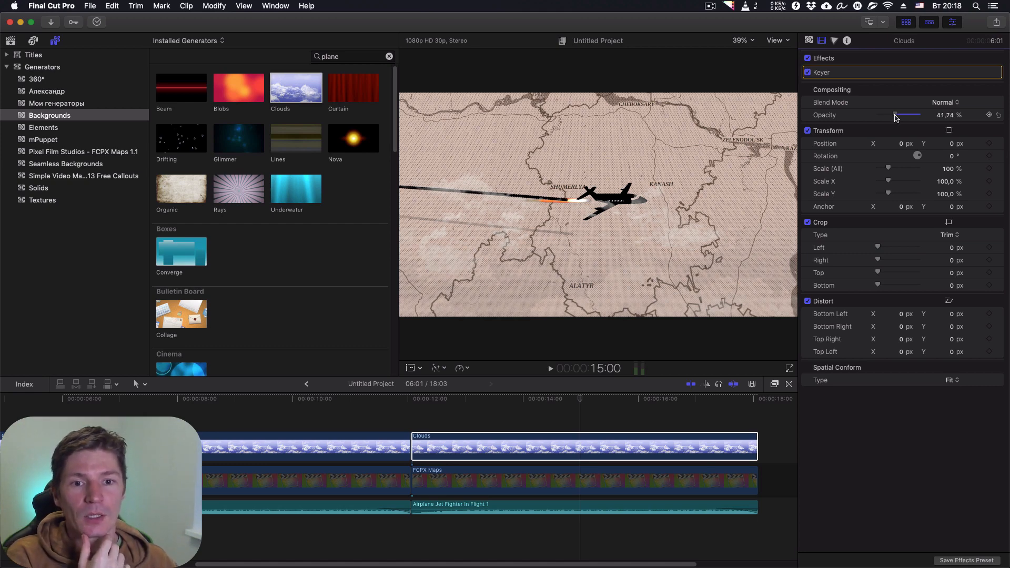
{"action": "left_click", "coordinate": [505, 405]}
{"action": "left_click", "coordinate": [484, 400]}
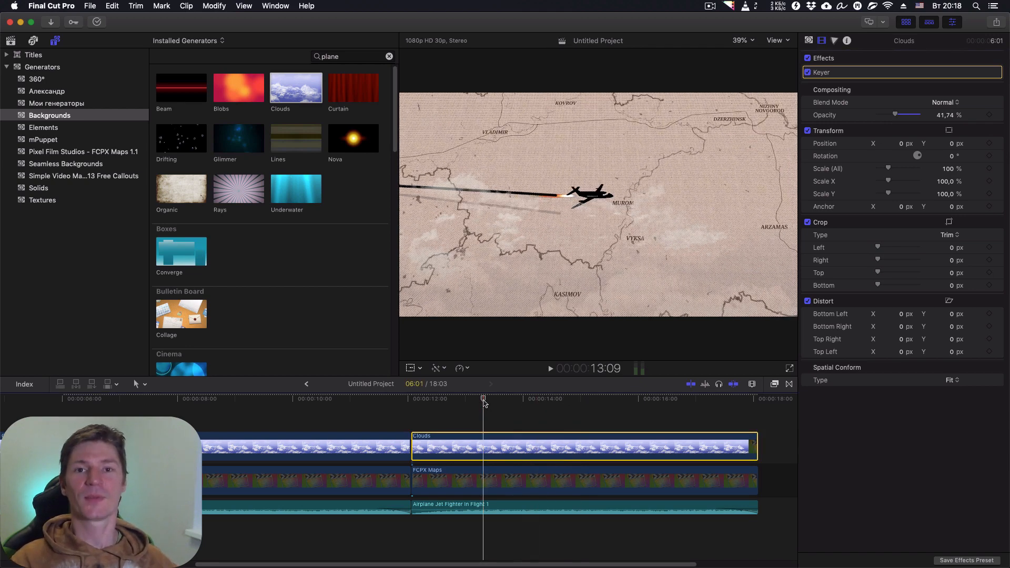
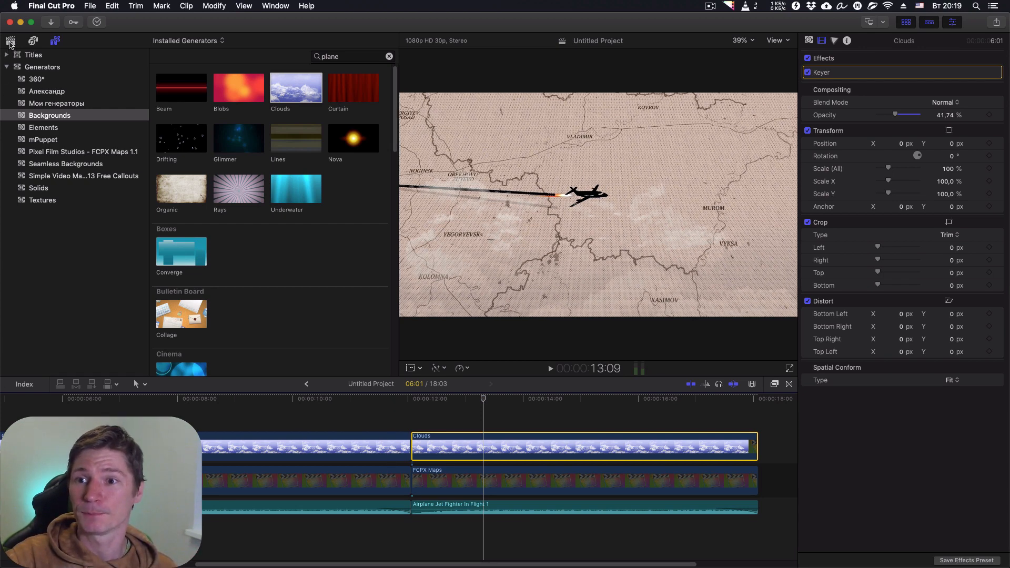
Show the map generators in the Pixel Film Studios - FCPX Maps 1.1 category.
{"action": "left_click", "coordinate": [10, 42]}
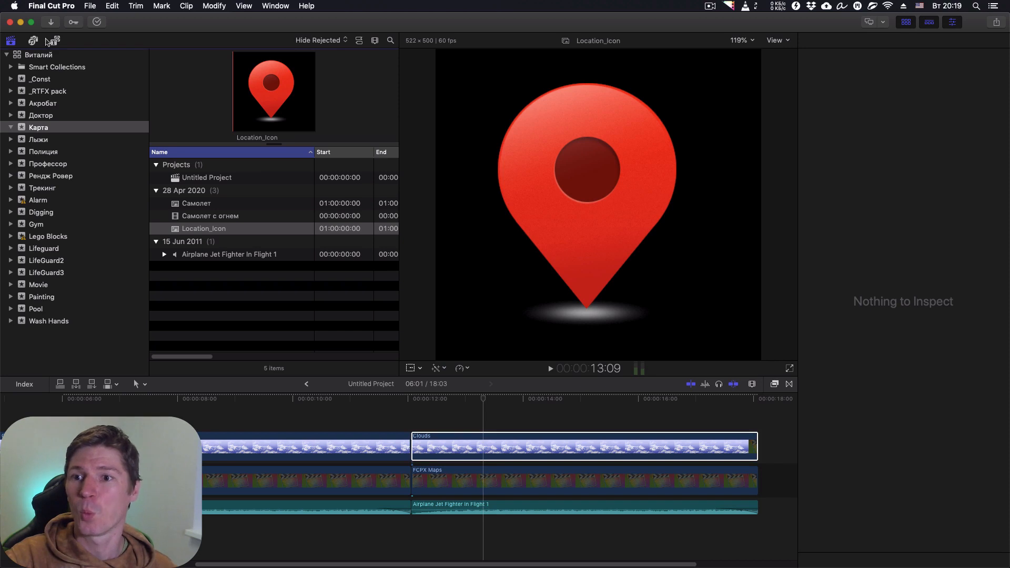
{"action": "left_click", "coordinate": [56, 42]}
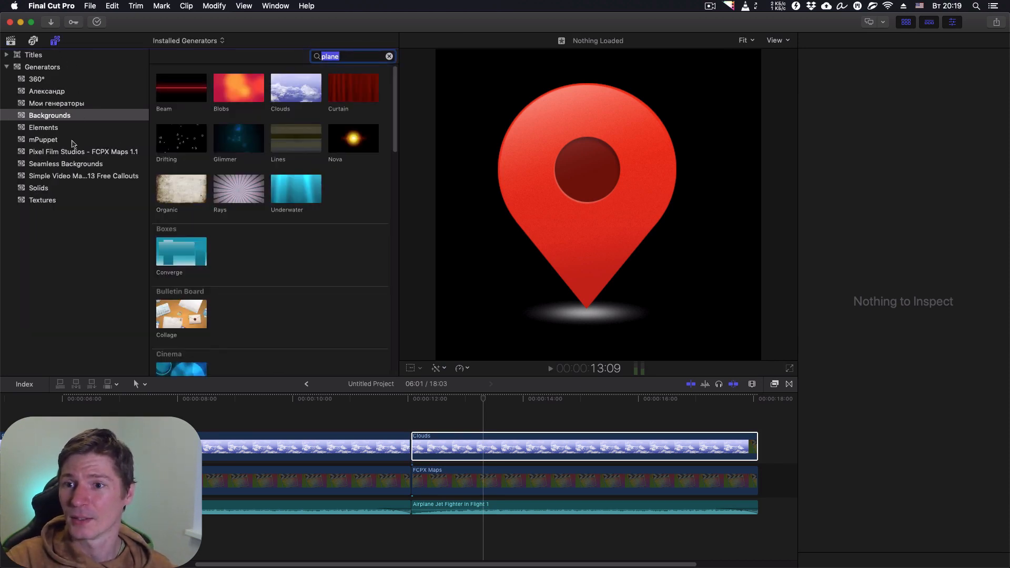
{"action": "left_click", "coordinate": [7, 68]}
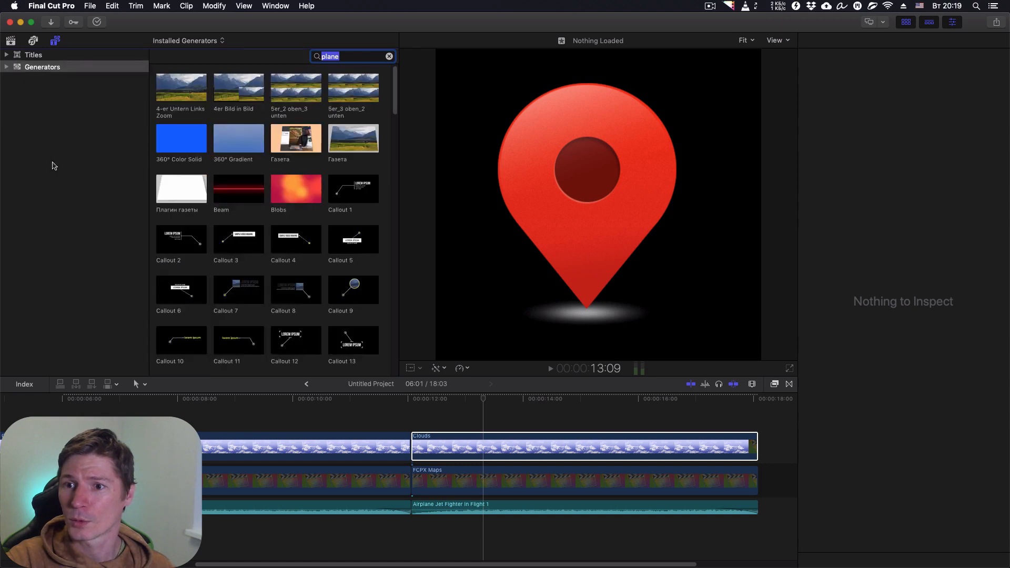
{"action": "left_click", "coordinate": [7, 67]}
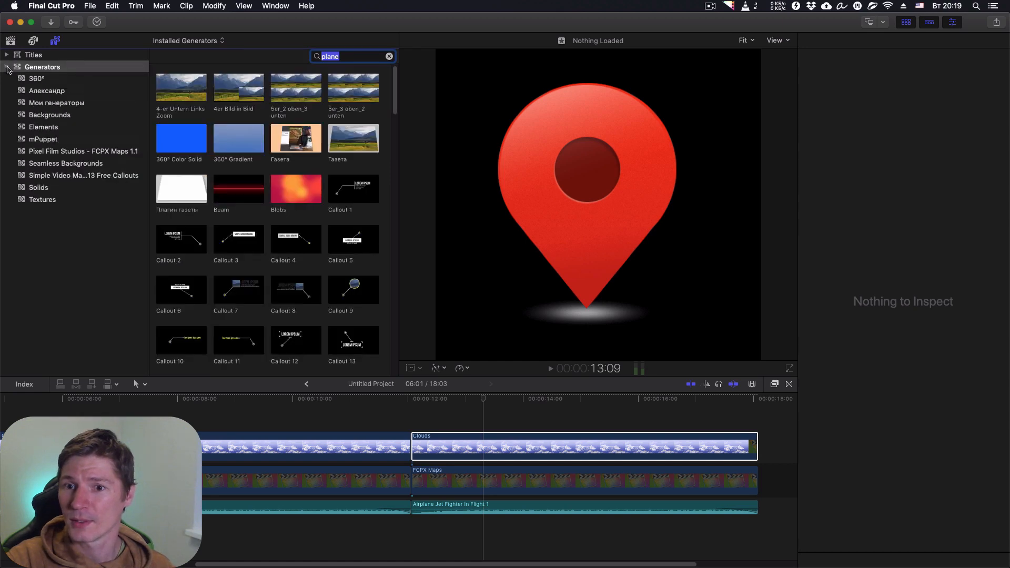
{"action": "left_click", "coordinate": [108, 152]}
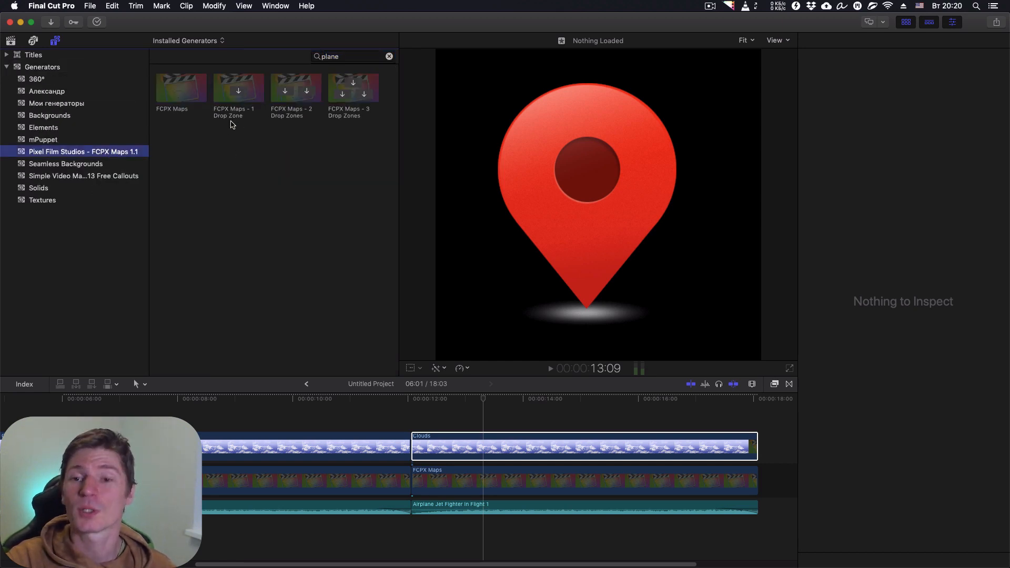